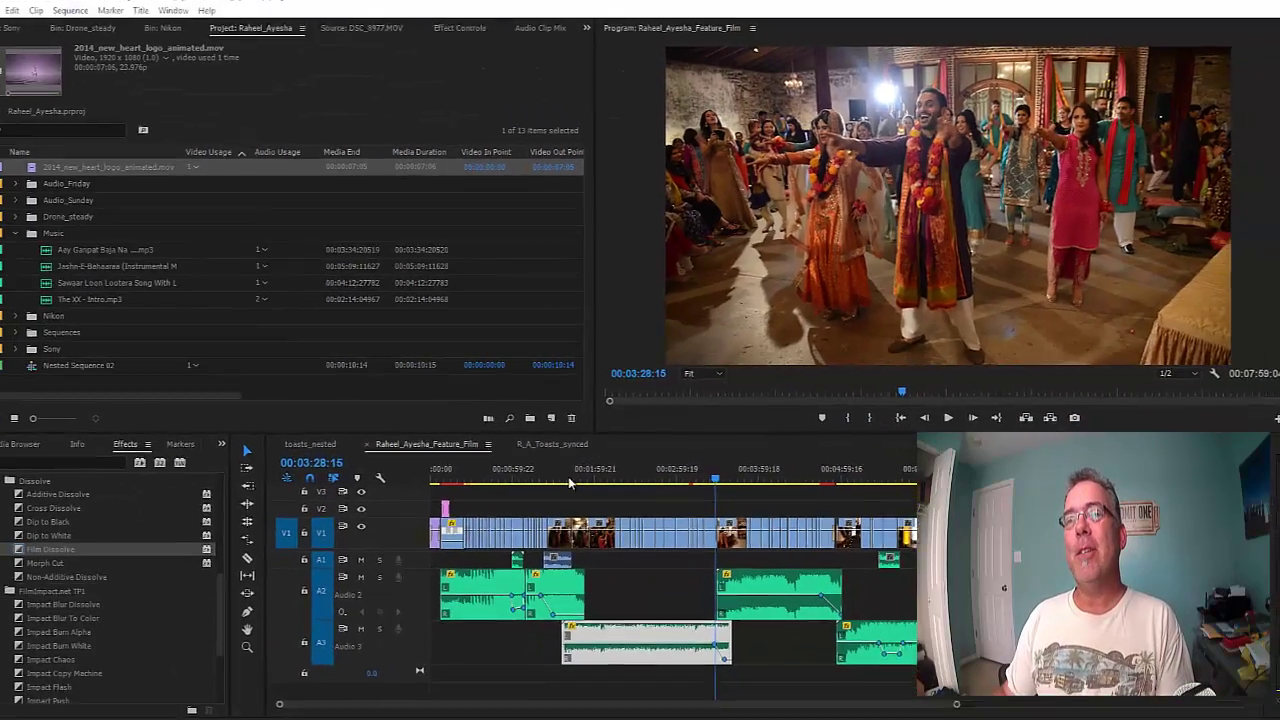
Stop playback at 00:03:29:15 and select the four audio clips on the timeline
click(534, 526)
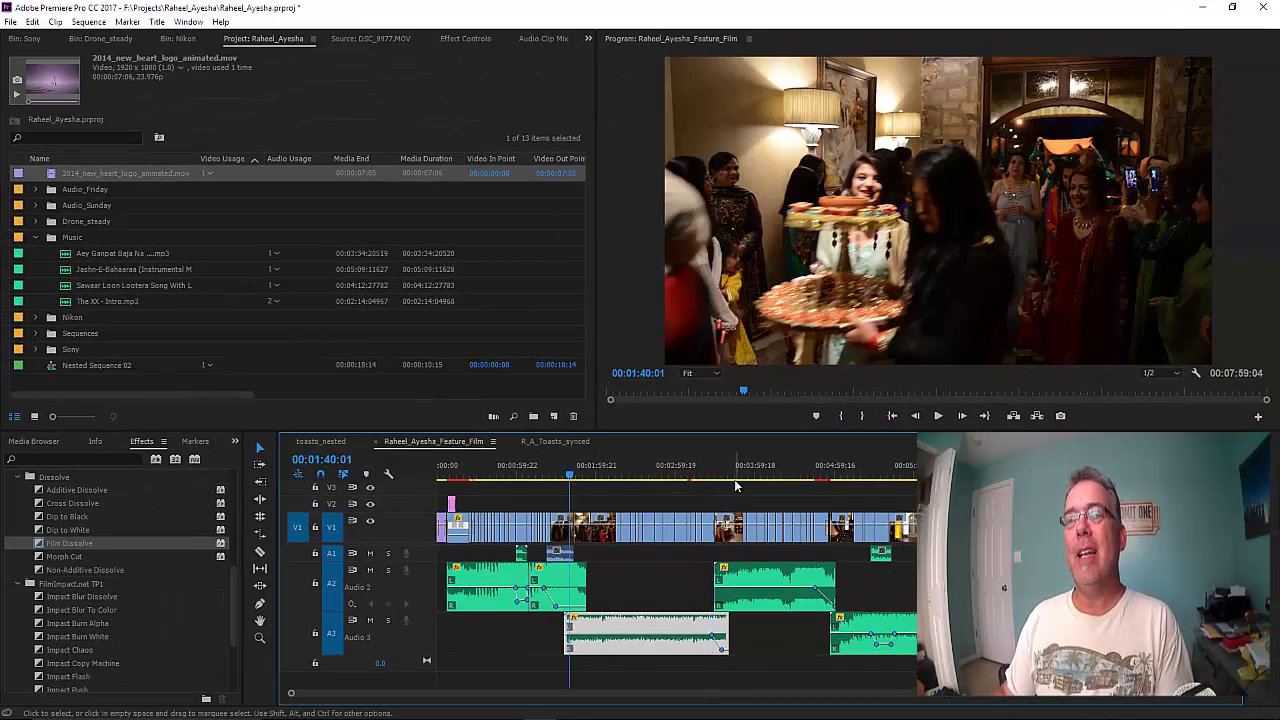
click(714, 467)
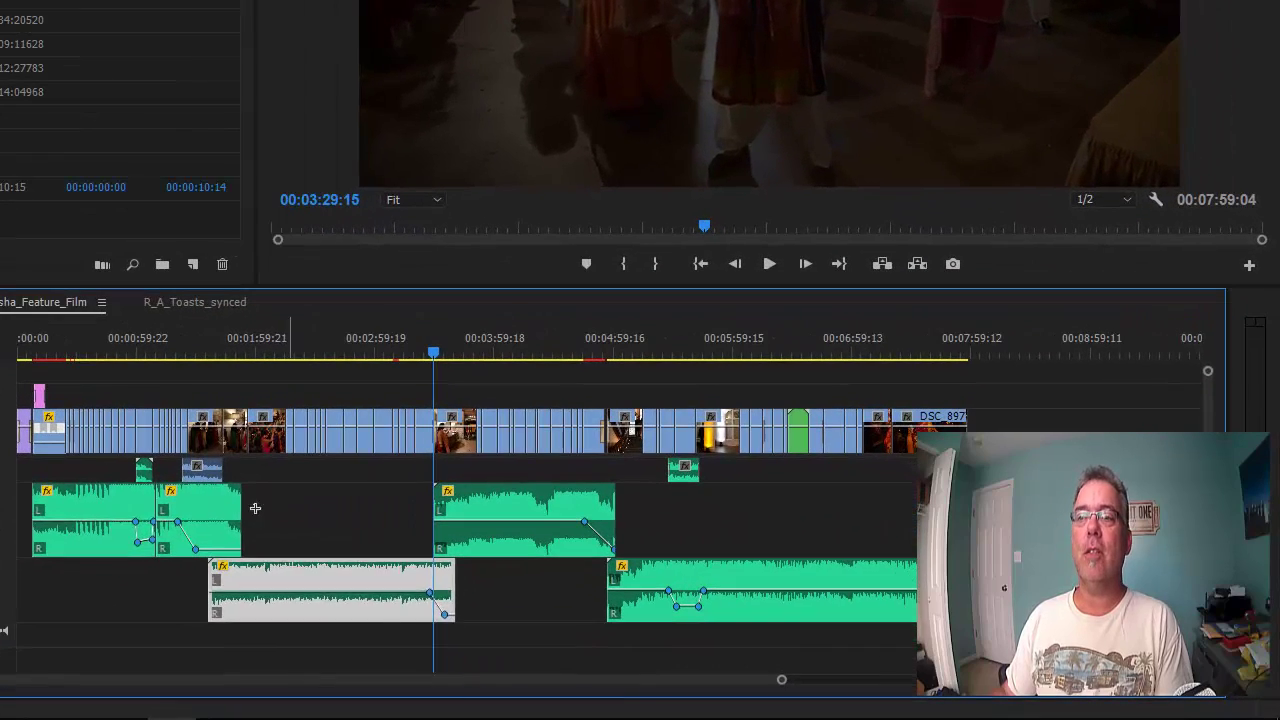
drag(288, 507, 92, 550)
click(345, 581)
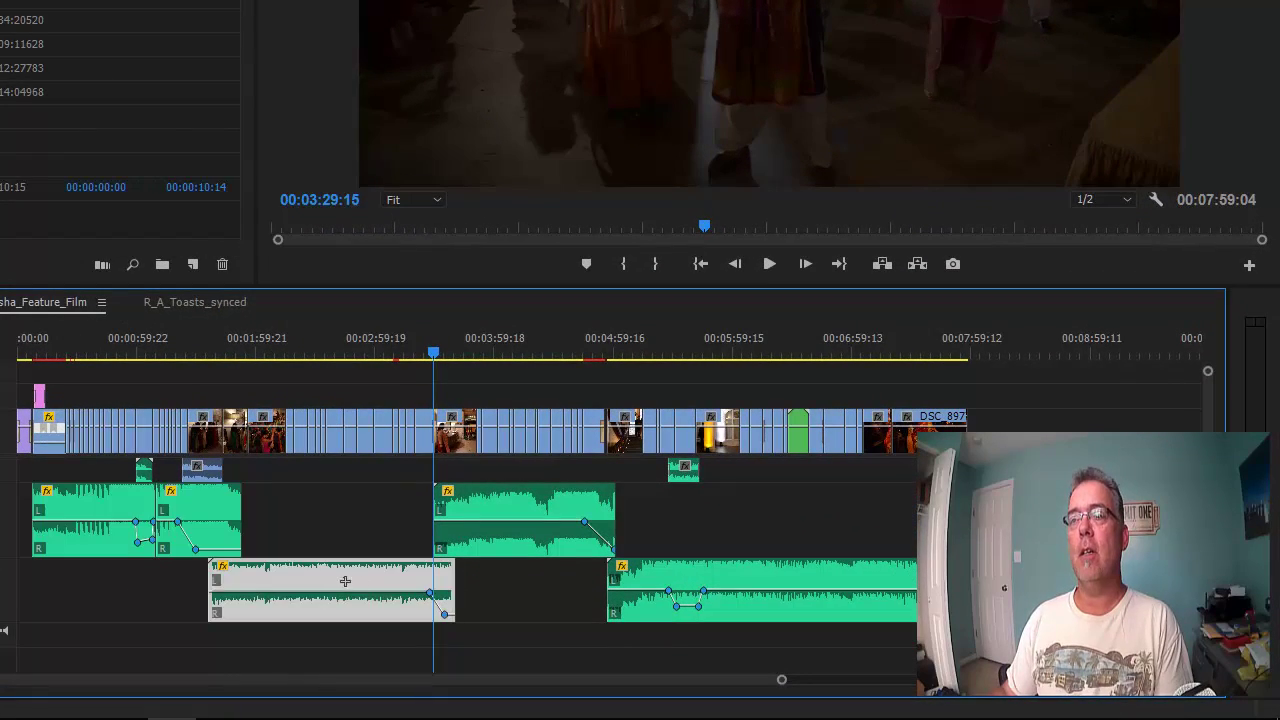
drag(402, 492, 560, 530)
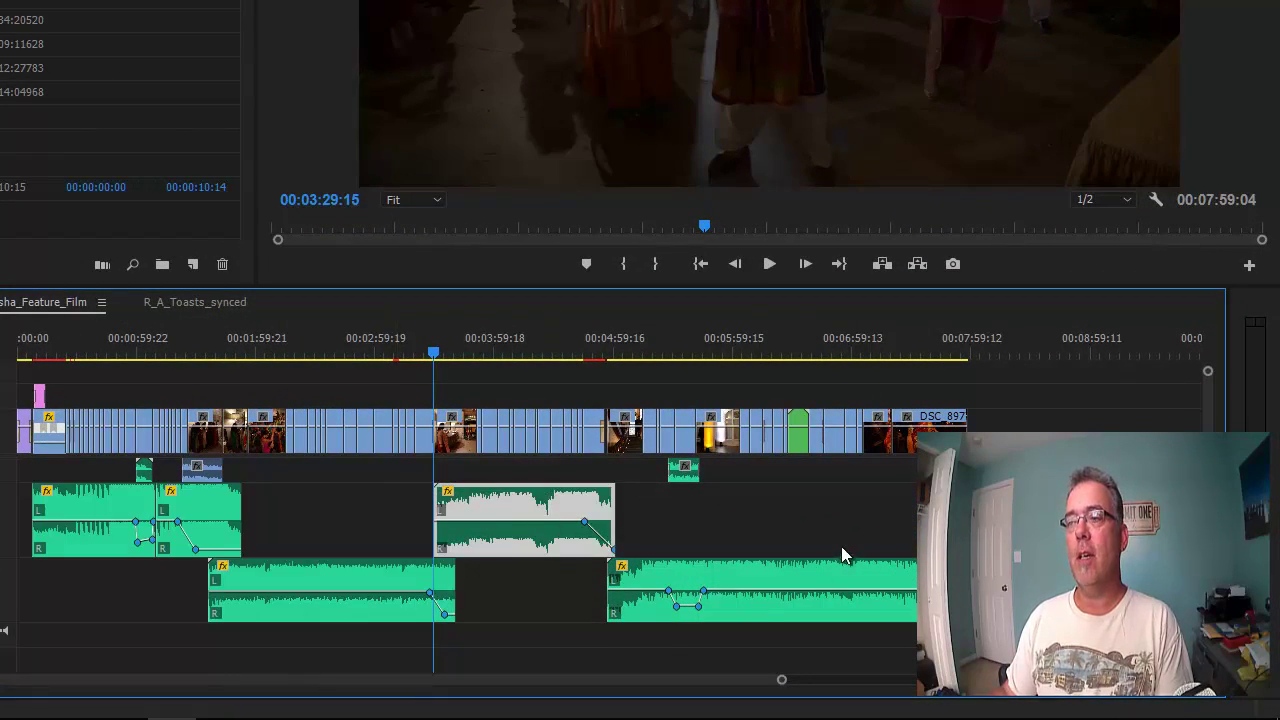
drag(842, 556, 677, 629)
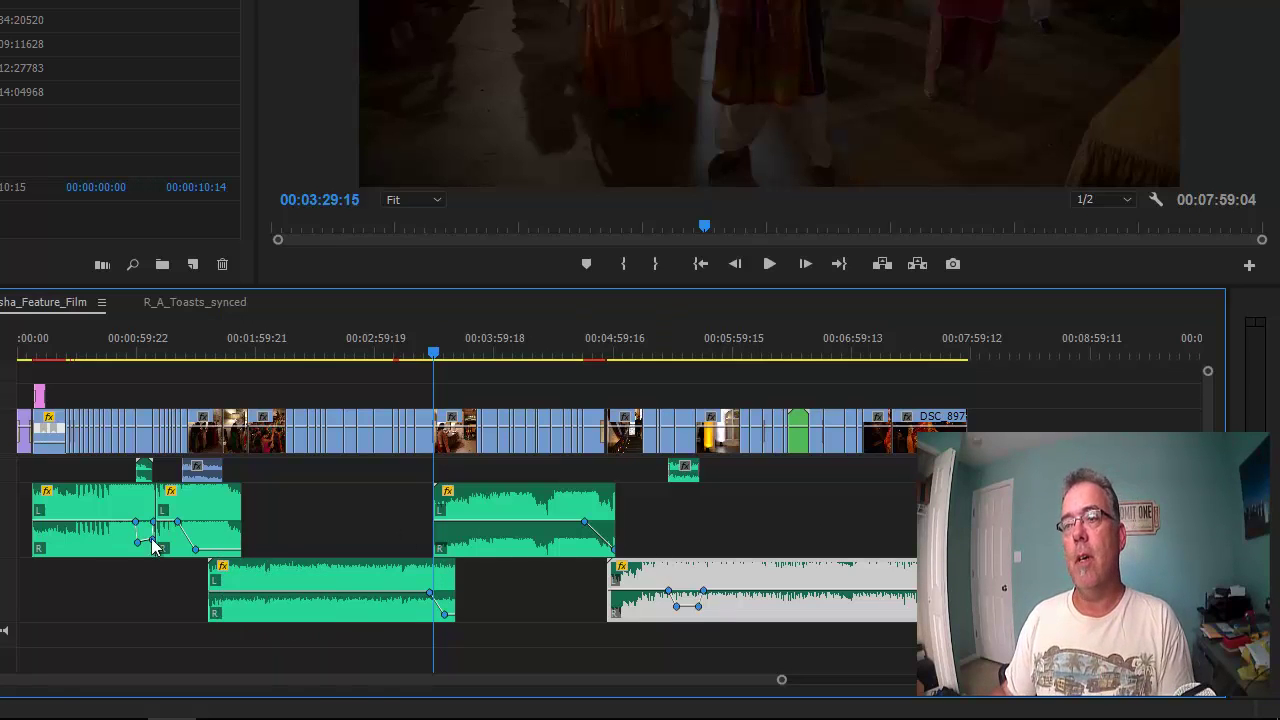
Flatten the upper middle clip's fade-out and make the lower clip's fade-out end earlier
click(612, 532)
drag(621, 530, 623, 527)
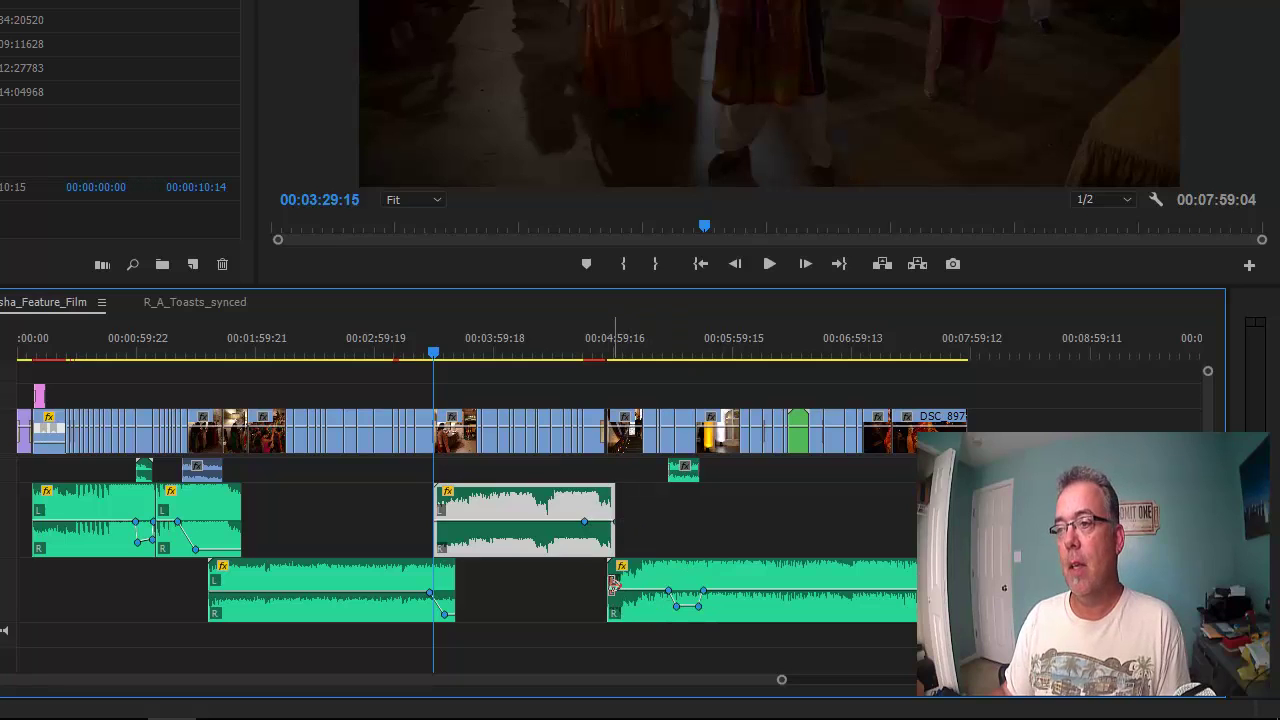
click(446, 617)
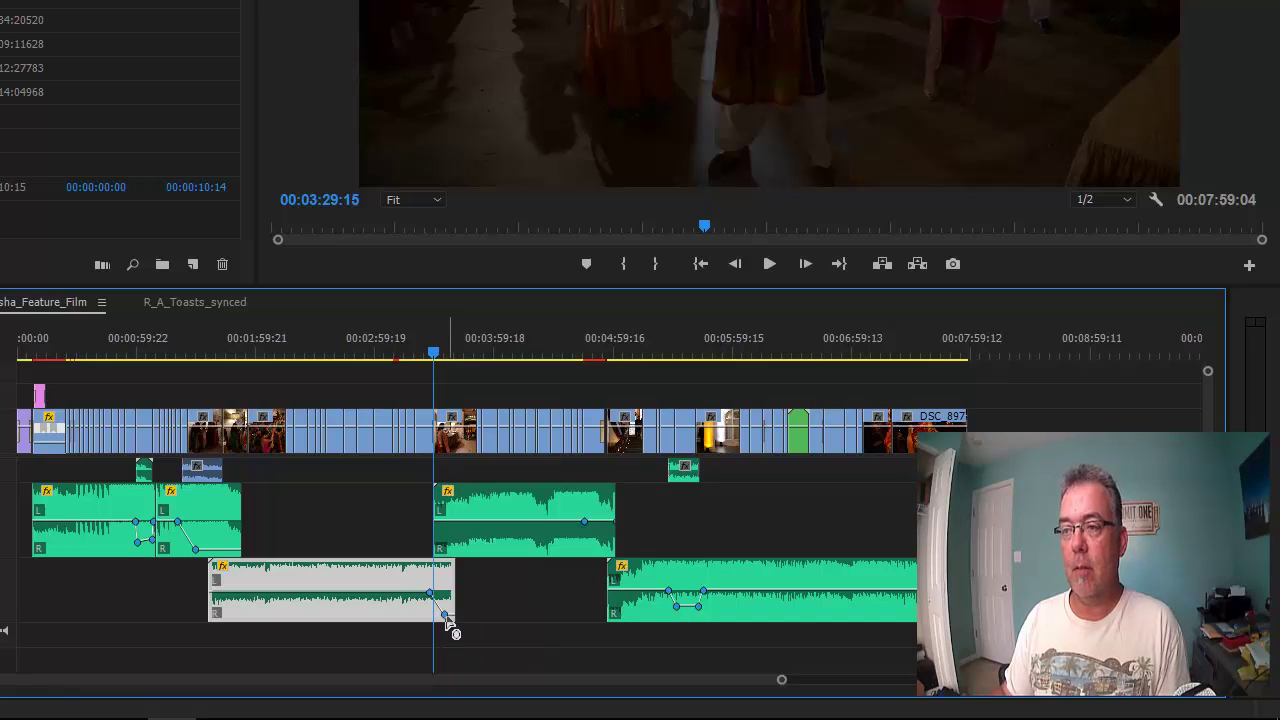
drag(446, 620, 443, 614)
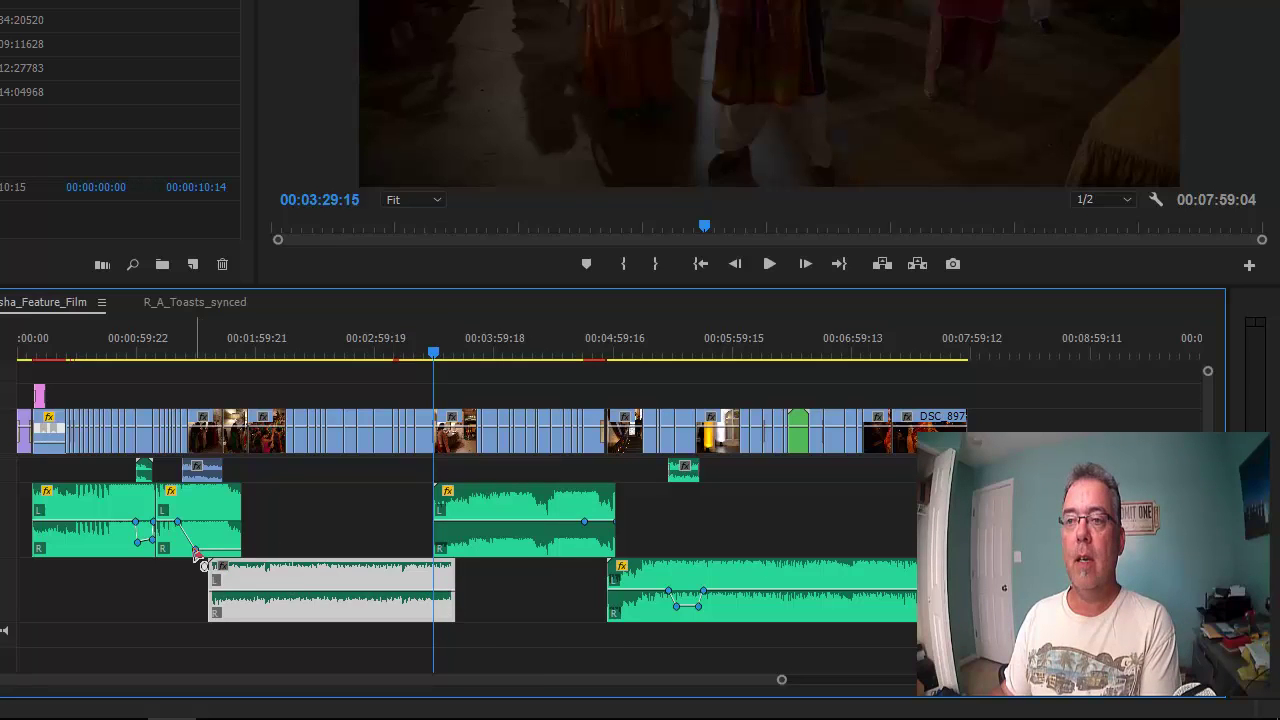
Delete the upper left clip's fade keyframes, shorten its end, and return to 00:00:22:15
click(229, 553)
click(195, 549)
shift+click(177, 522)
key(Delete)
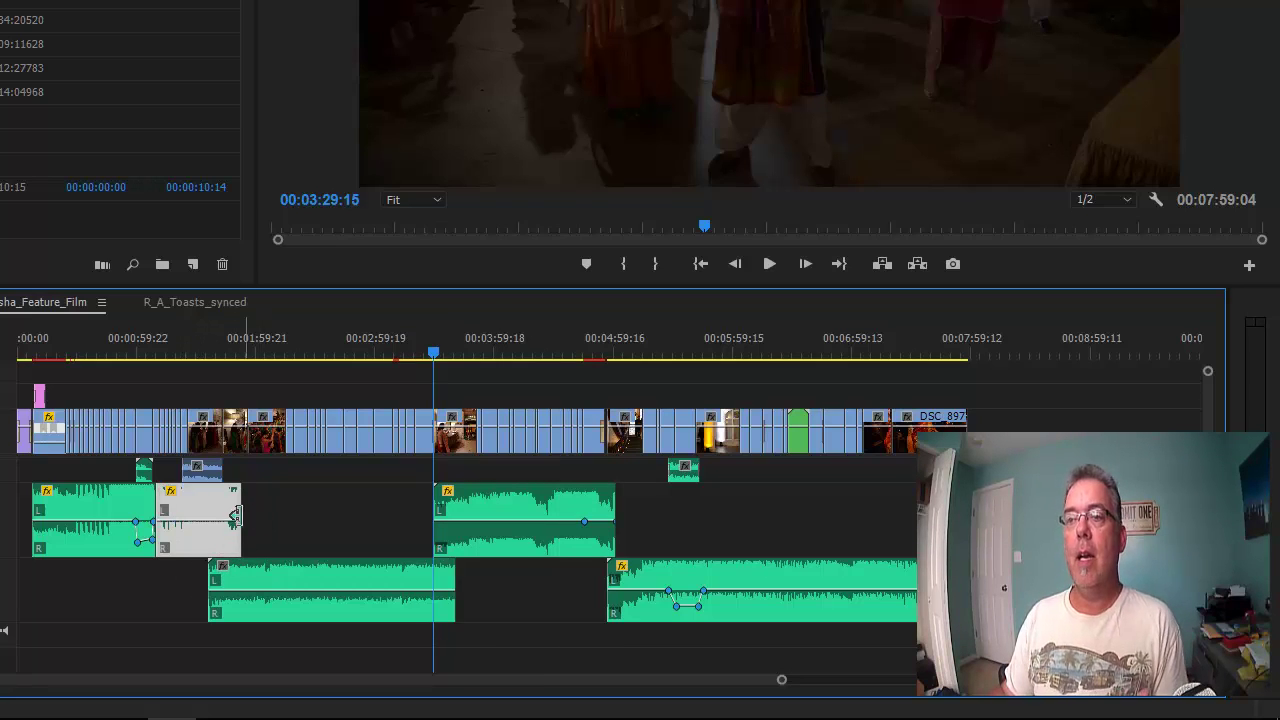
drag(229, 511, 207, 512)
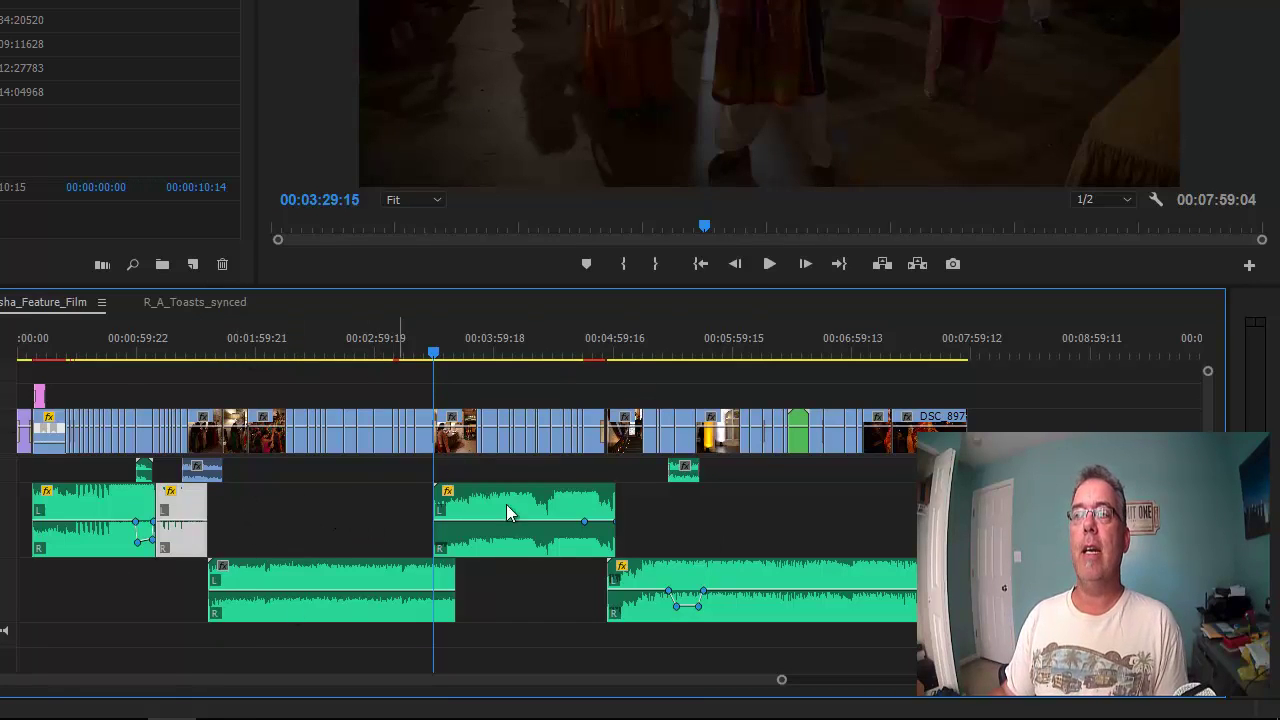
click(460, 352)
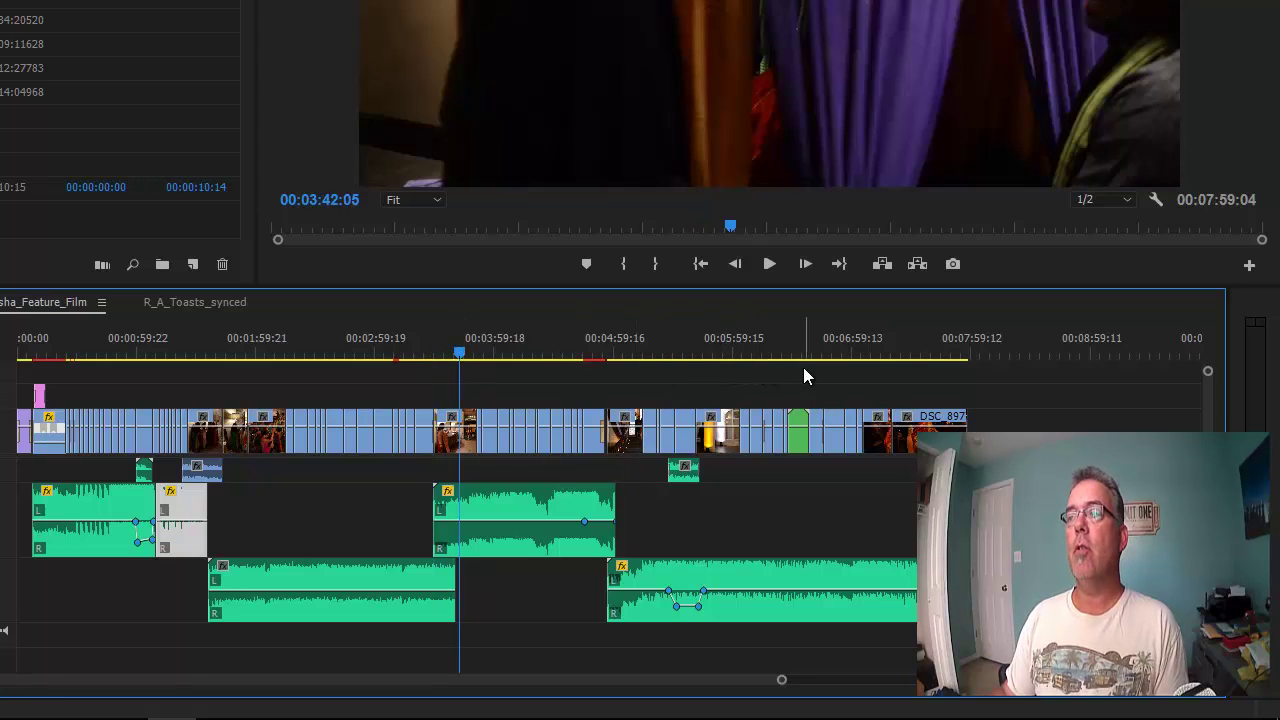
click(62, 352)
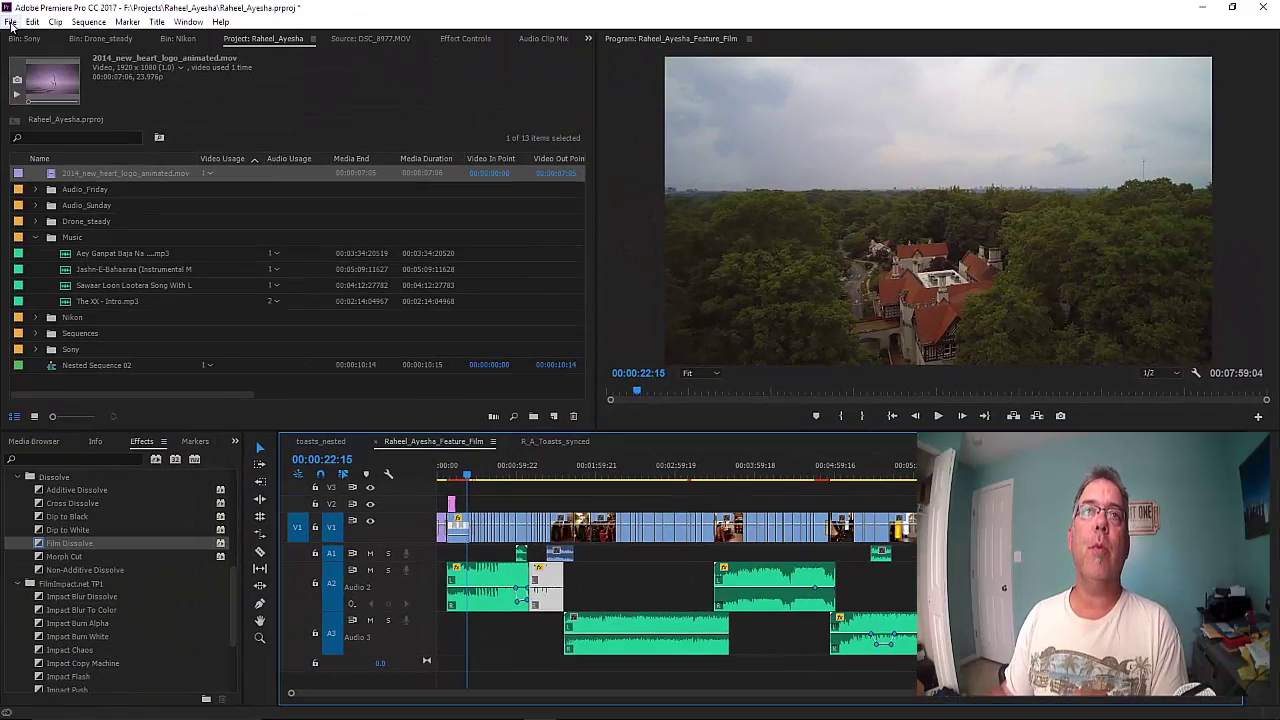
Save the project and send the entire Raheel_Ayesha_Feature_Film sequence to Audition
click(10, 22)
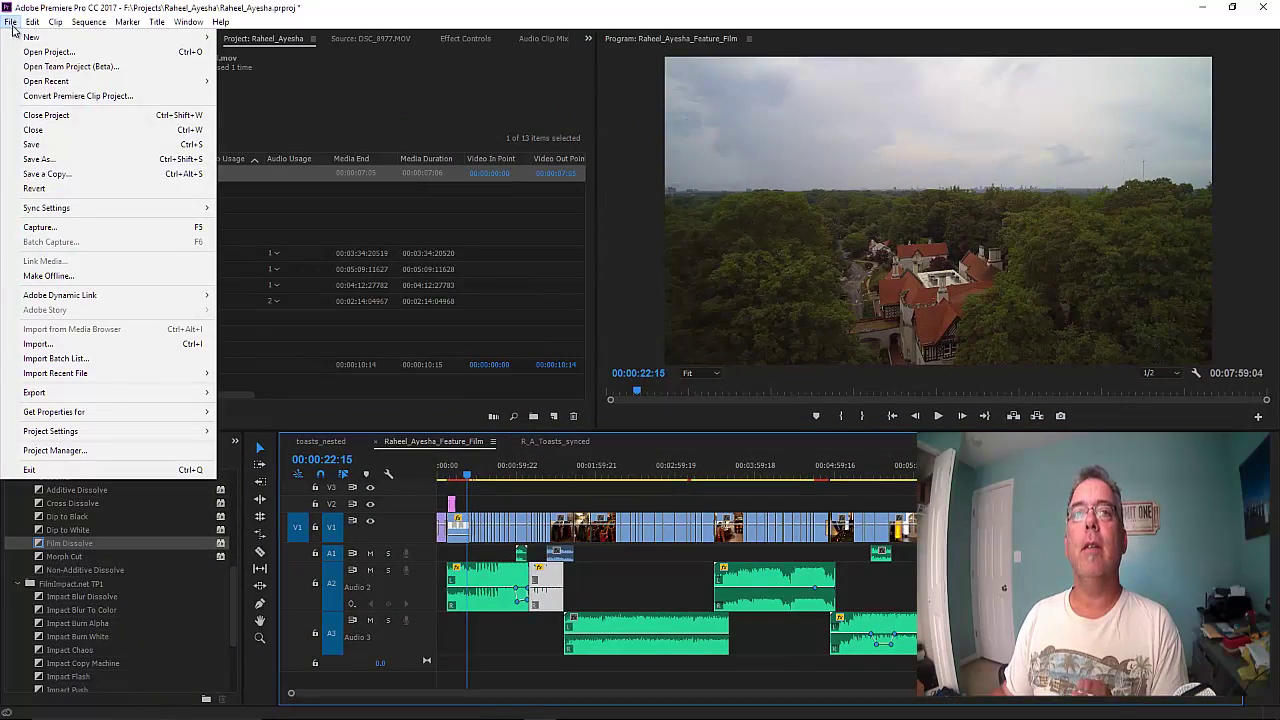
click(31, 143)
click(33, 21)
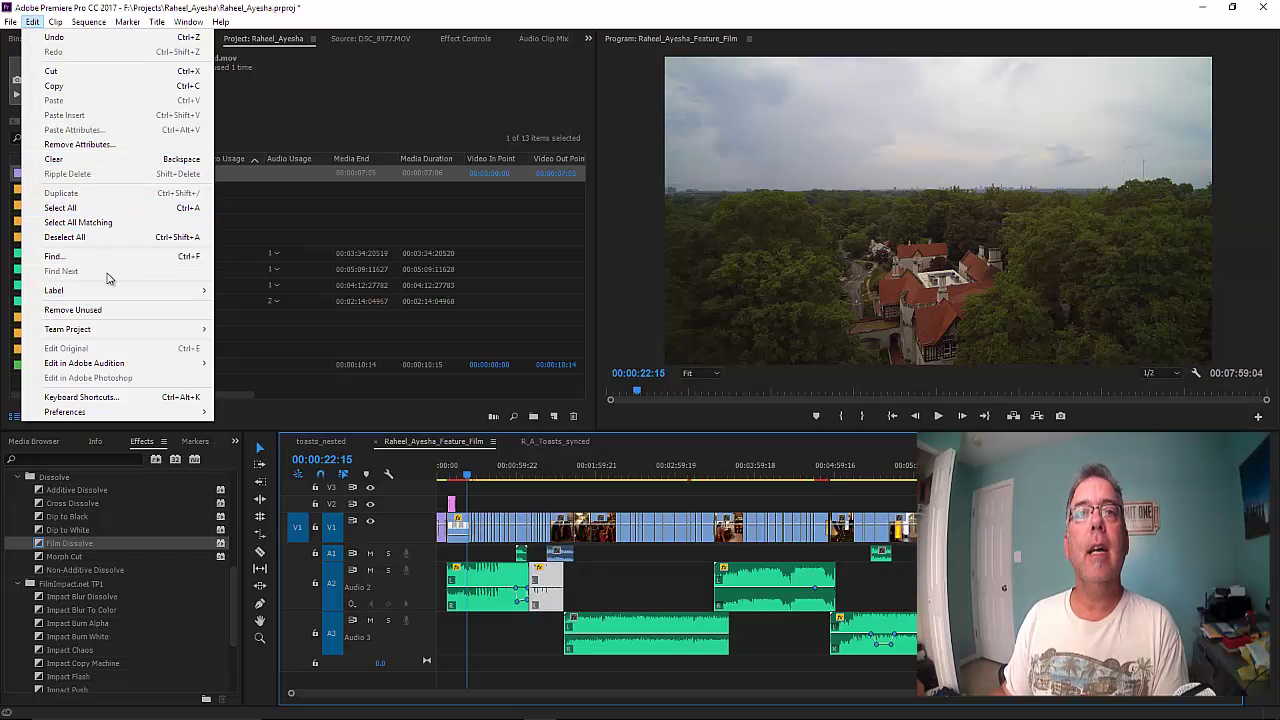
mouse_move(107, 366)
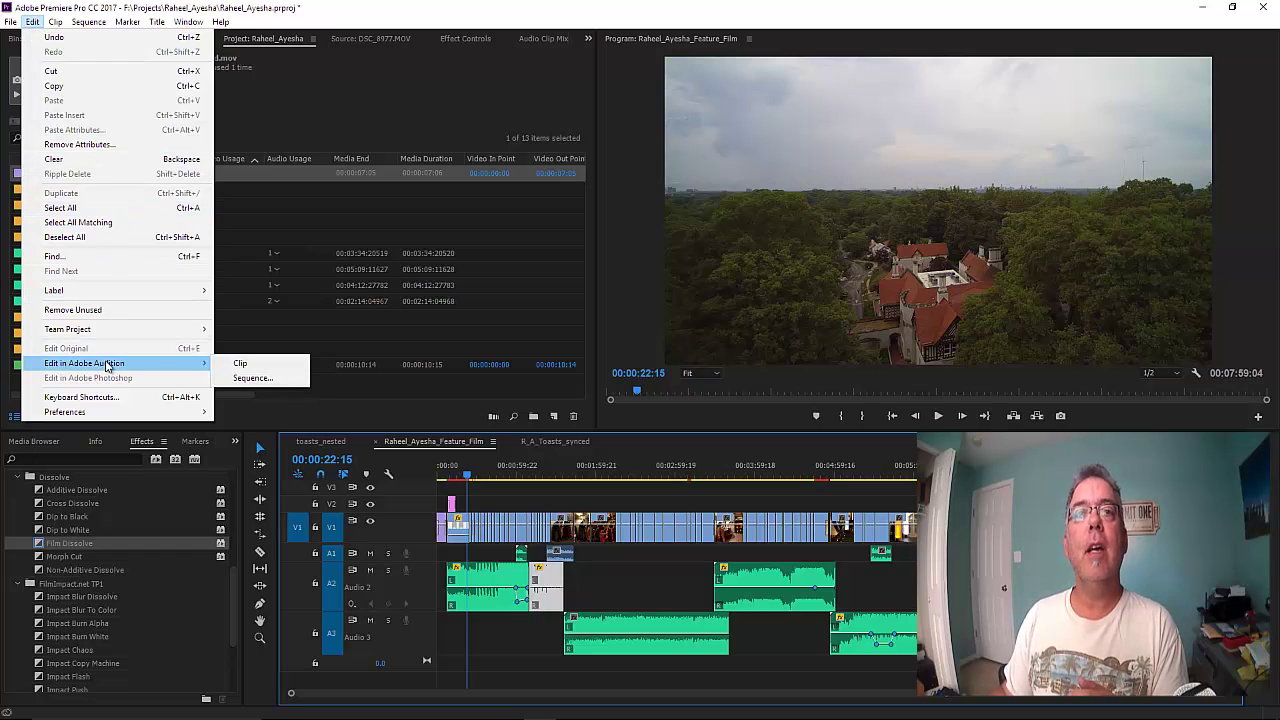
click(252, 378)
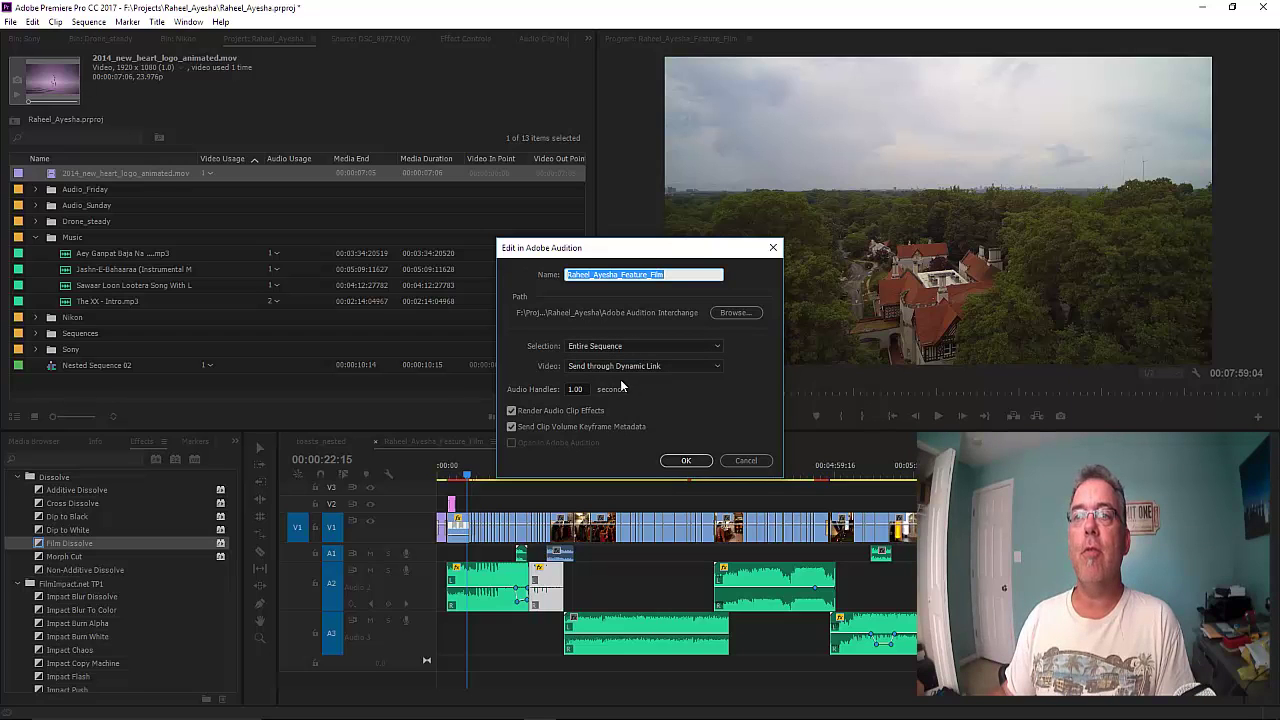
click(668, 458)
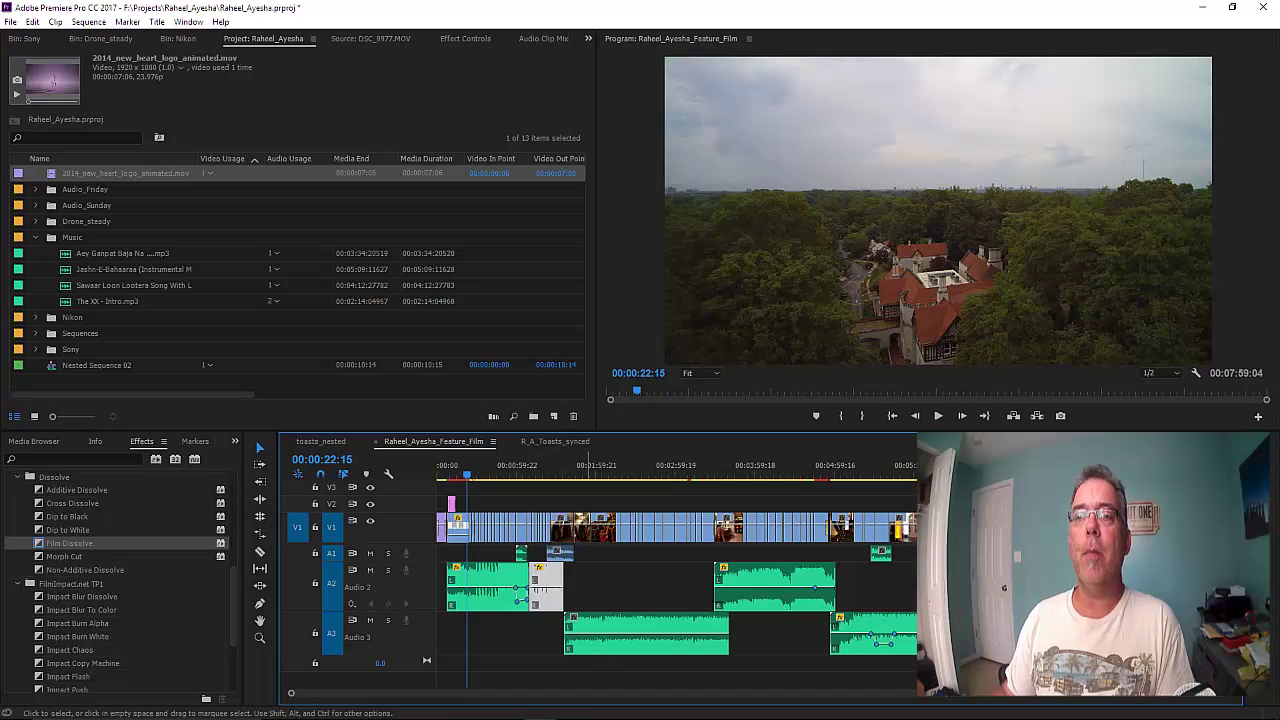
click(572, 706)
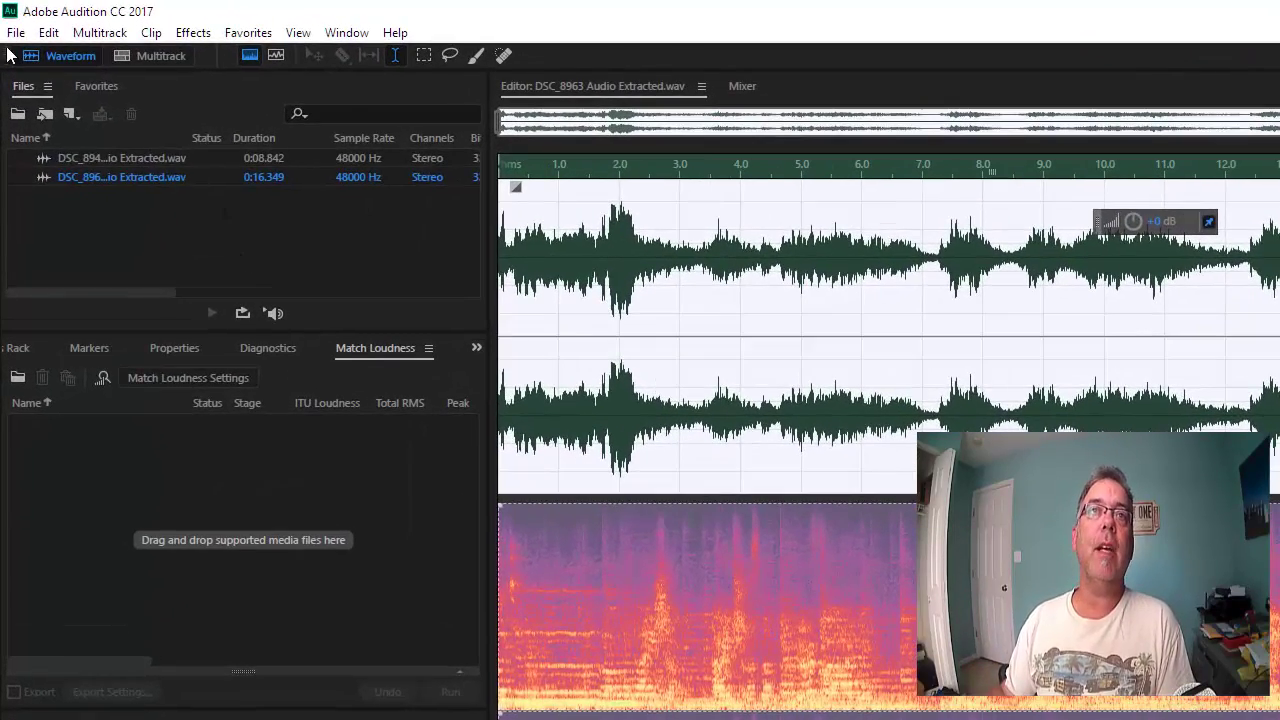
In the Open File dialog, browse to the wedding project's folder under Internal_Edit (F:) > Projects
click(16, 32)
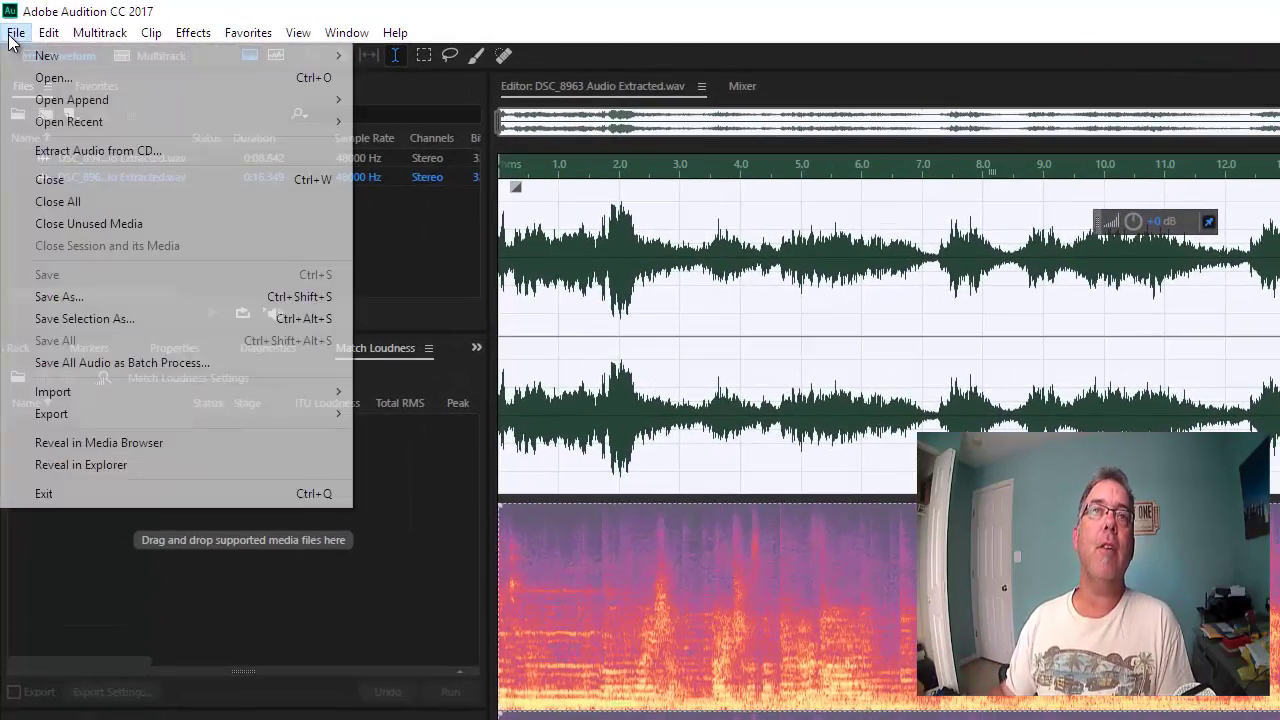
click(39, 78)
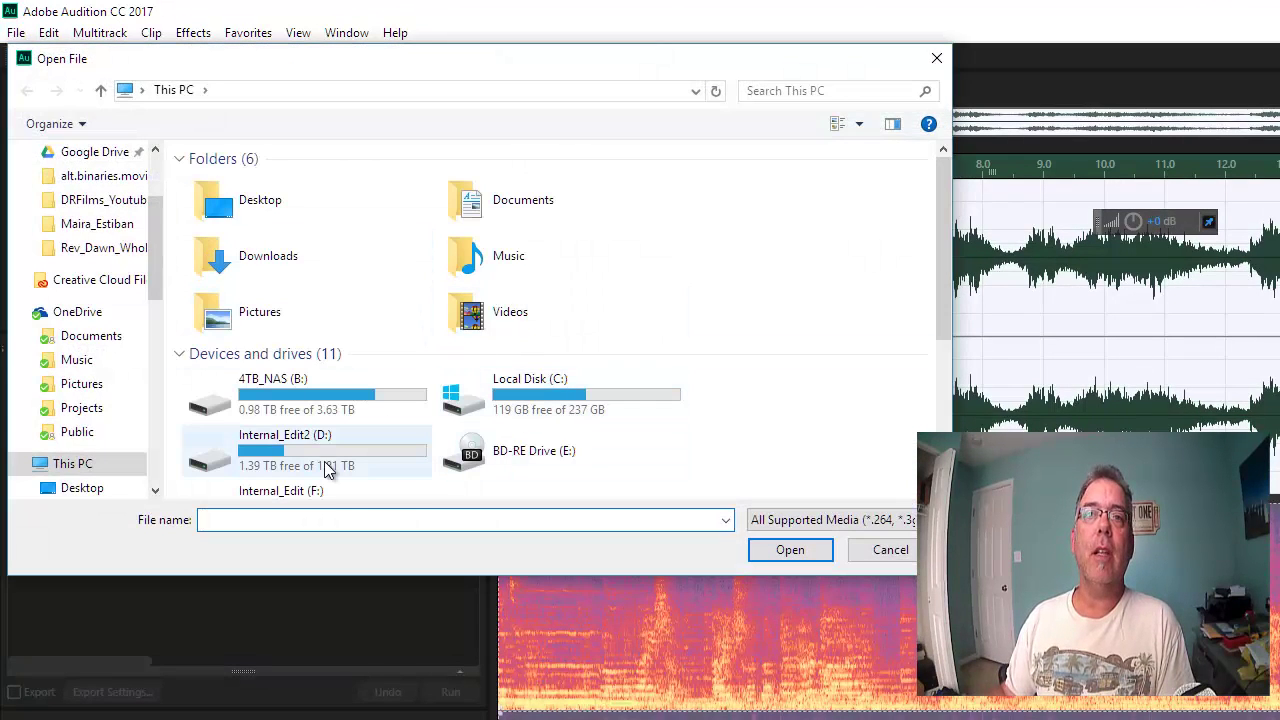
scroll(391, 455, down, 3)
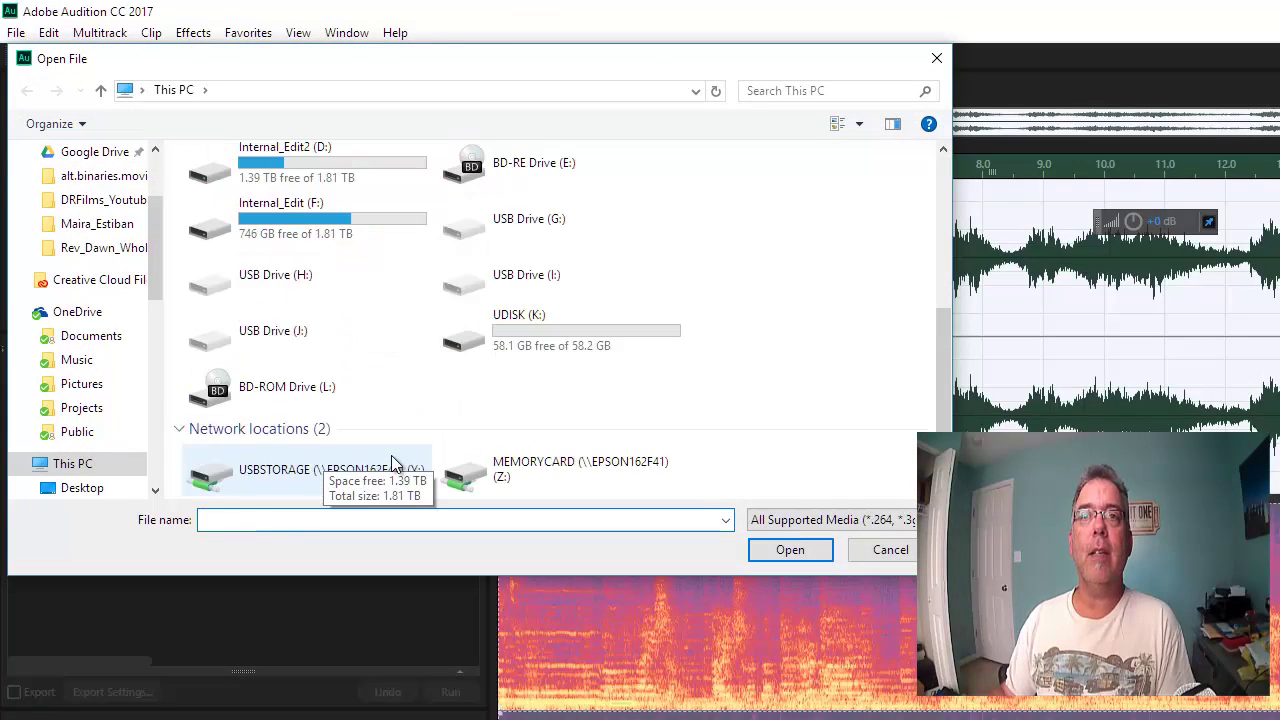
scroll(391, 455, up, 1)
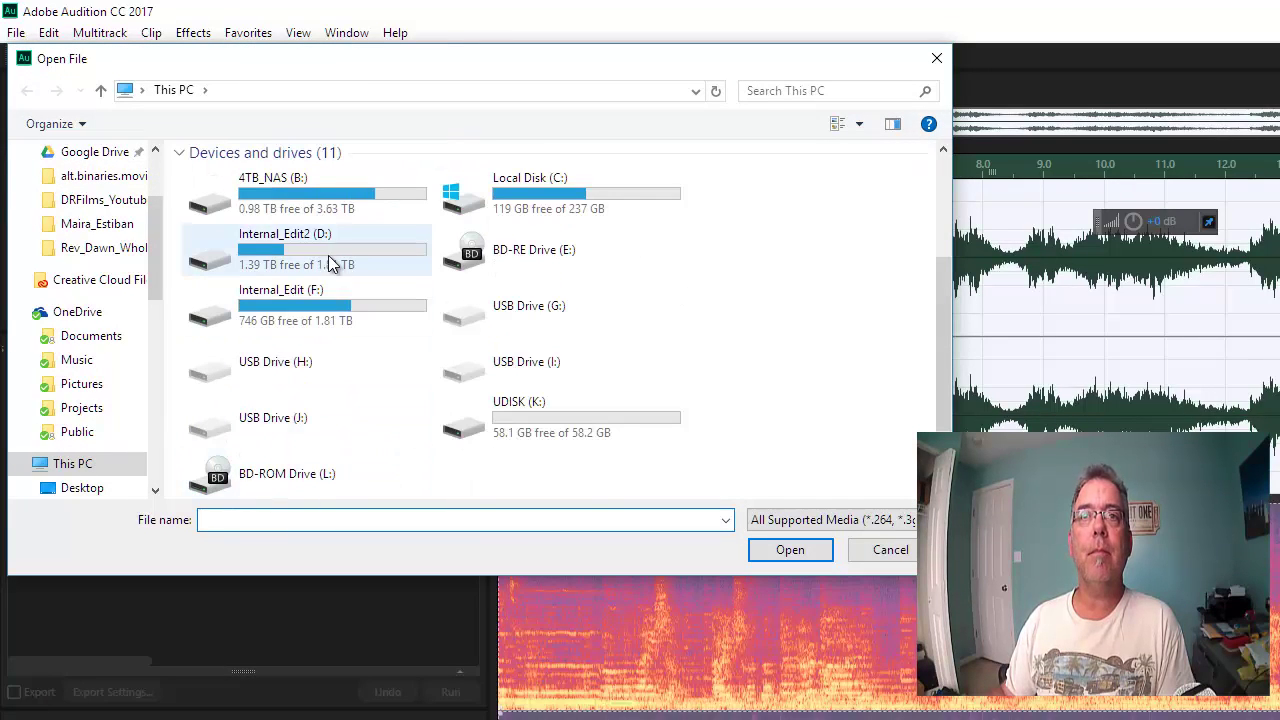
double_click(321, 302)
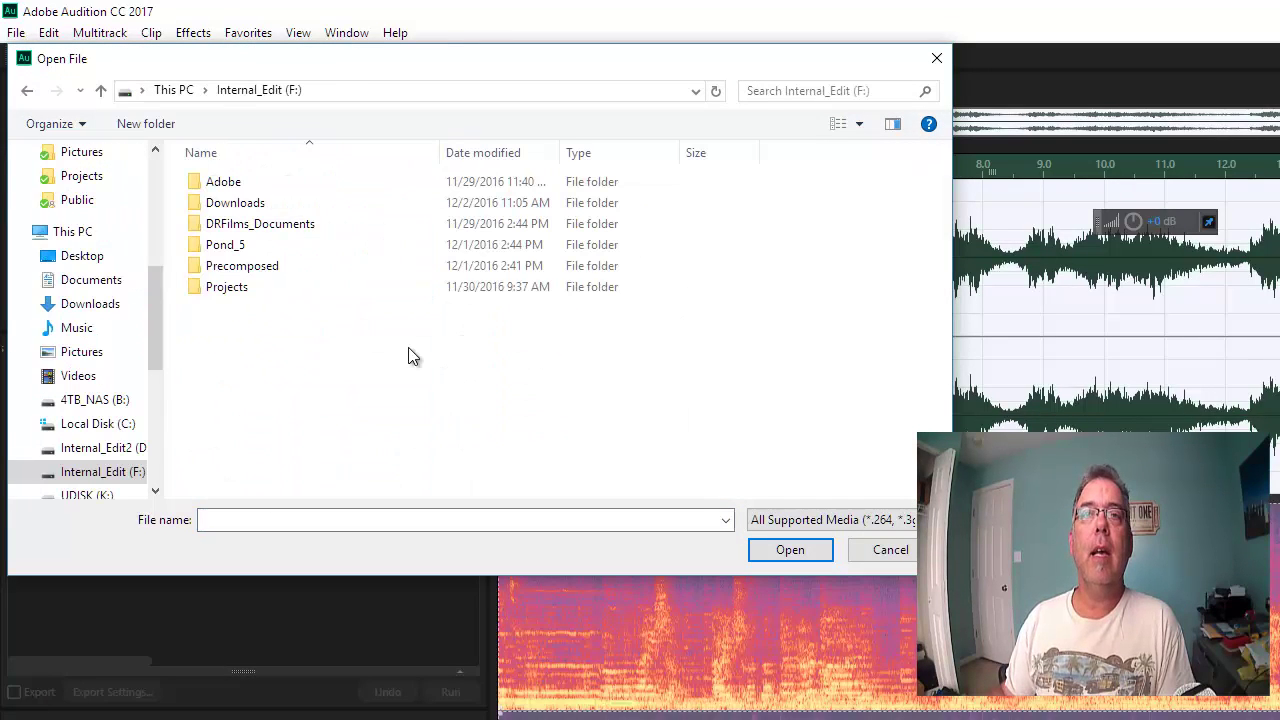
double_click(249, 288)
double_click(262, 436)
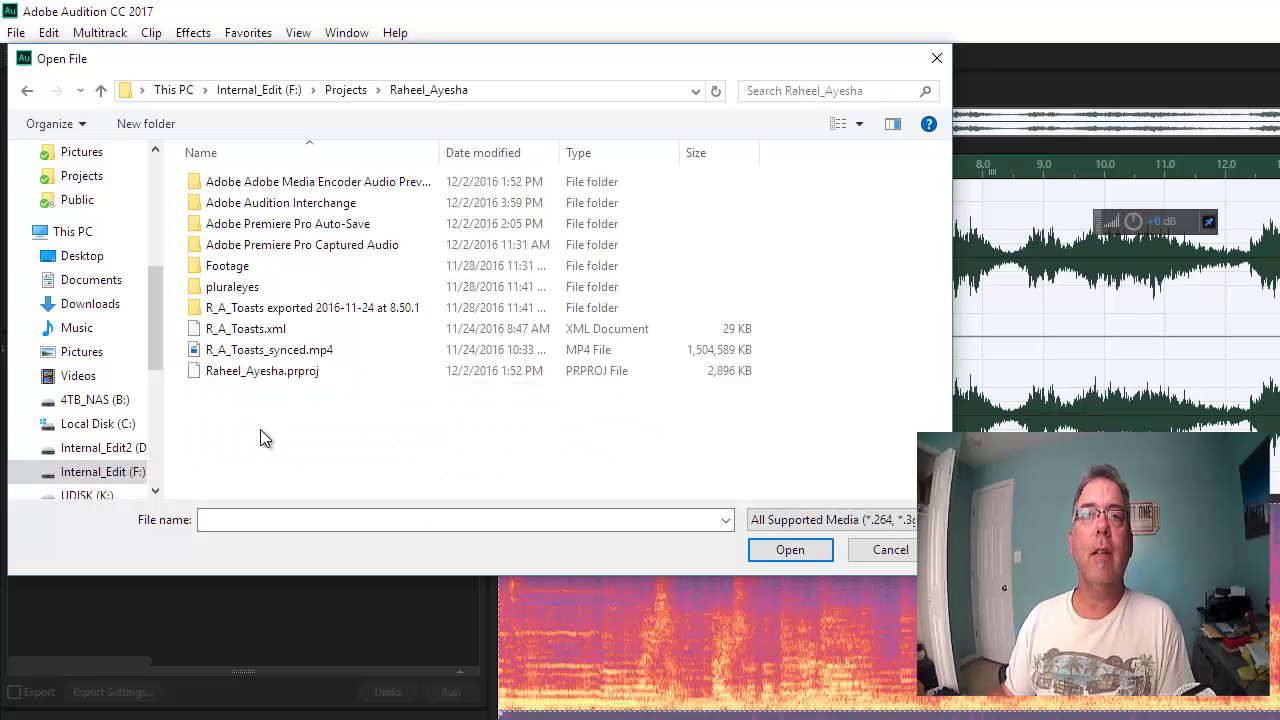
Go into Adobe Audition Interchange and select Raheel_Ayesha_Feature_Film.xml
click(431, 152)
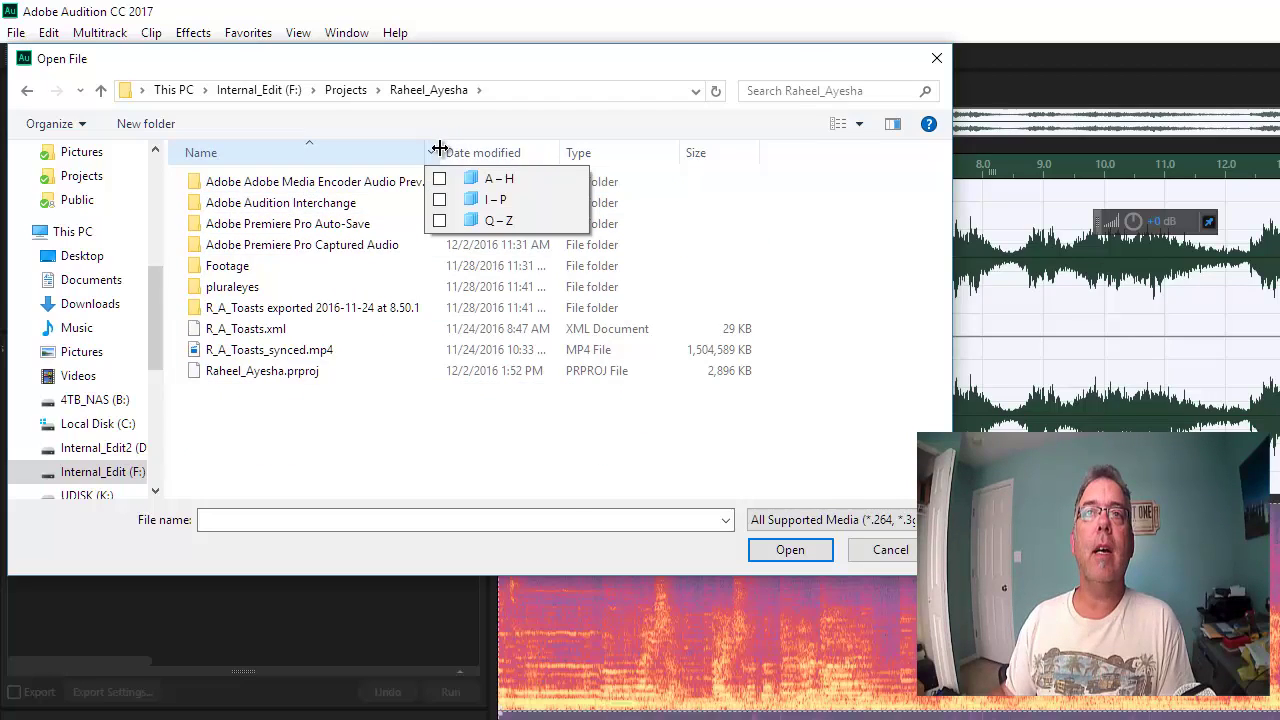
drag(438, 147, 577, 143)
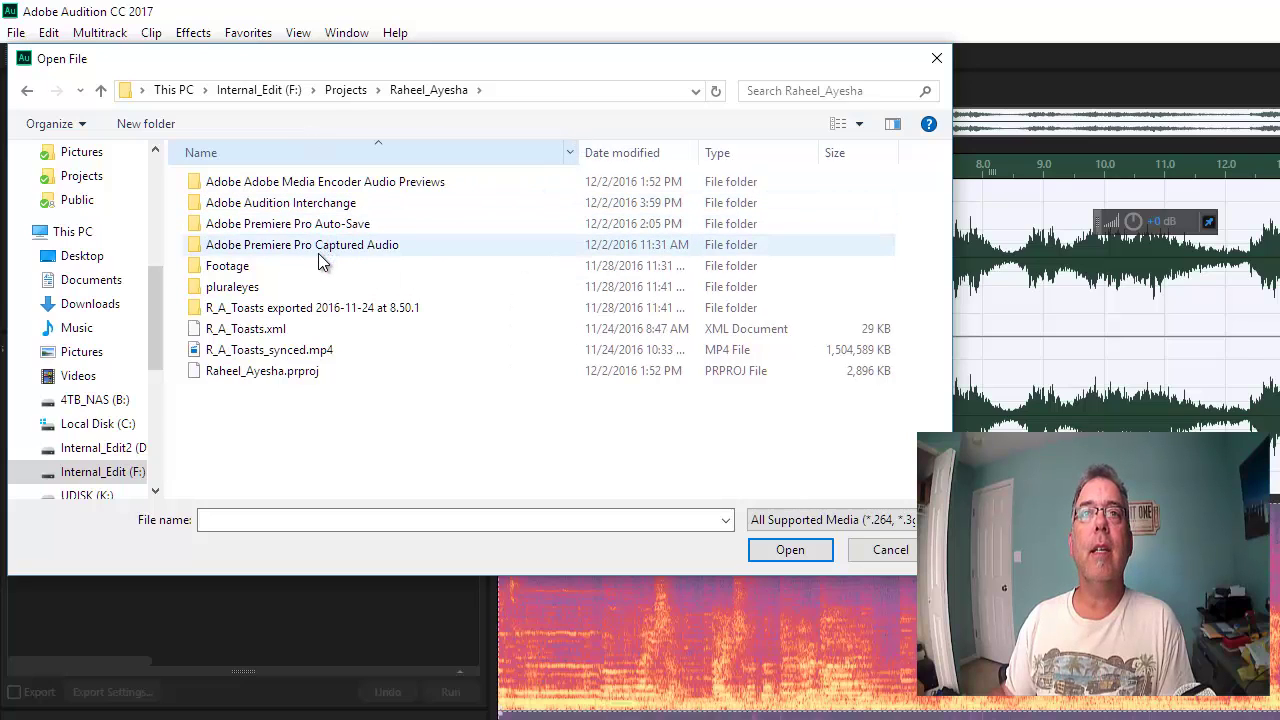
click(297, 205)
double_click(296, 203)
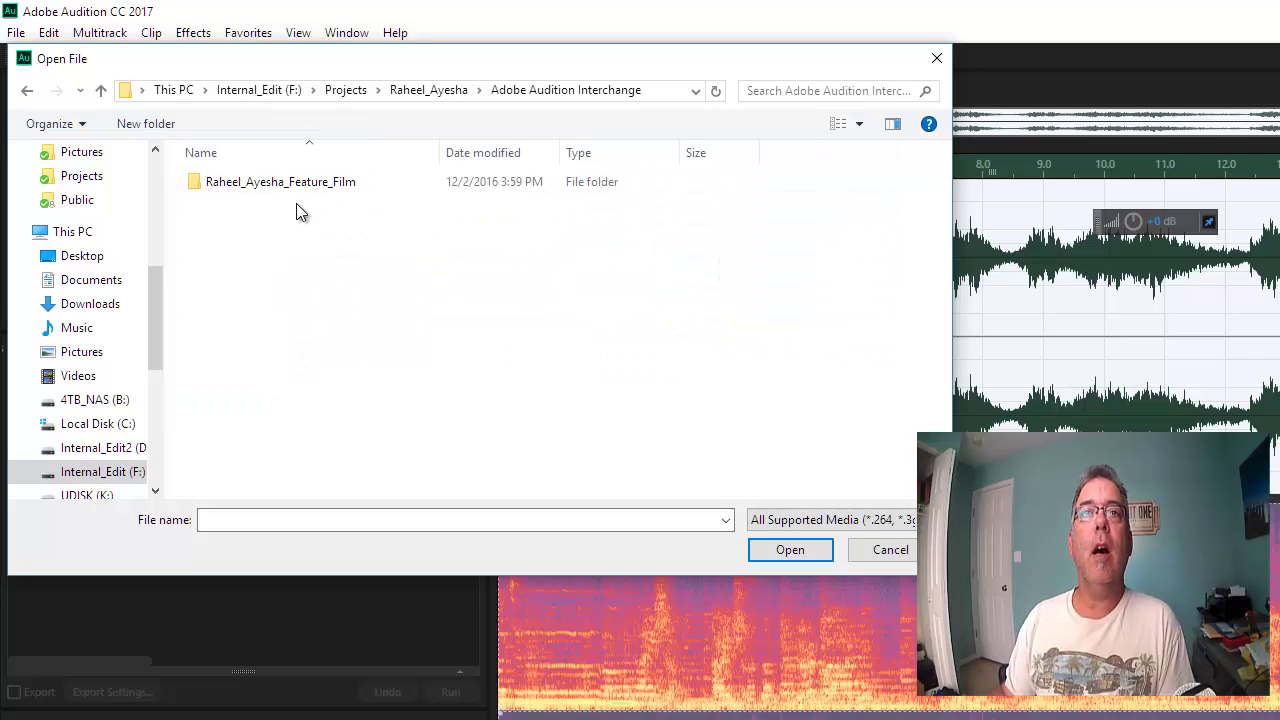
double_click(296, 184)
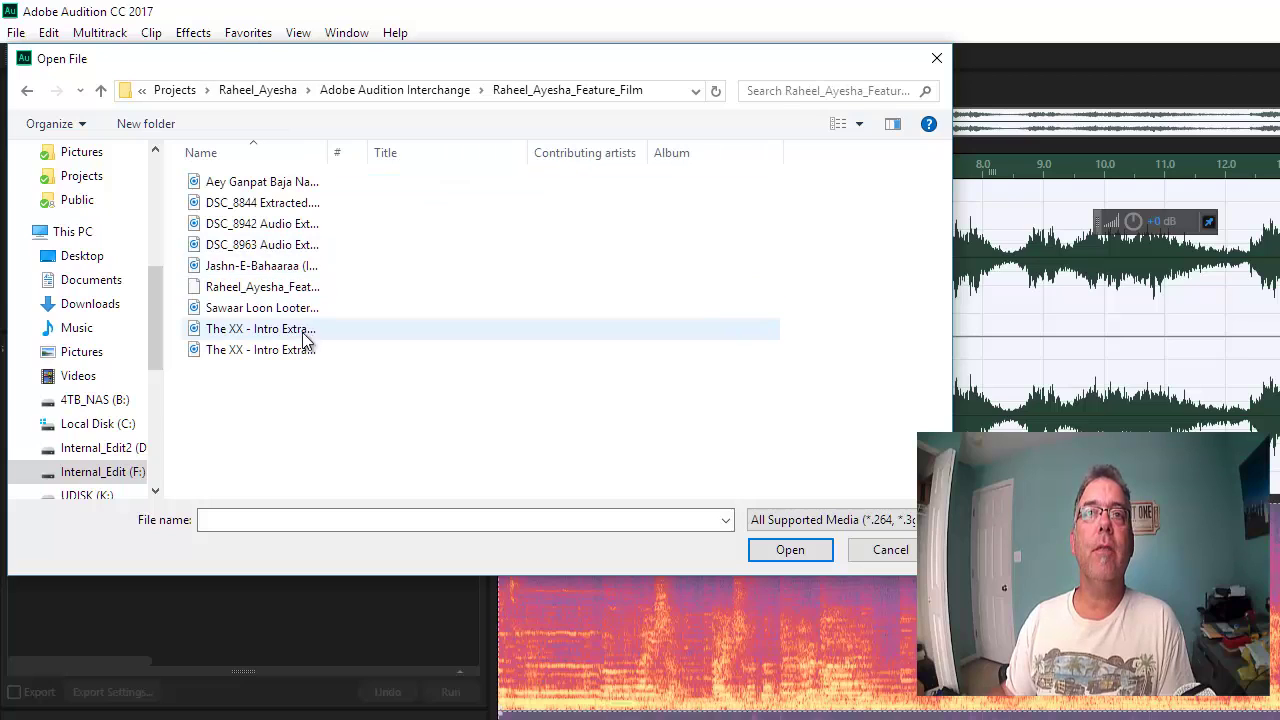
drag(368, 152, 506, 152)
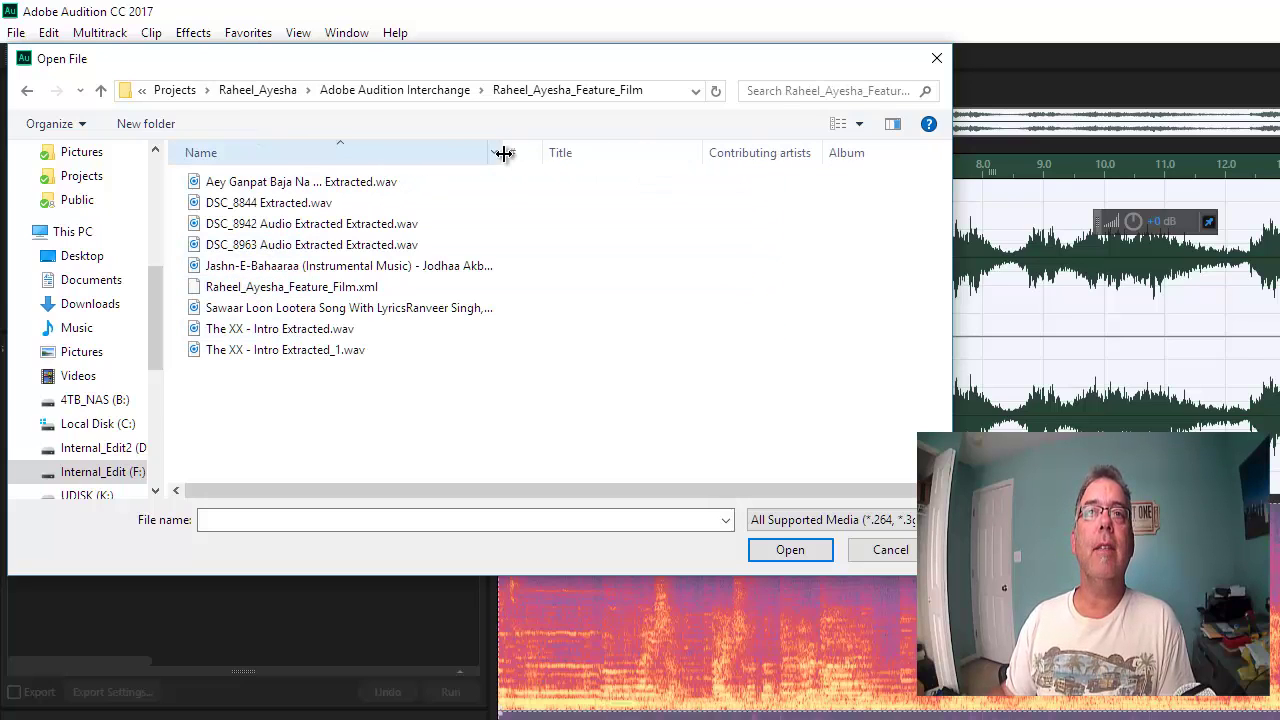
click(342, 289)
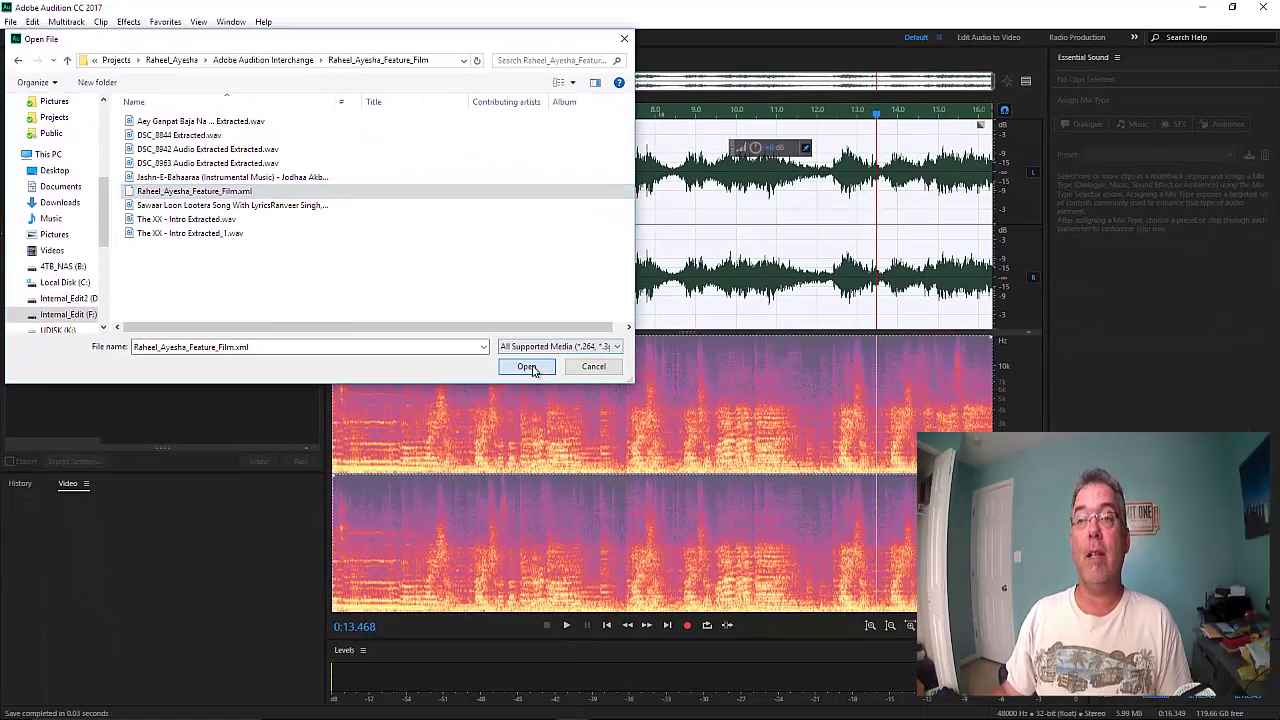
Open Raheel_Ayesha_Feature_Film.xml as a multitrack session
click(529, 367)
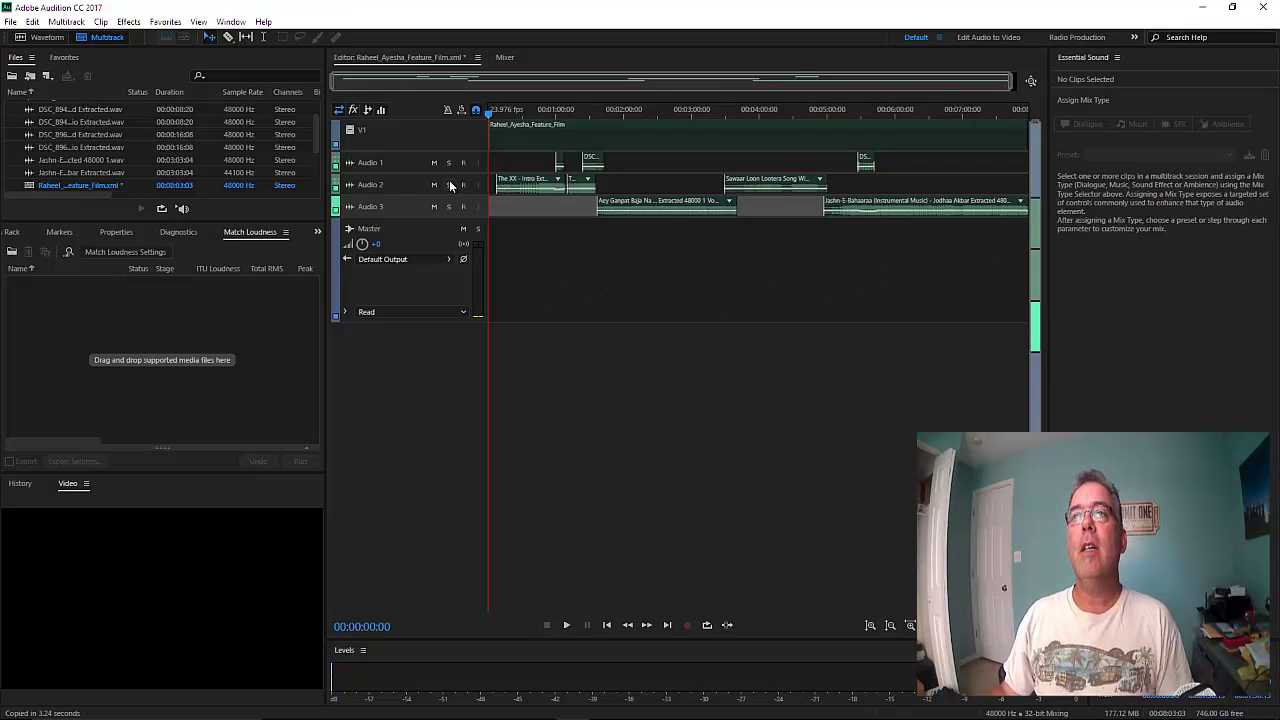
scroll(394, 188, up, 5)
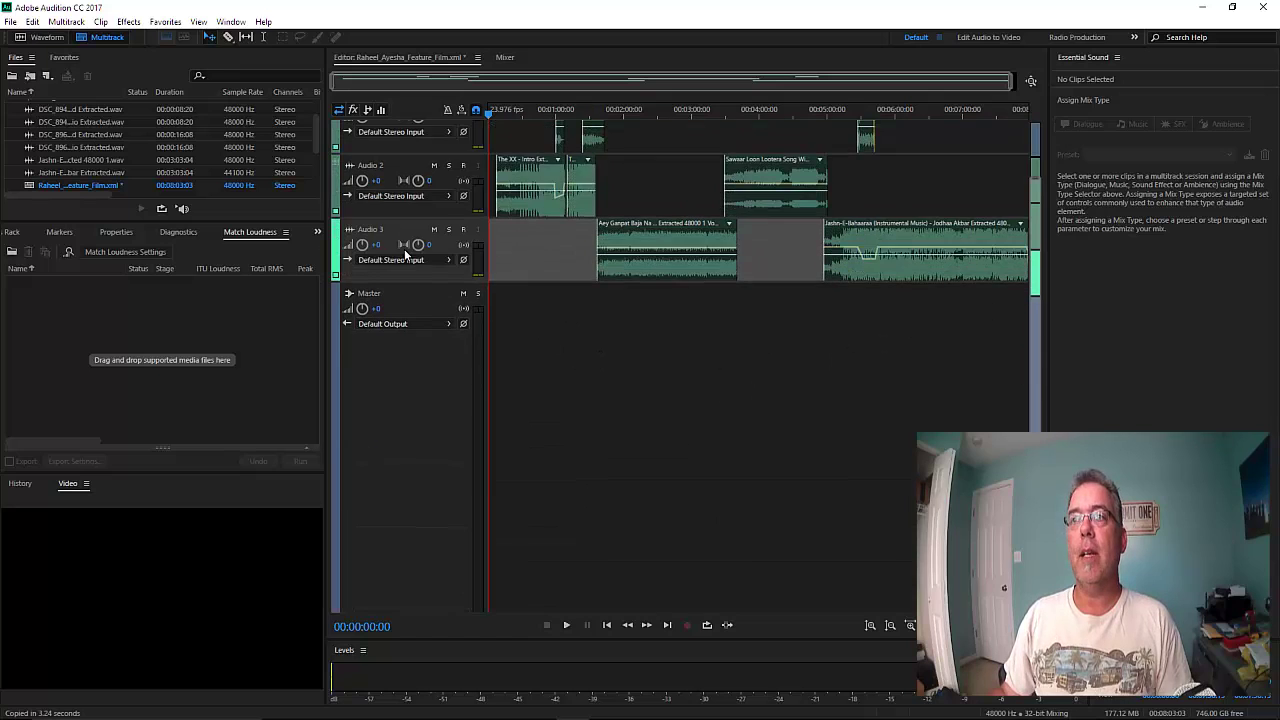
scroll(404, 249, down, 3)
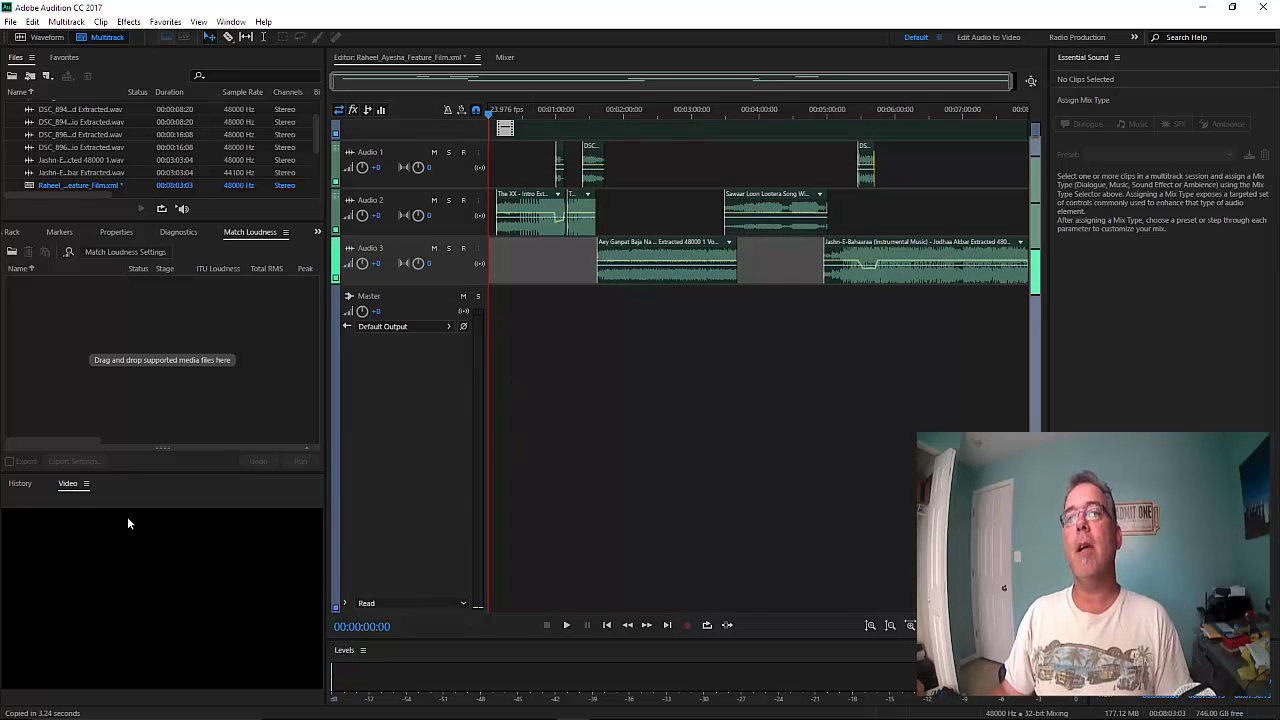
click(184, 551)
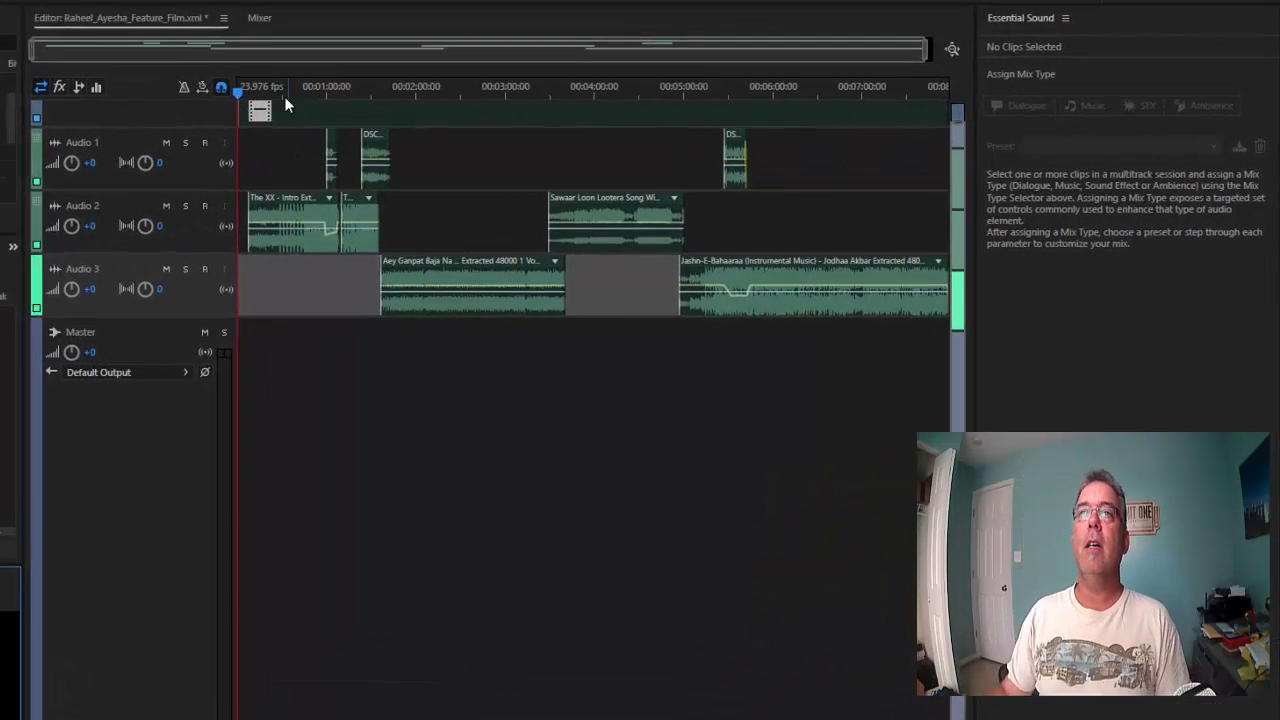
Scrub through the mix to preview the music, stopping near 1:34 where the intro ends
click(292, 92)
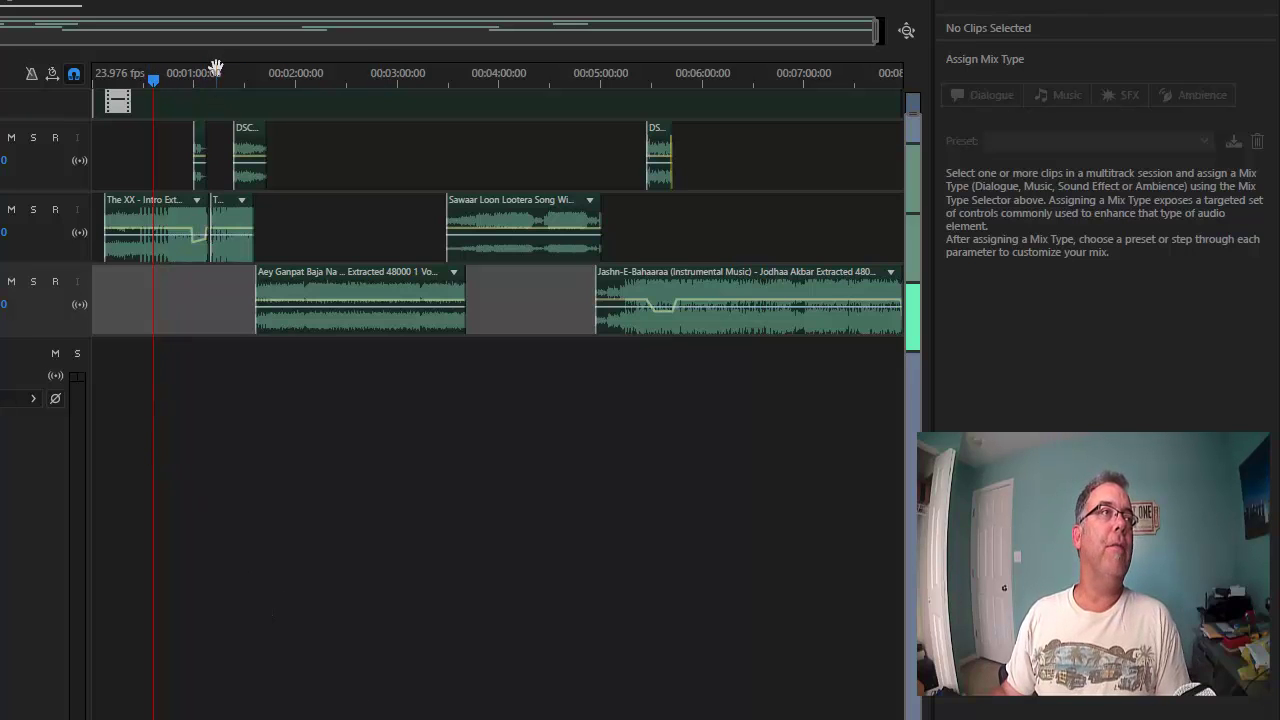
drag(187, 79, 258, 90)
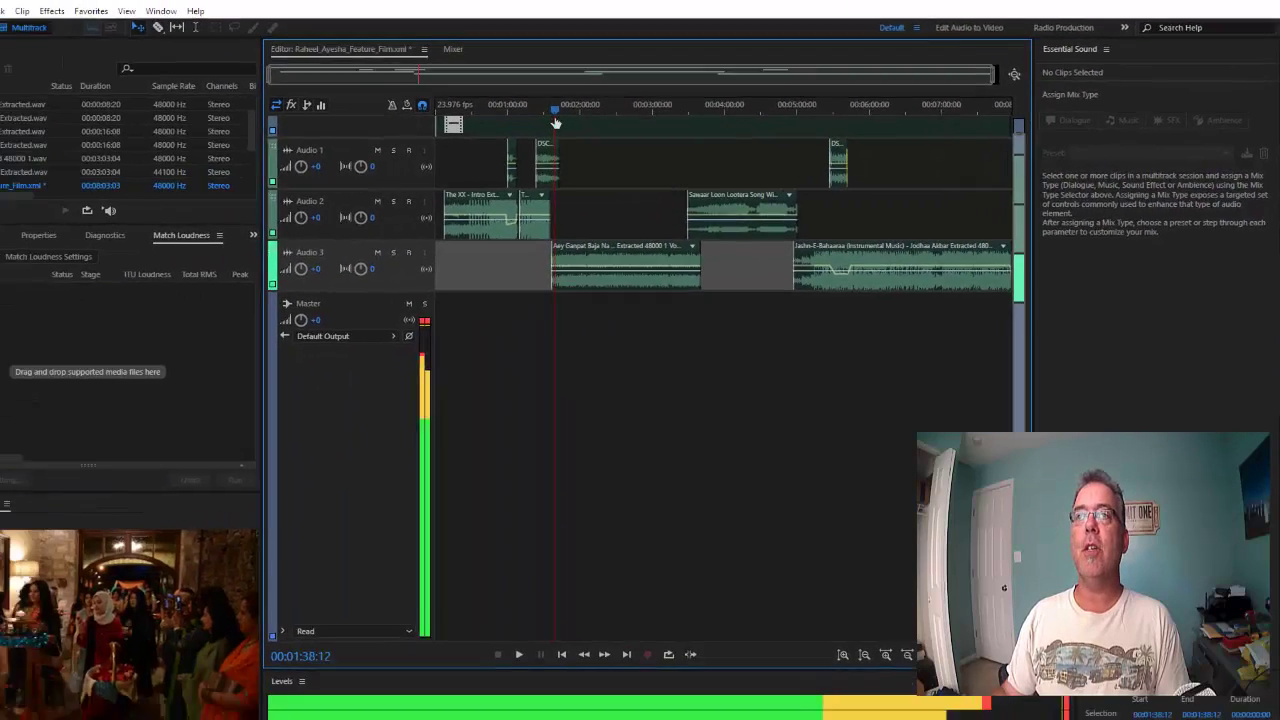
drag(556, 121, 552, 117)
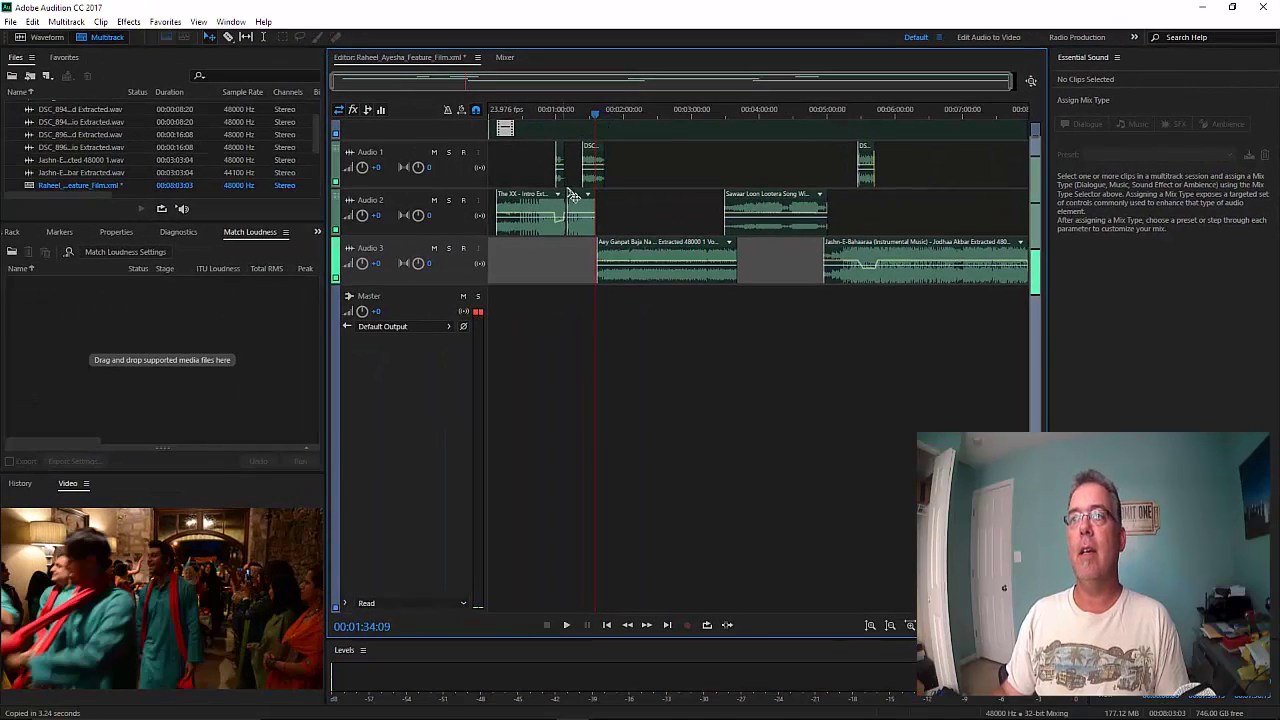
Select The XX - Intro clip on Audio 2, zoom in on it, and tag it as Music
scroll(614, 219, up, 3)
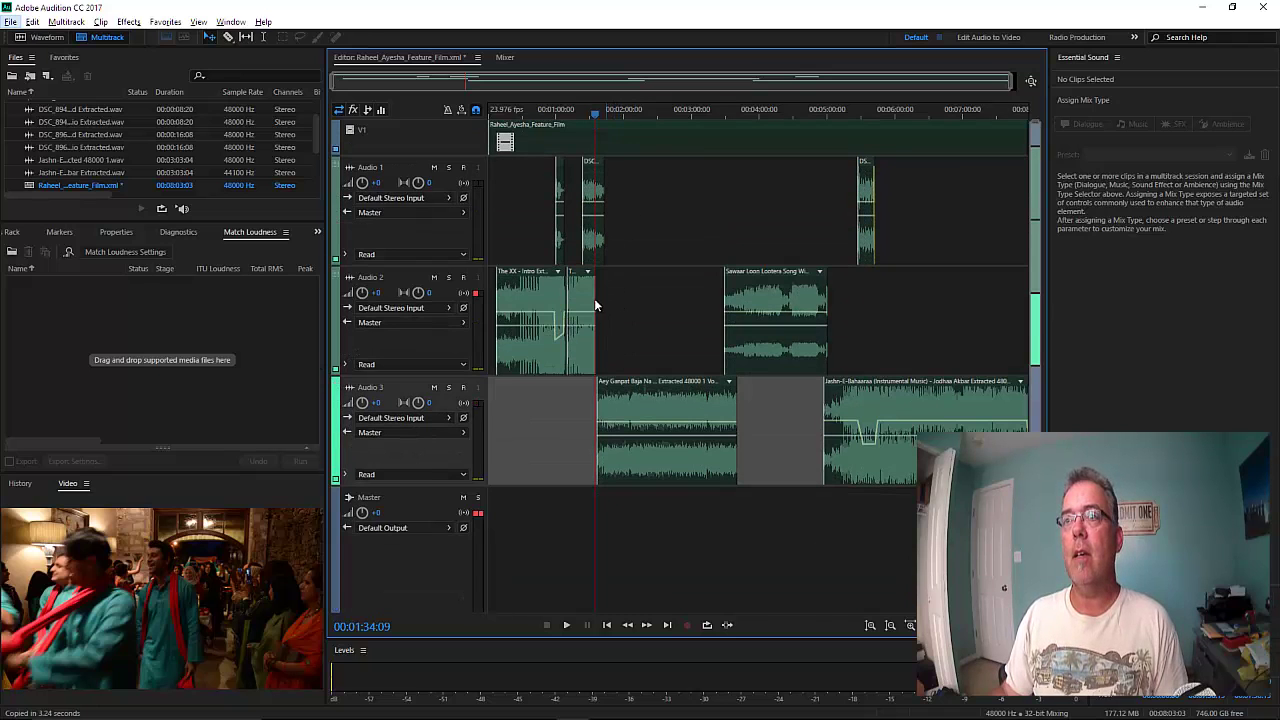
click(593, 300)
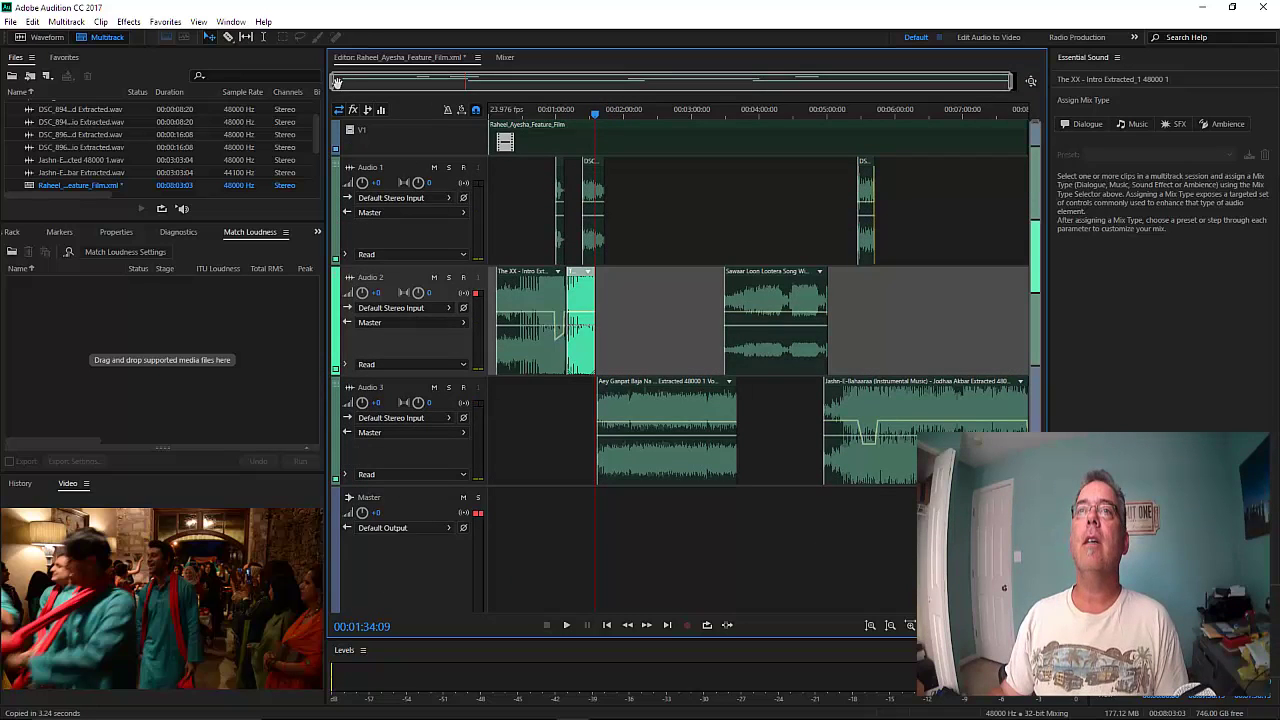
drag(337, 82, 392, 82)
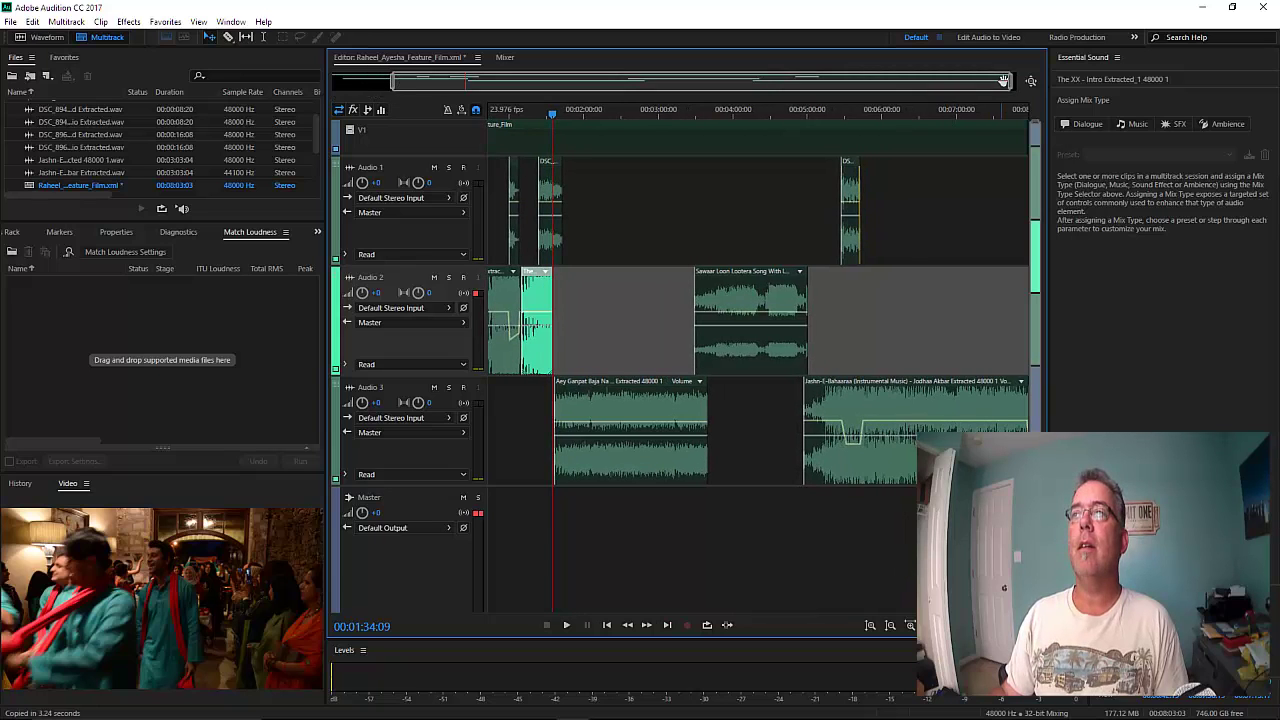
drag(1007, 84, 657, 130)
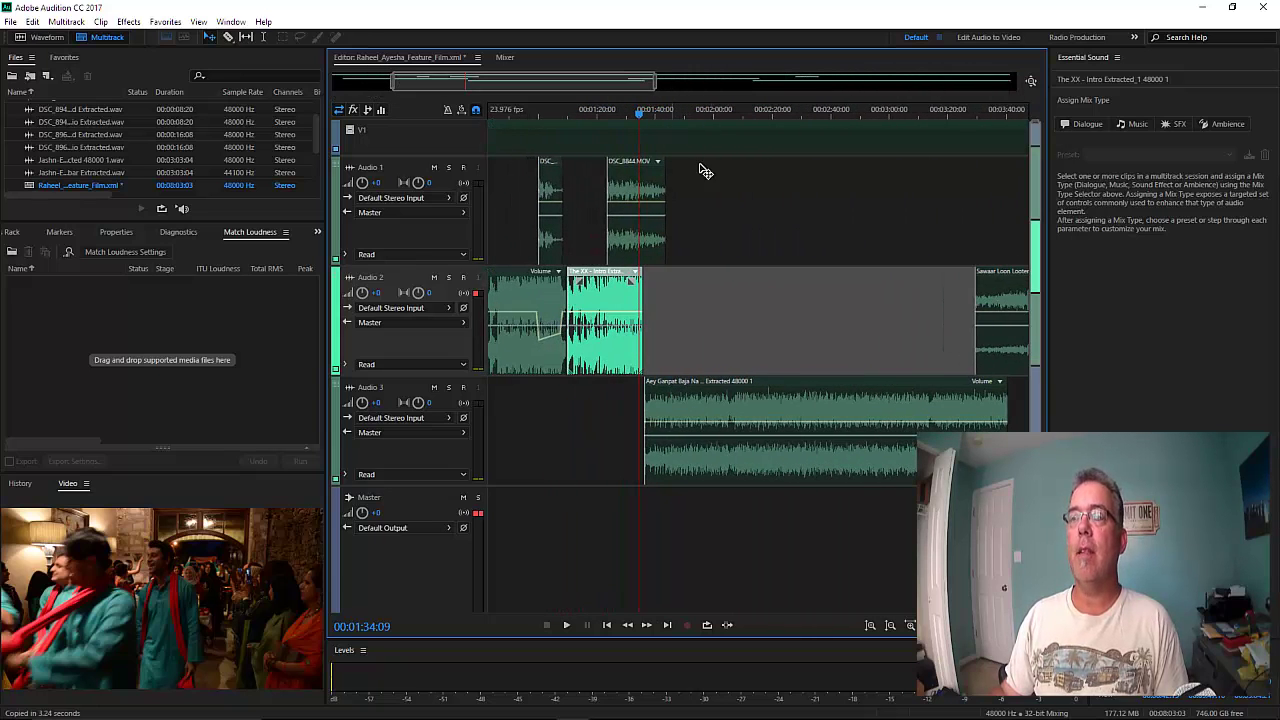
scroll(723, 268, up, 5)
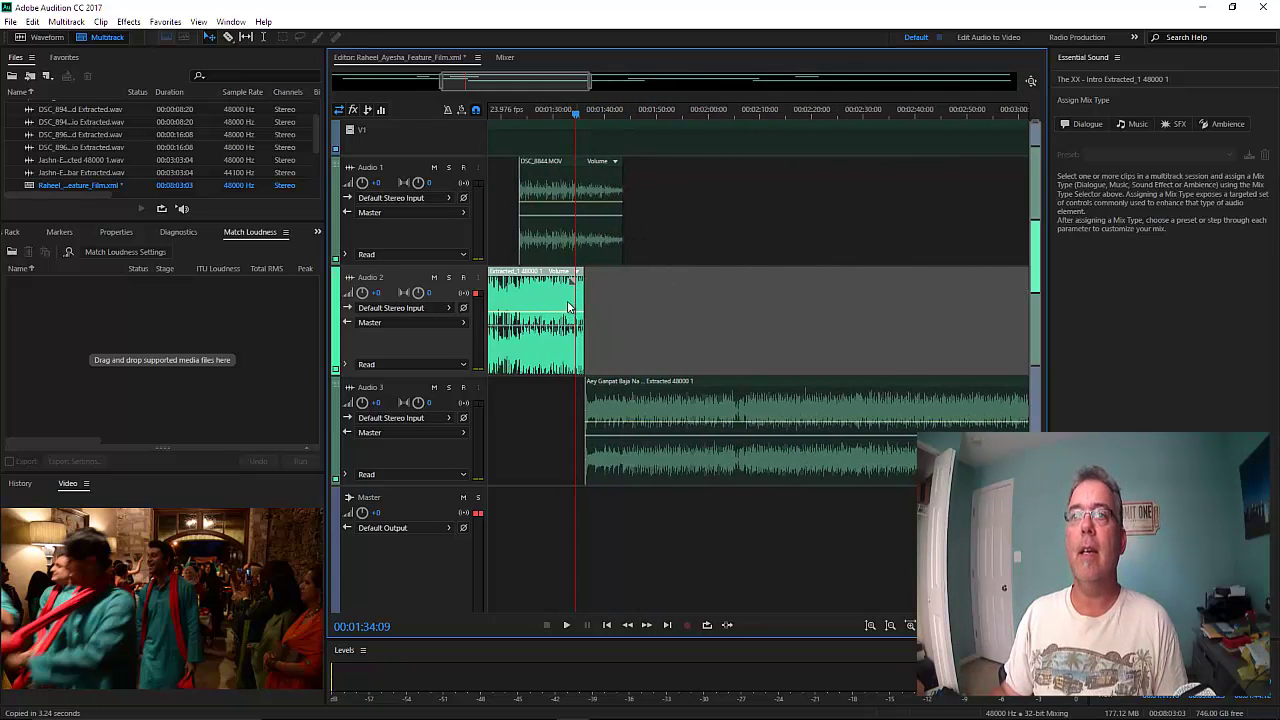
scroll(575, 298, down, 4)
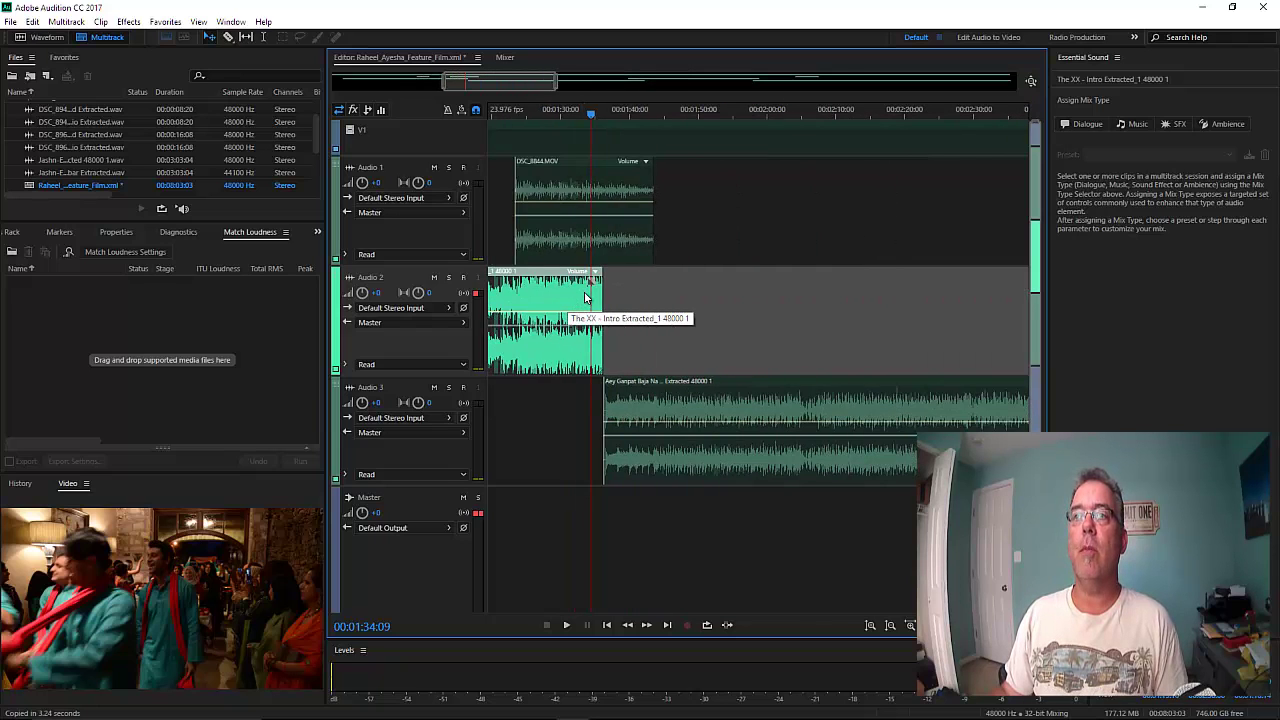
scroll(599, 300, up, 2)
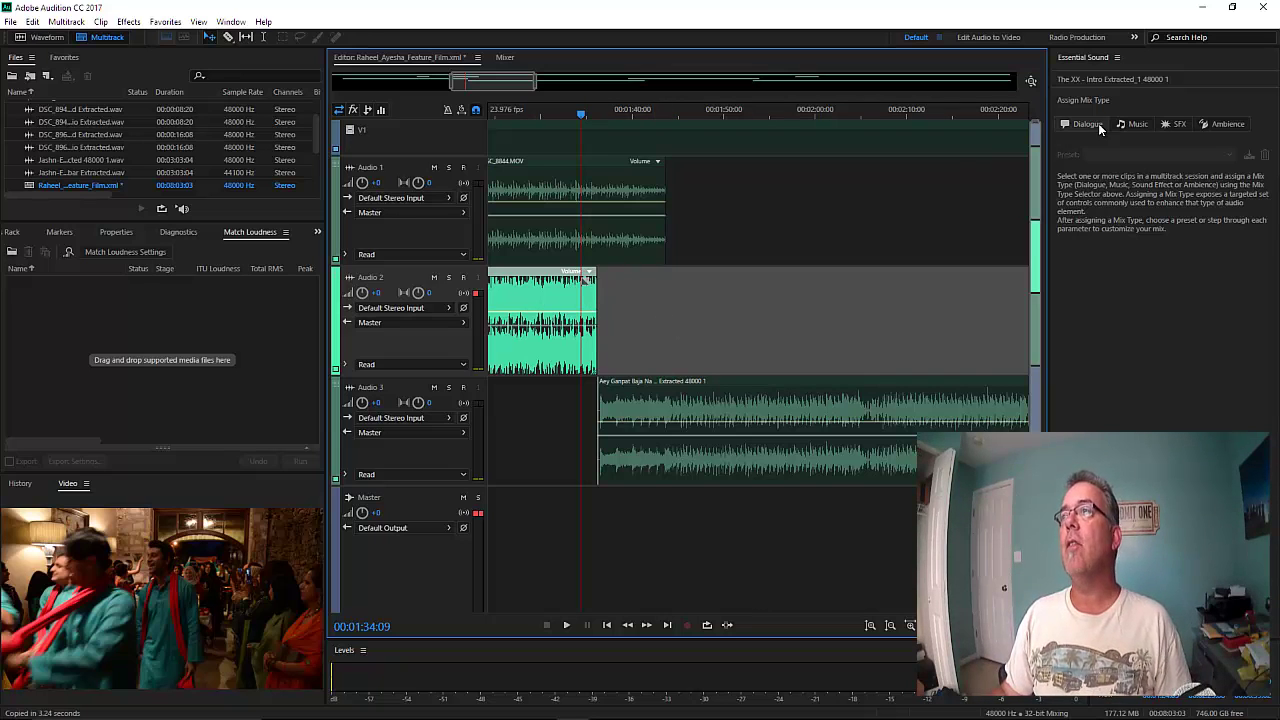
click(1131, 124)
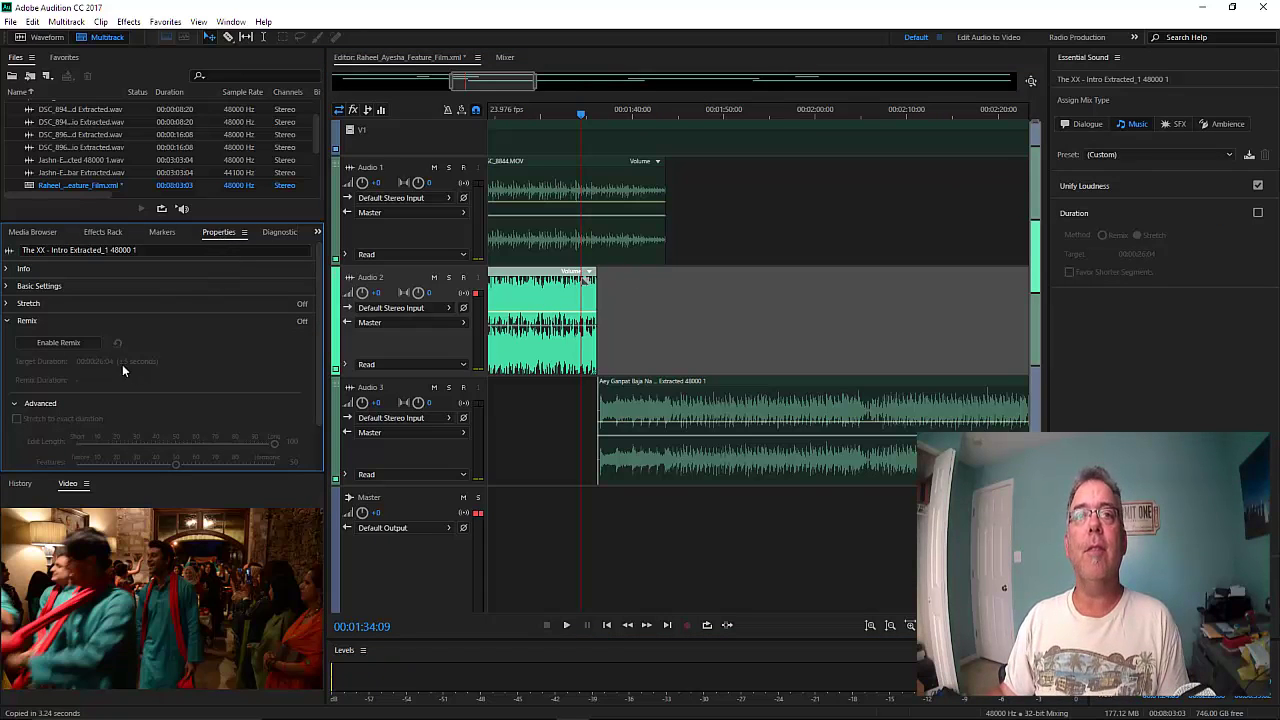
Enable Remix and stretch the intro to about 00:00:38:02, ending in a fade-out
click(61, 342)
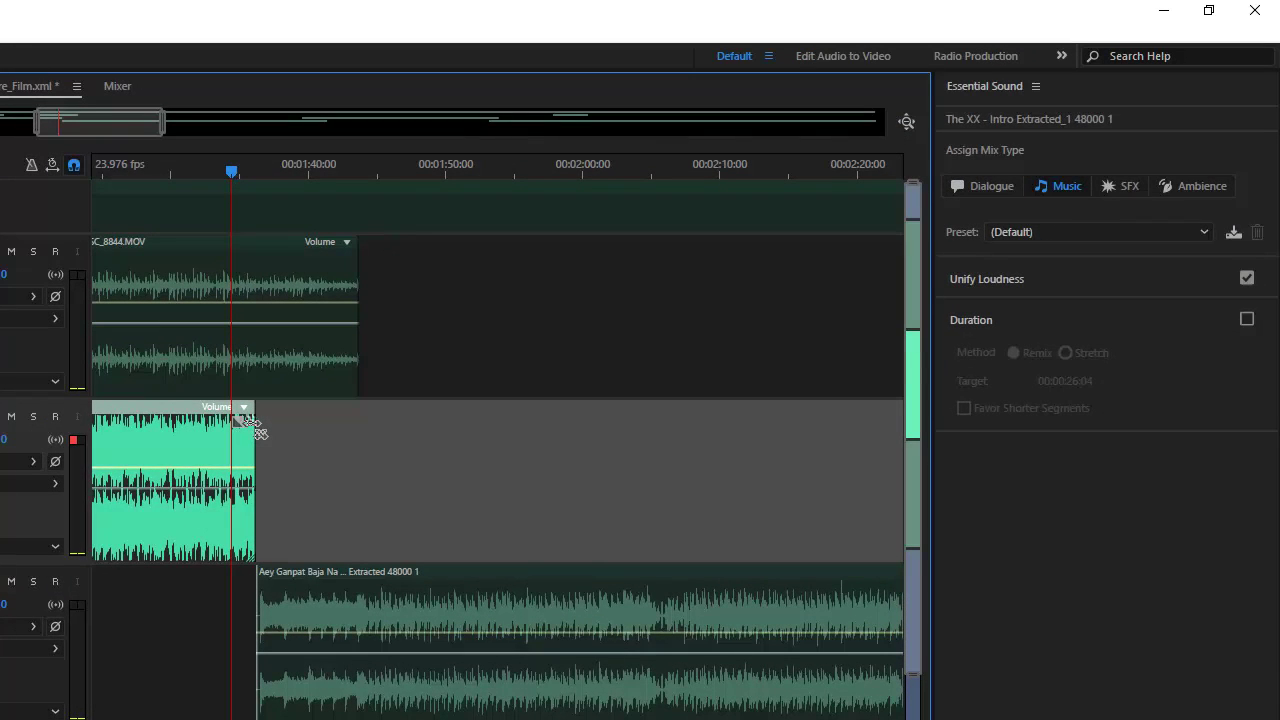
drag(257, 422, 410, 448)
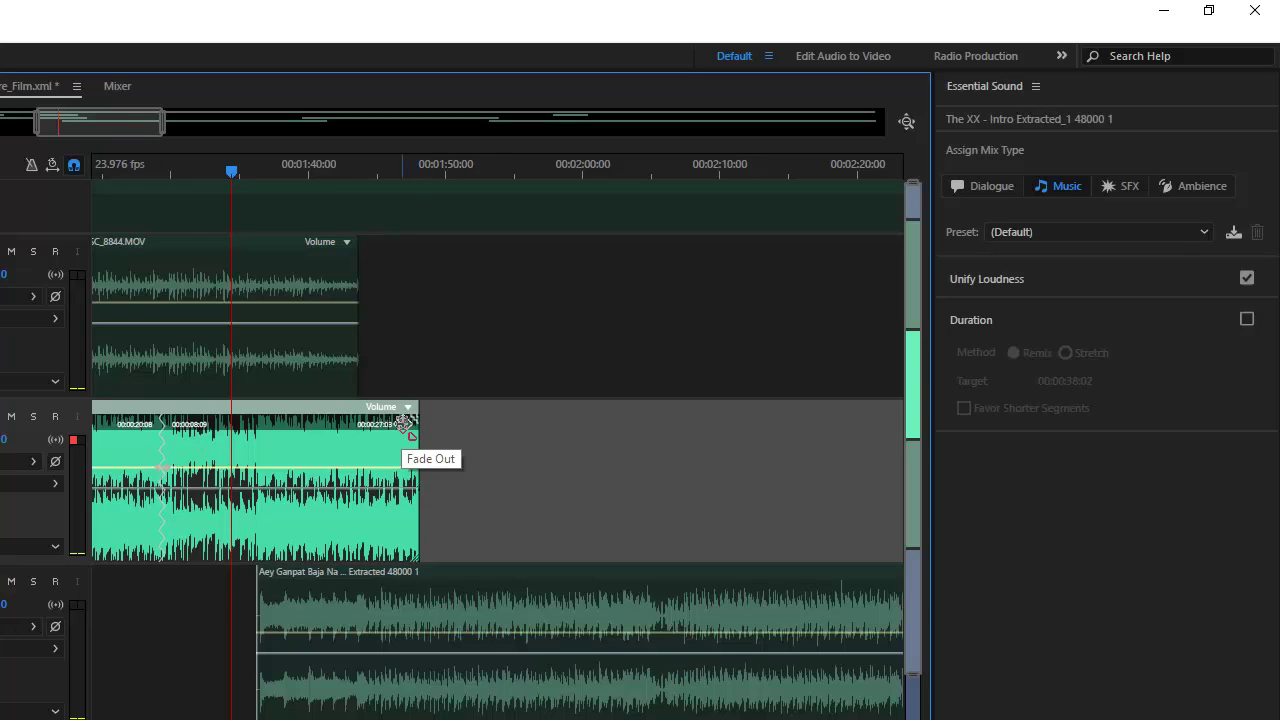
drag(404, 428, 312, 467)
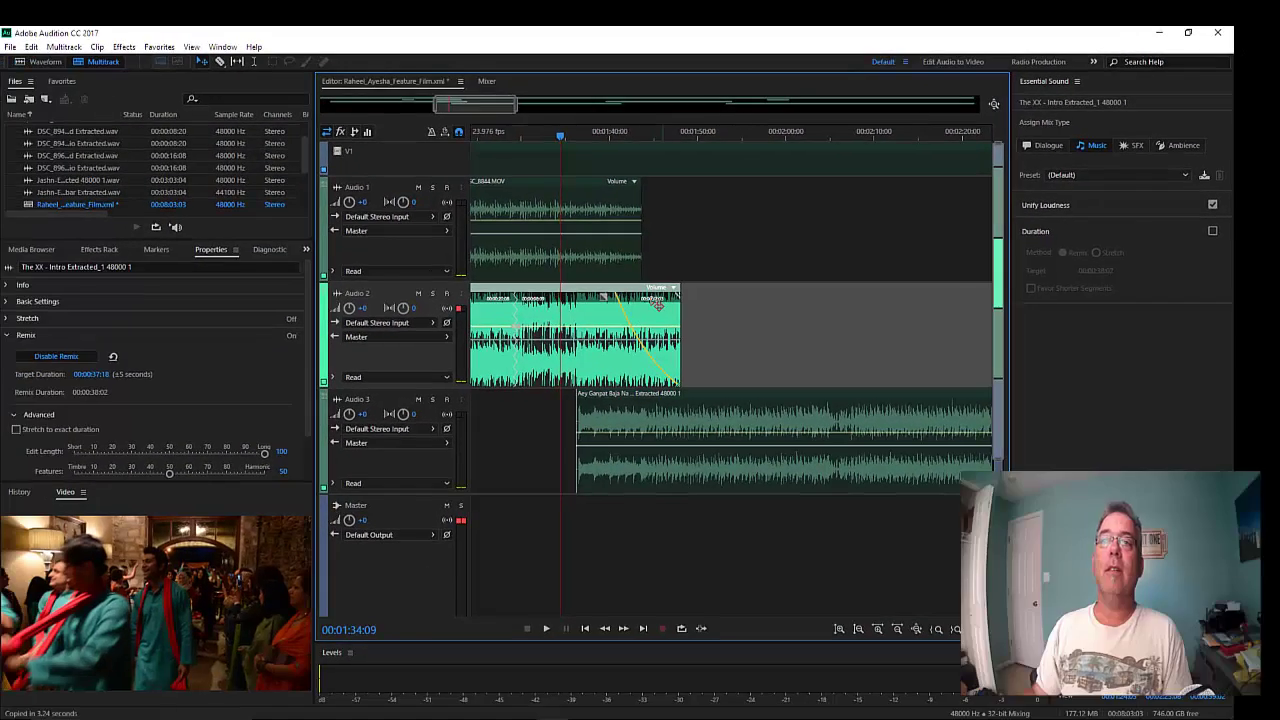
Shape the intro's fade-out curve and play it back from just before the fade
drag(491, 342, 474, 348)
drag(587, 303, 586, 301)
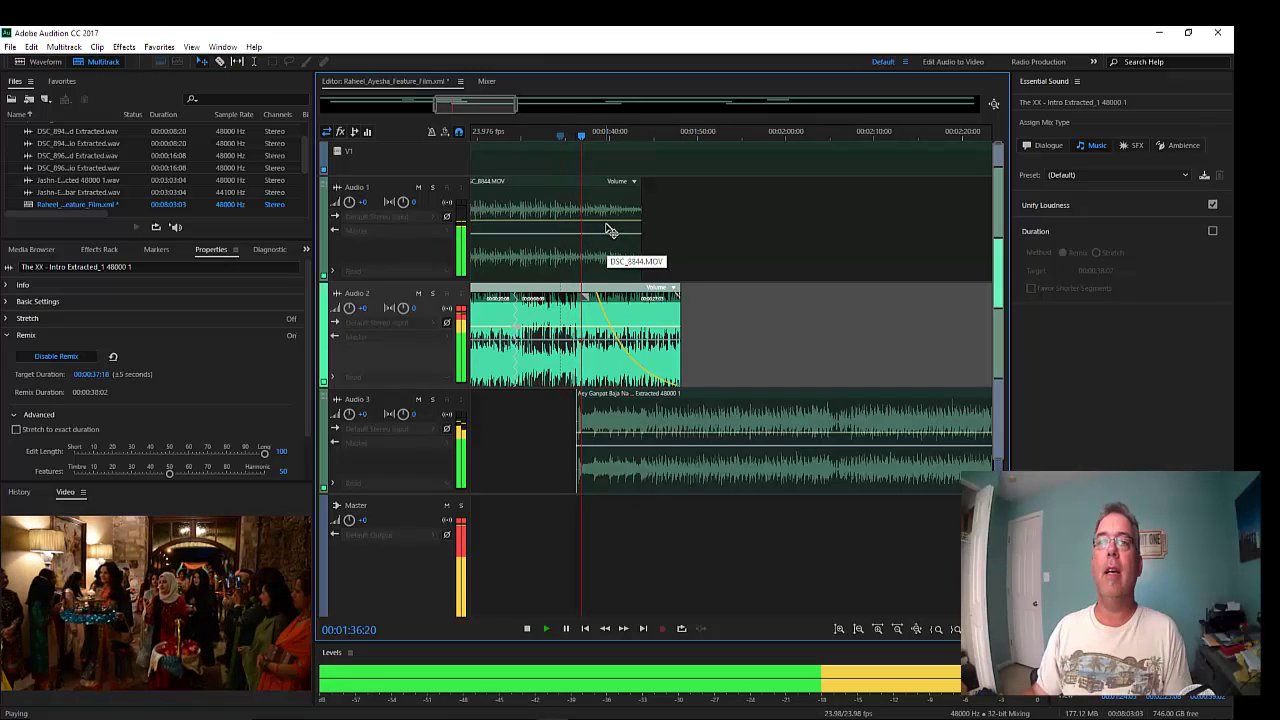
key(space)
click(507, 138)
key(space)
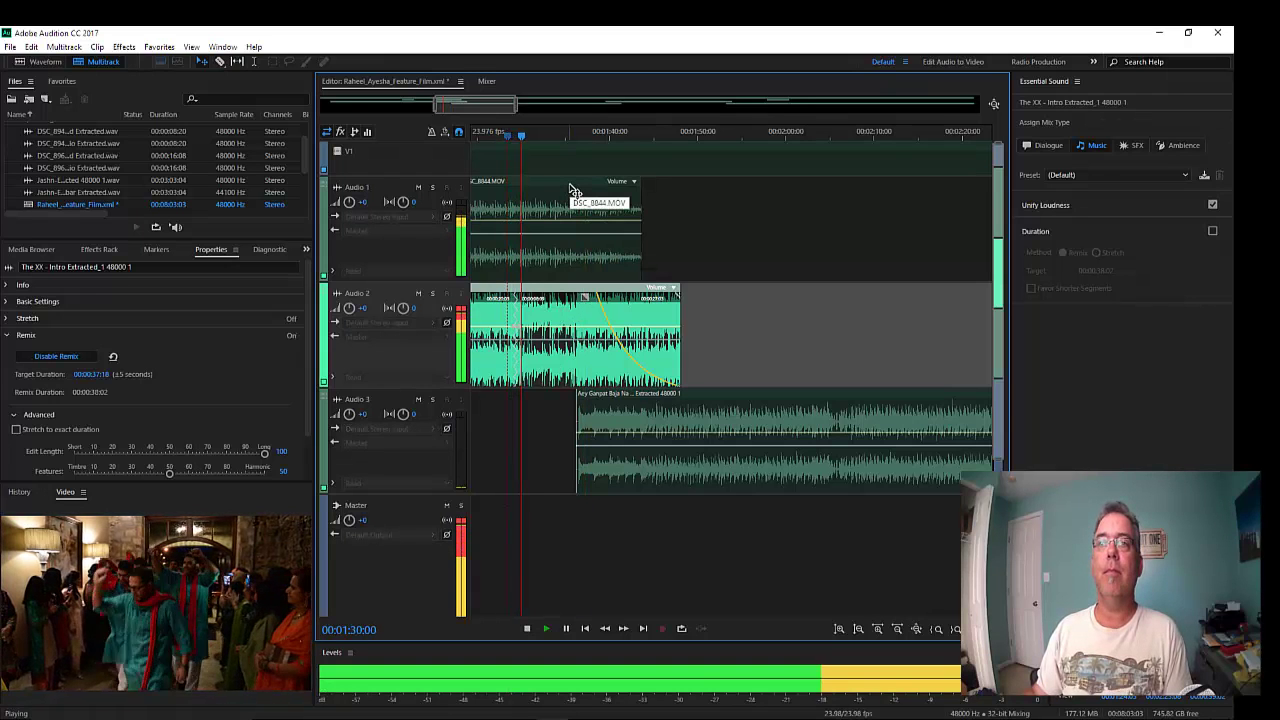
key(space)
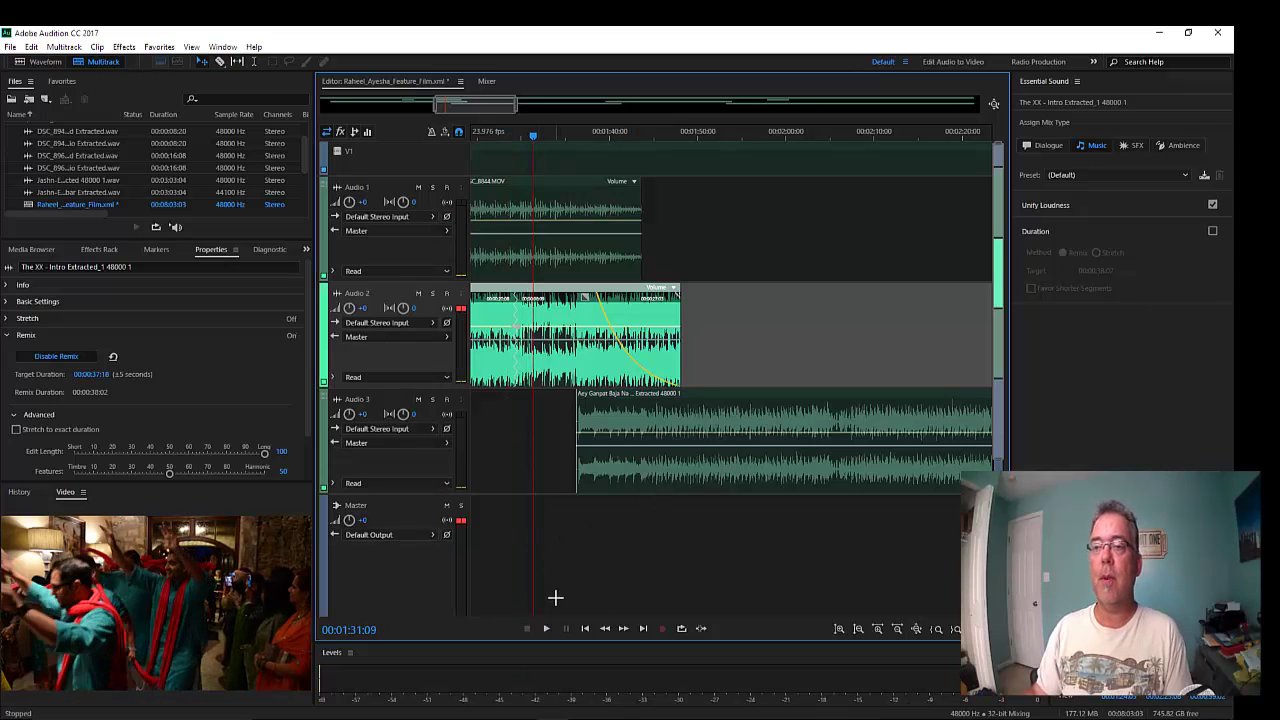
drag(477, 105, 641, 106)
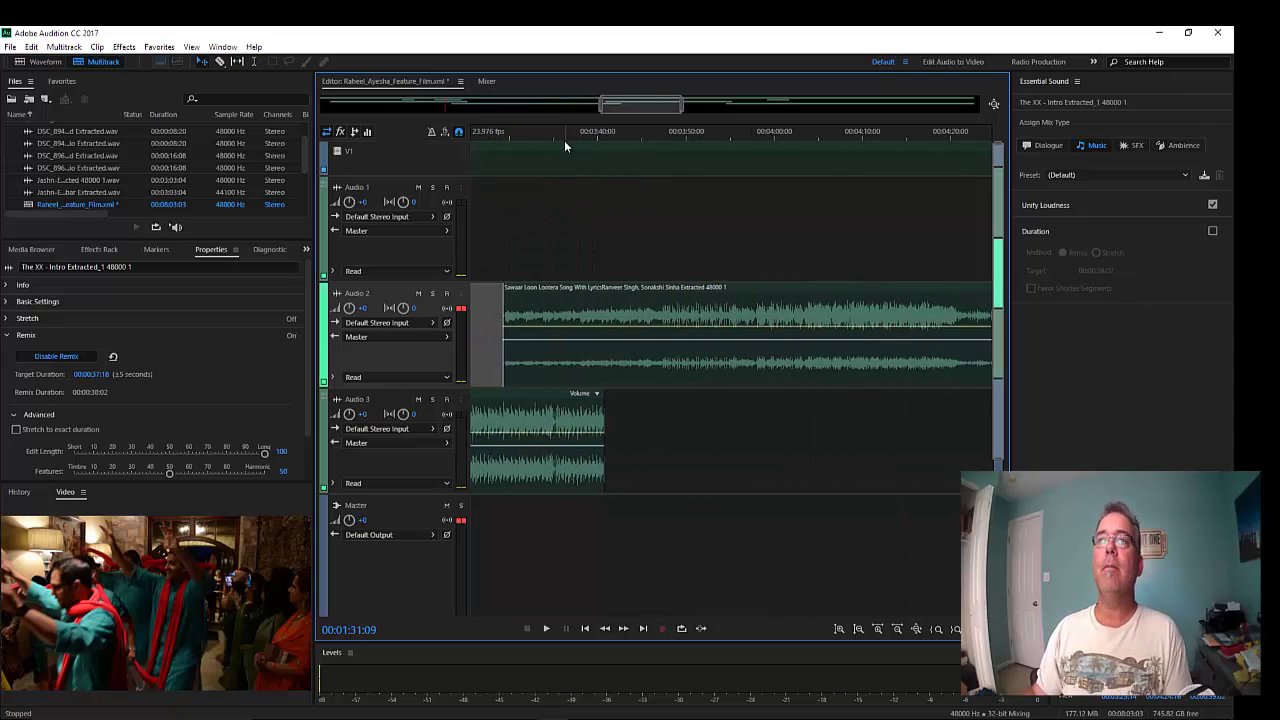
Select the Aey Ganpat Baja Na clip on Audio 3 and enable Remix for it
drag(562, 139, 876, 174)
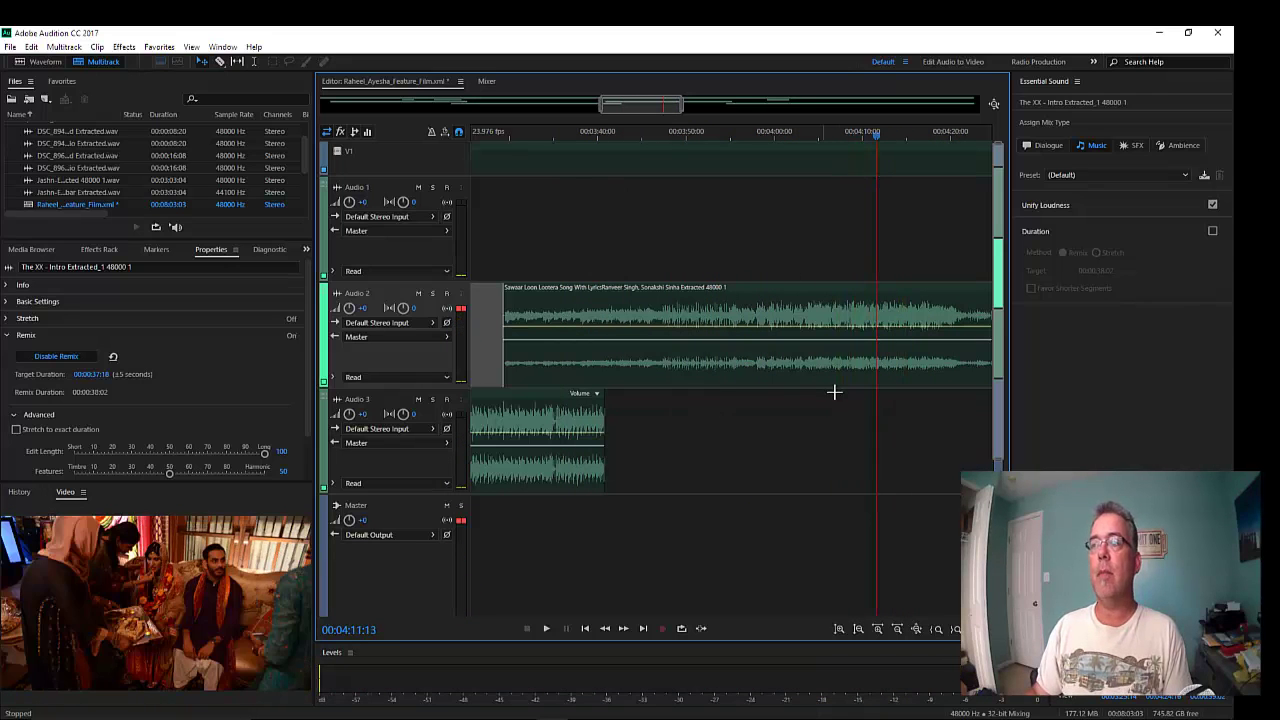
click(591, 428)
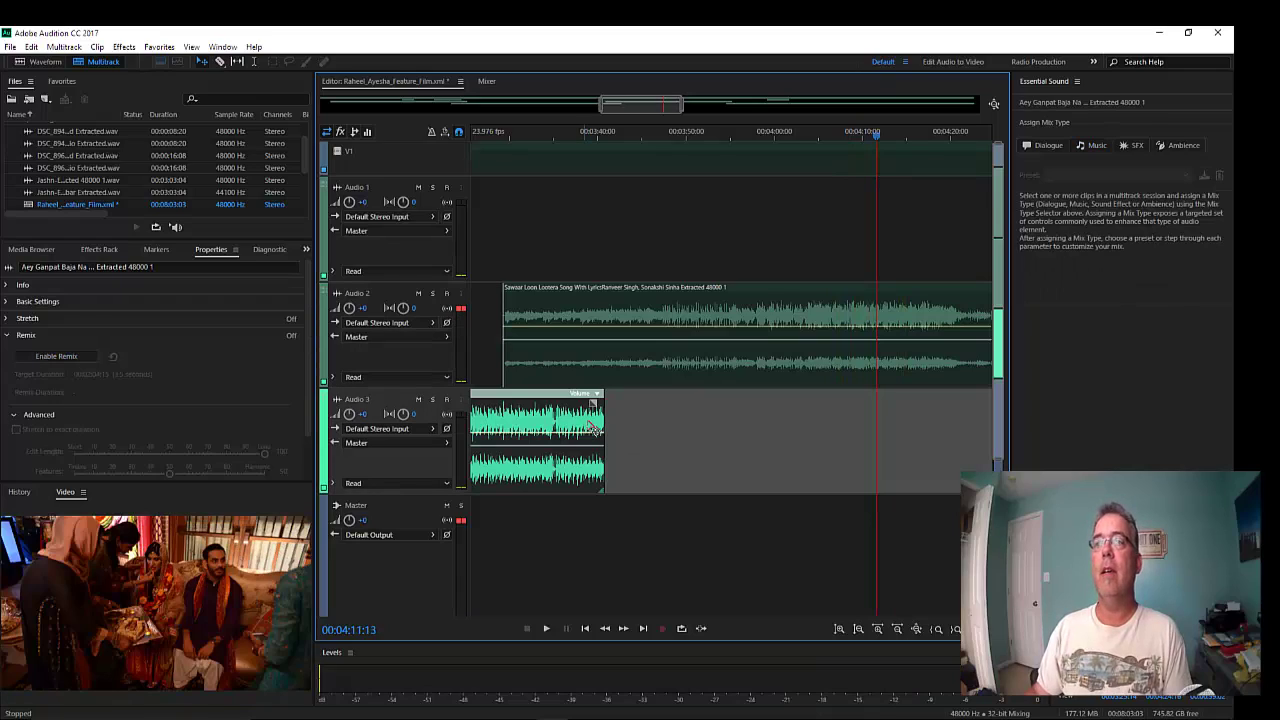
click(52, 342)
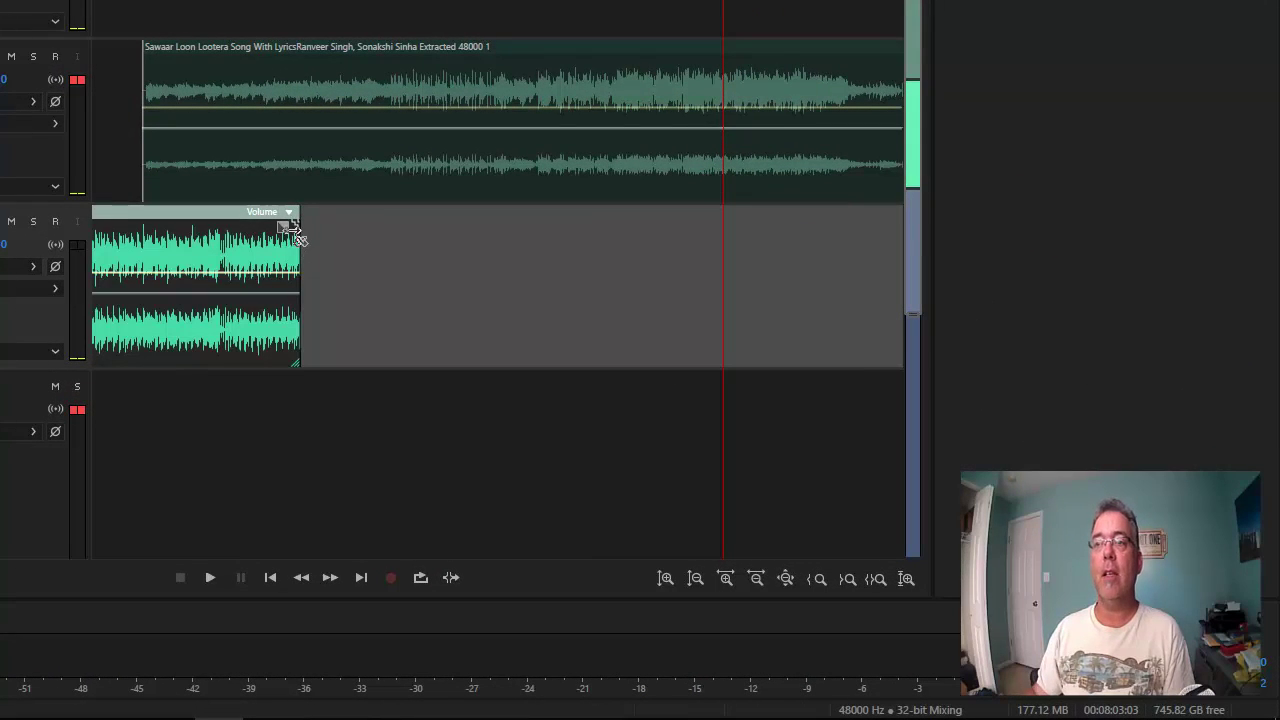
Stretch the Aey Ganpat Baja Na remix to about 2:35 and play it from near its start
drag(297, 228, 424, 266)
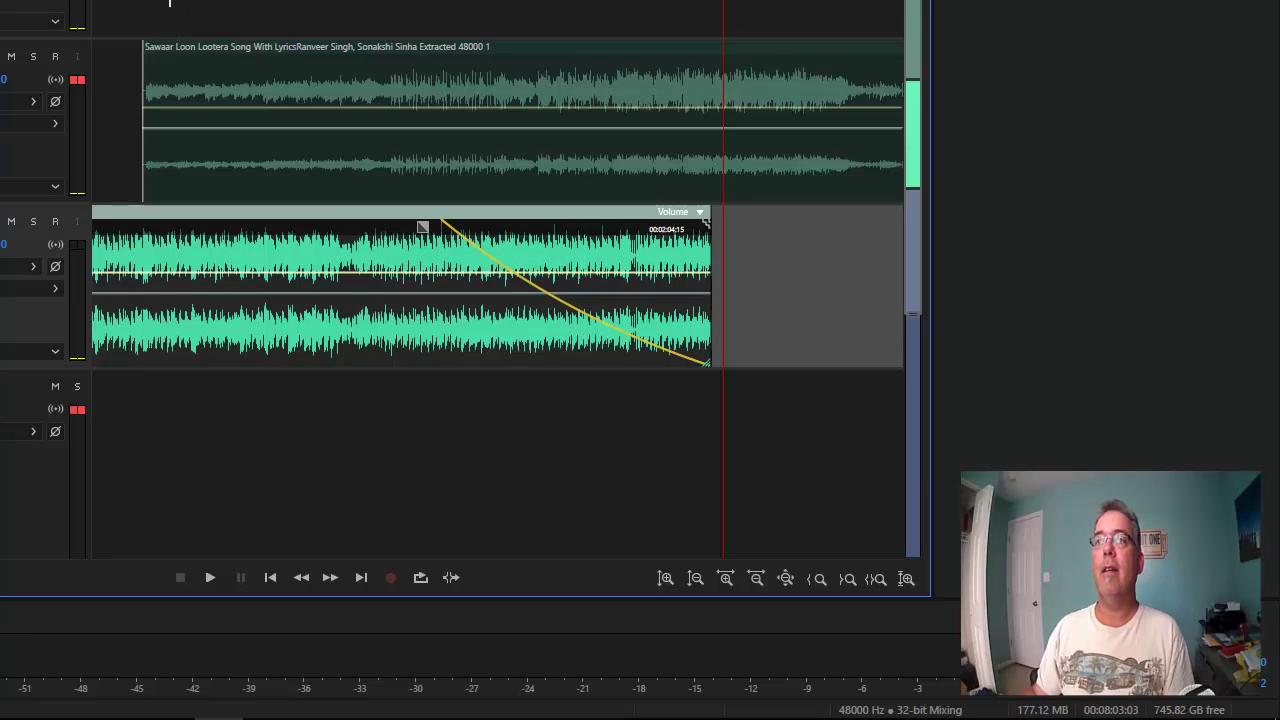
click(119, 450)
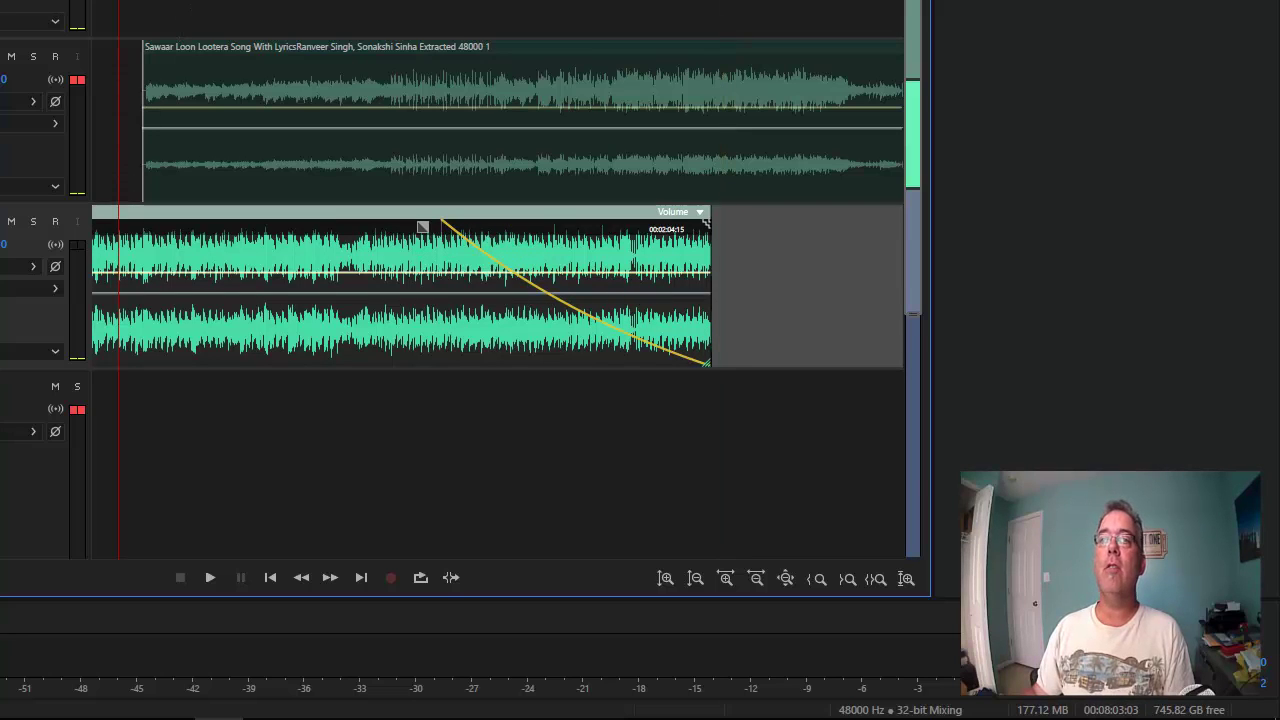
key(space)
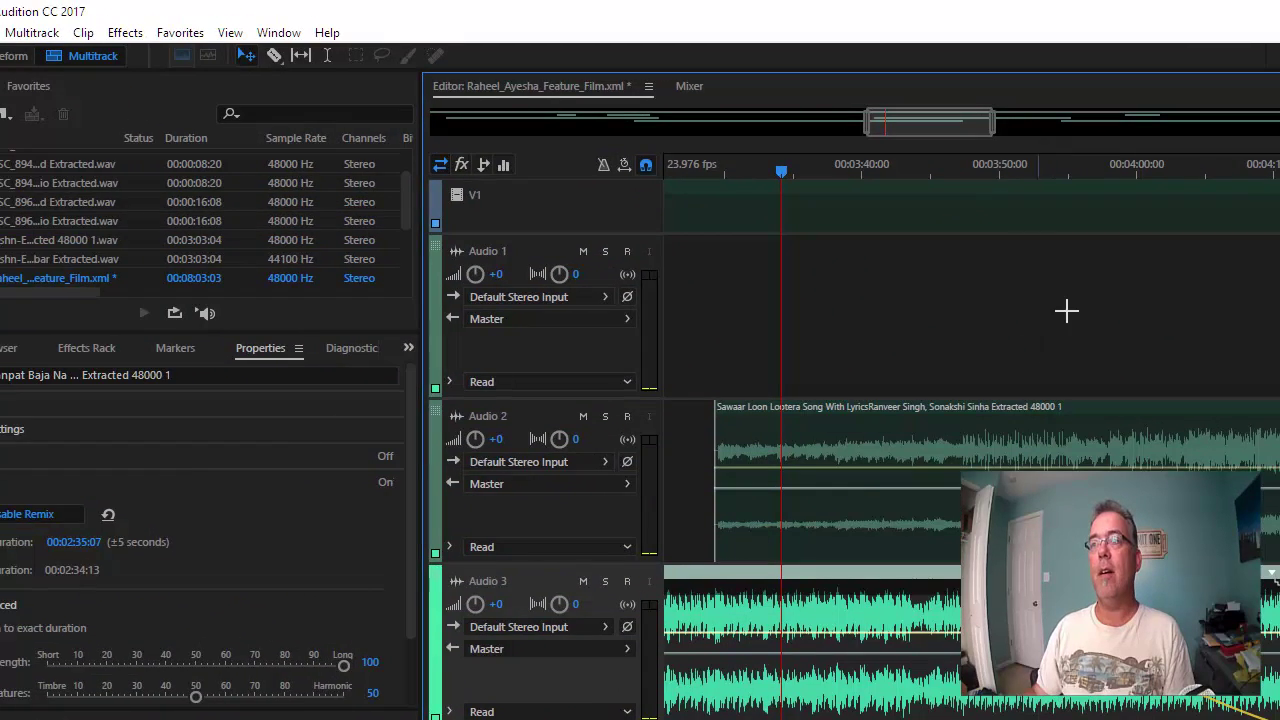
Play from just before 4:00 to hear the song transition, then move the view toward 5:00
click(1063, 172)
key(space)
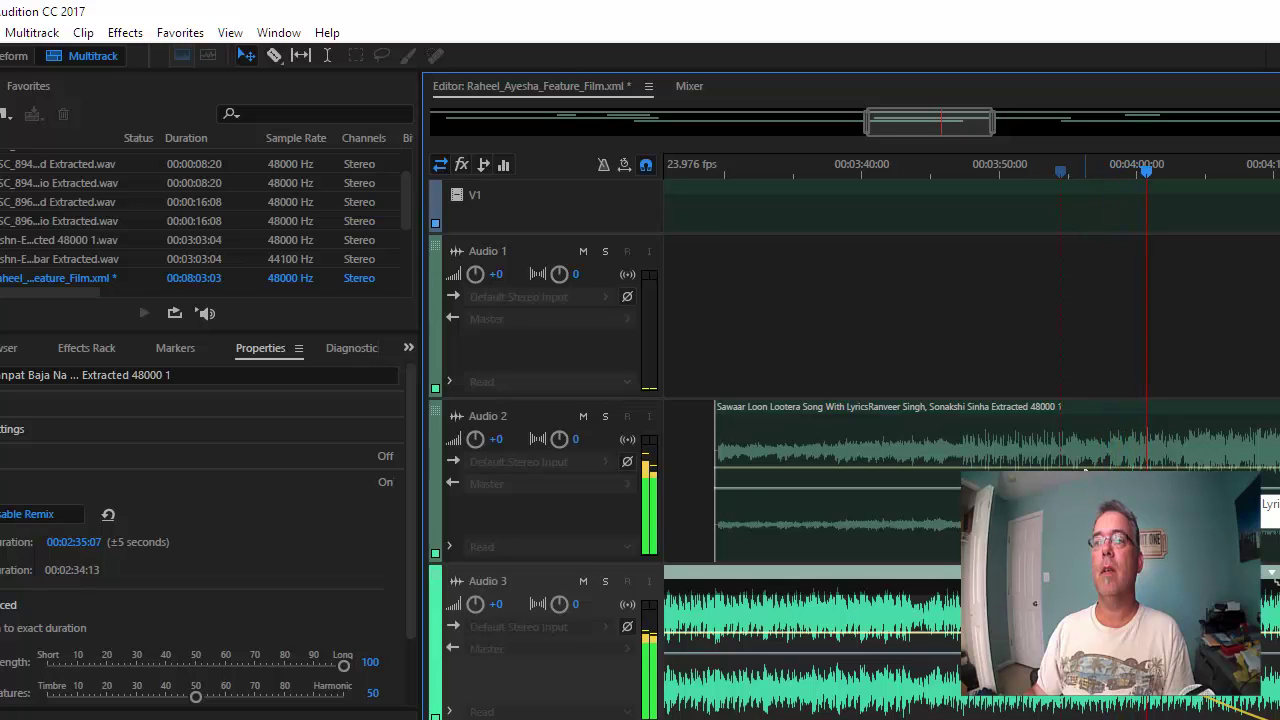
key(space)
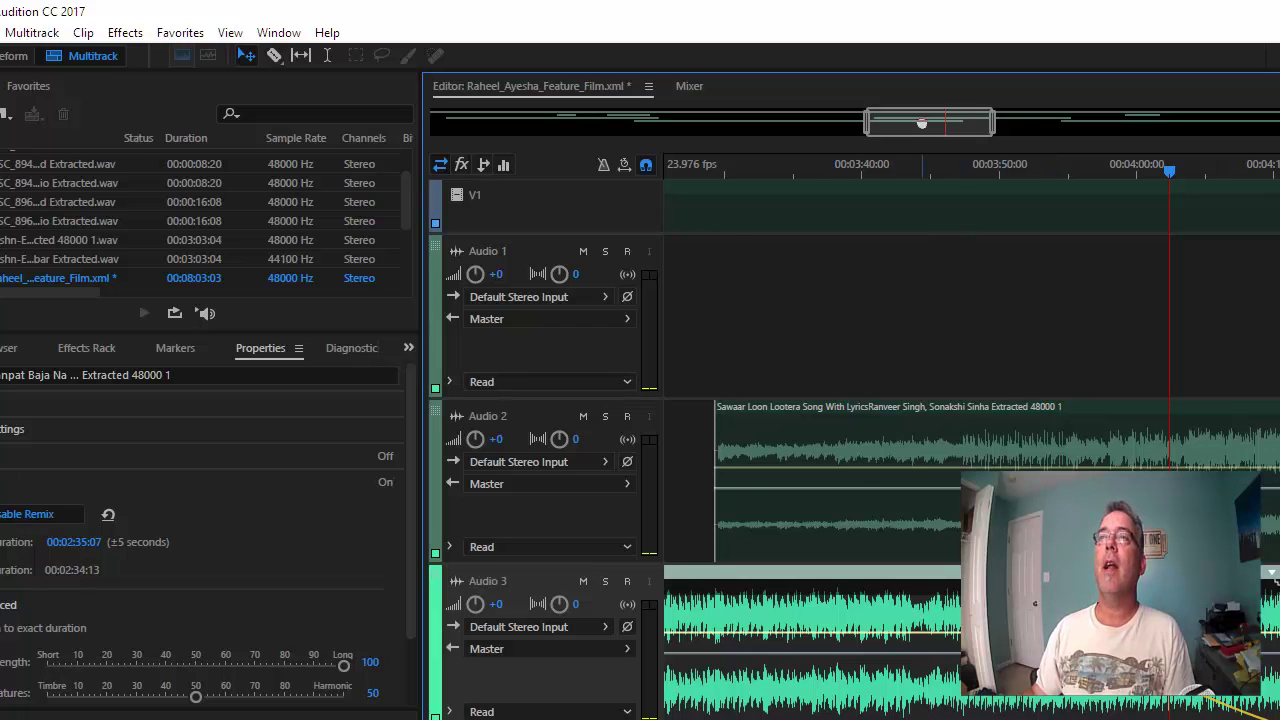
drag(967, 121, 1100, 133)
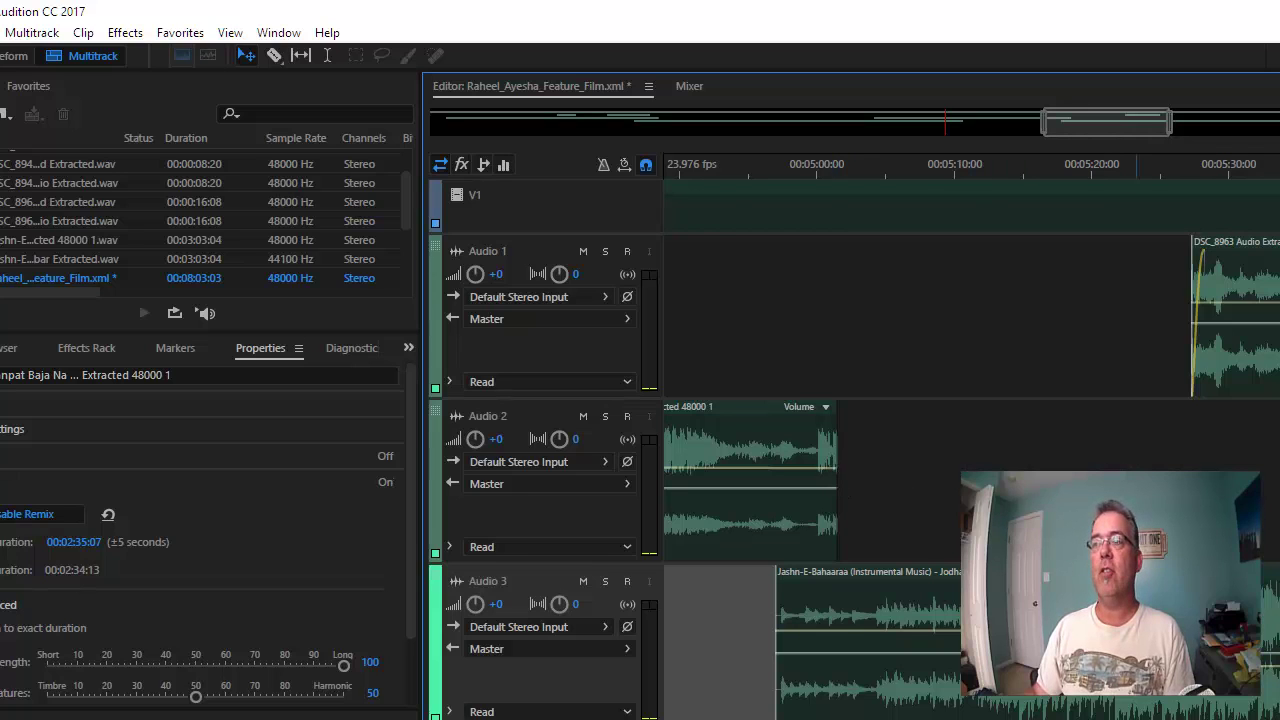
Enable Remix on the Sawaar Loon Lootera clip on Audio 2 and stretch it to about 1:52
click(729, 463)
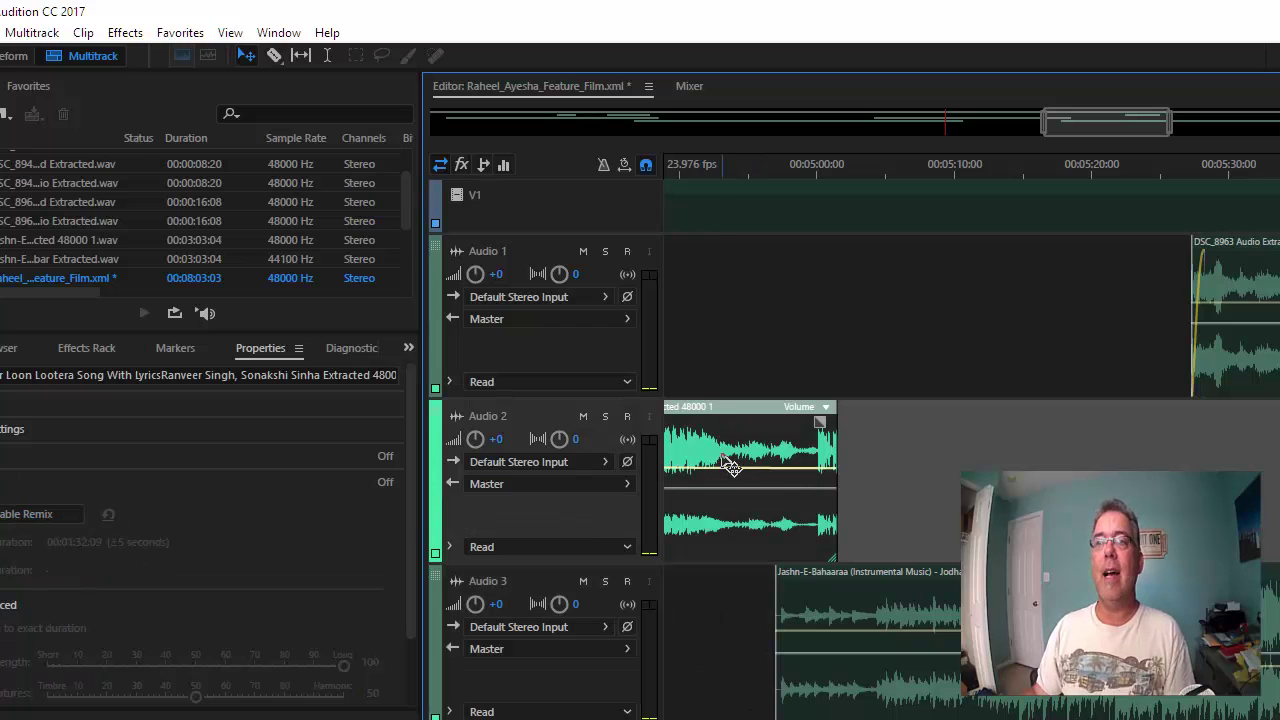
click(884, 650)
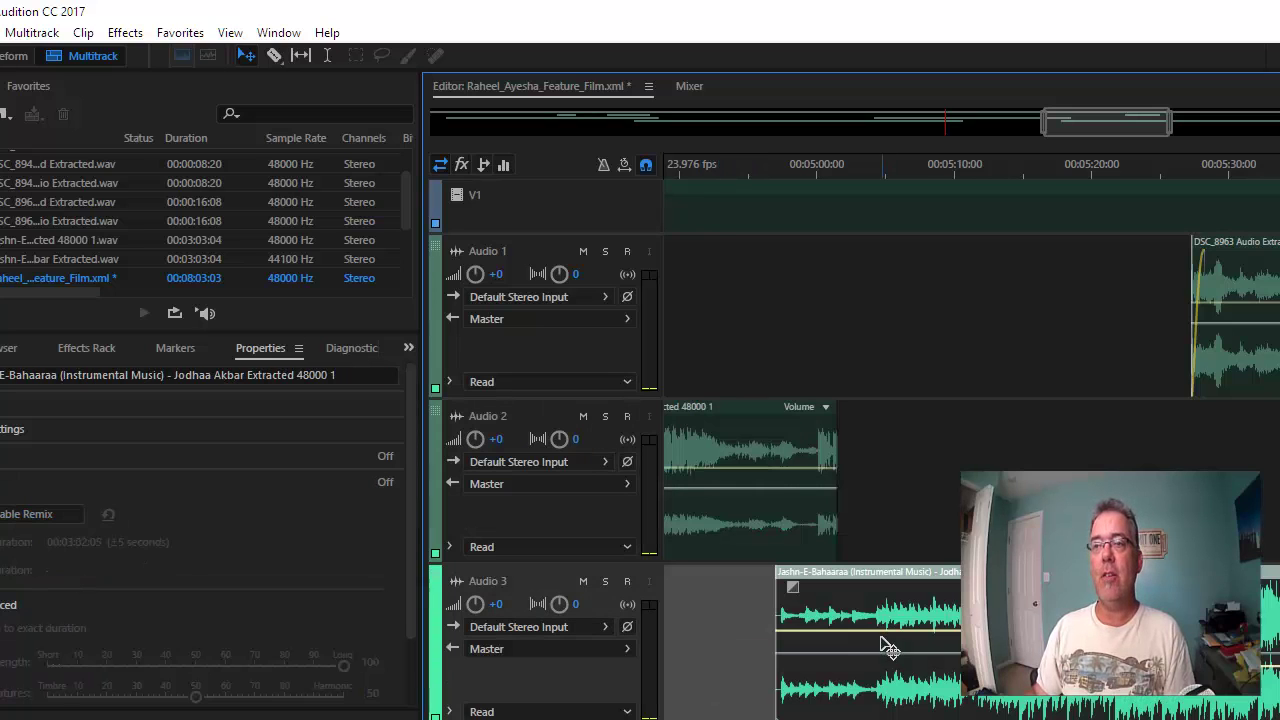
click(757, 461)
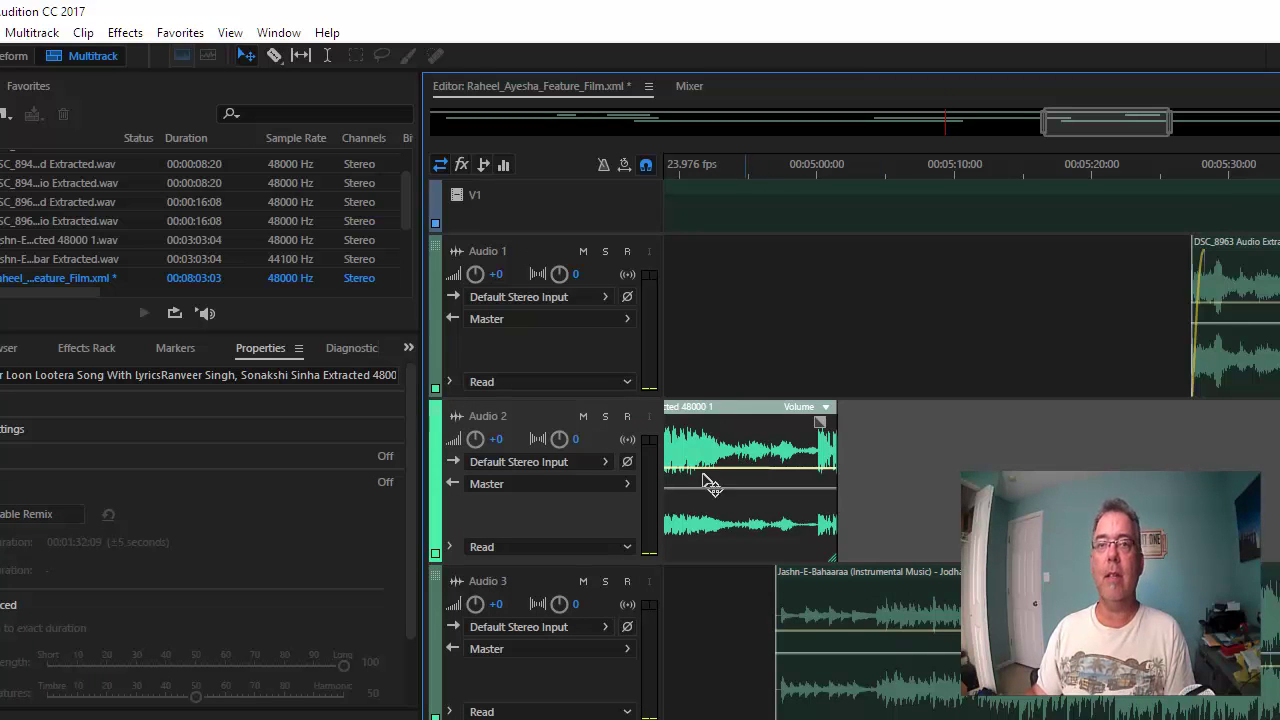
click(43, 517)
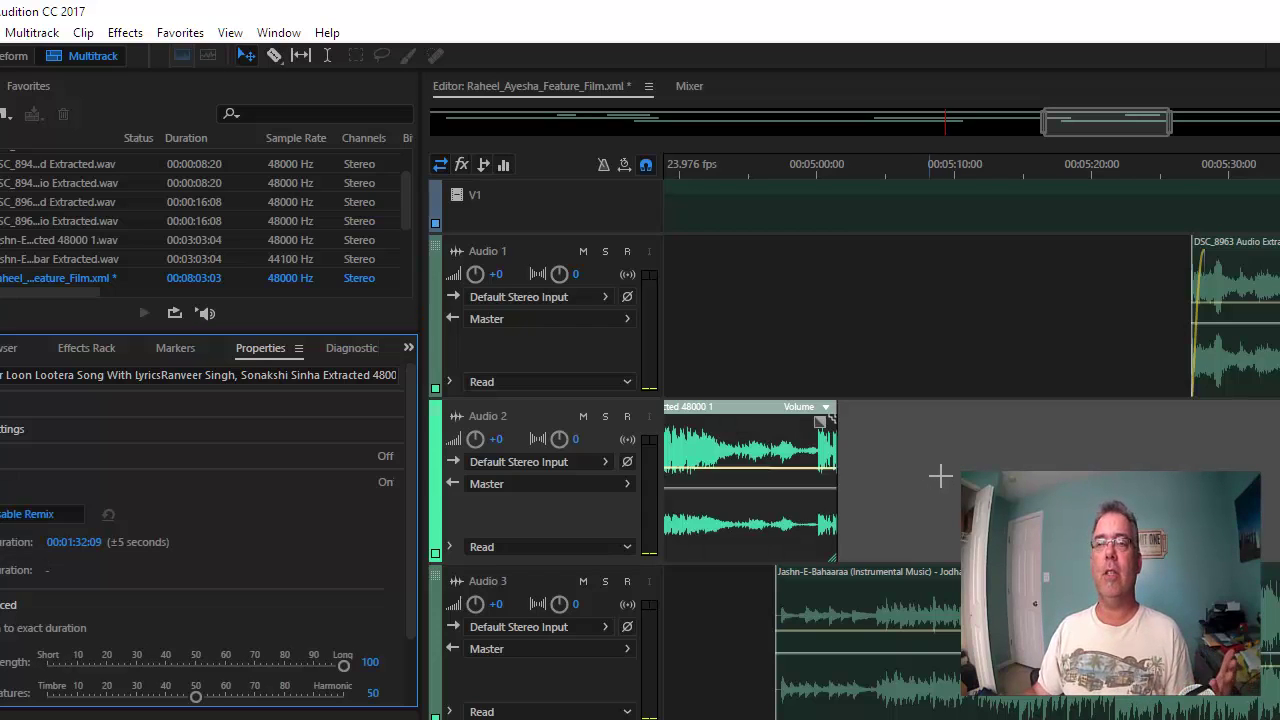
click(837, 425)
drag(835, 422, 1113, 437)
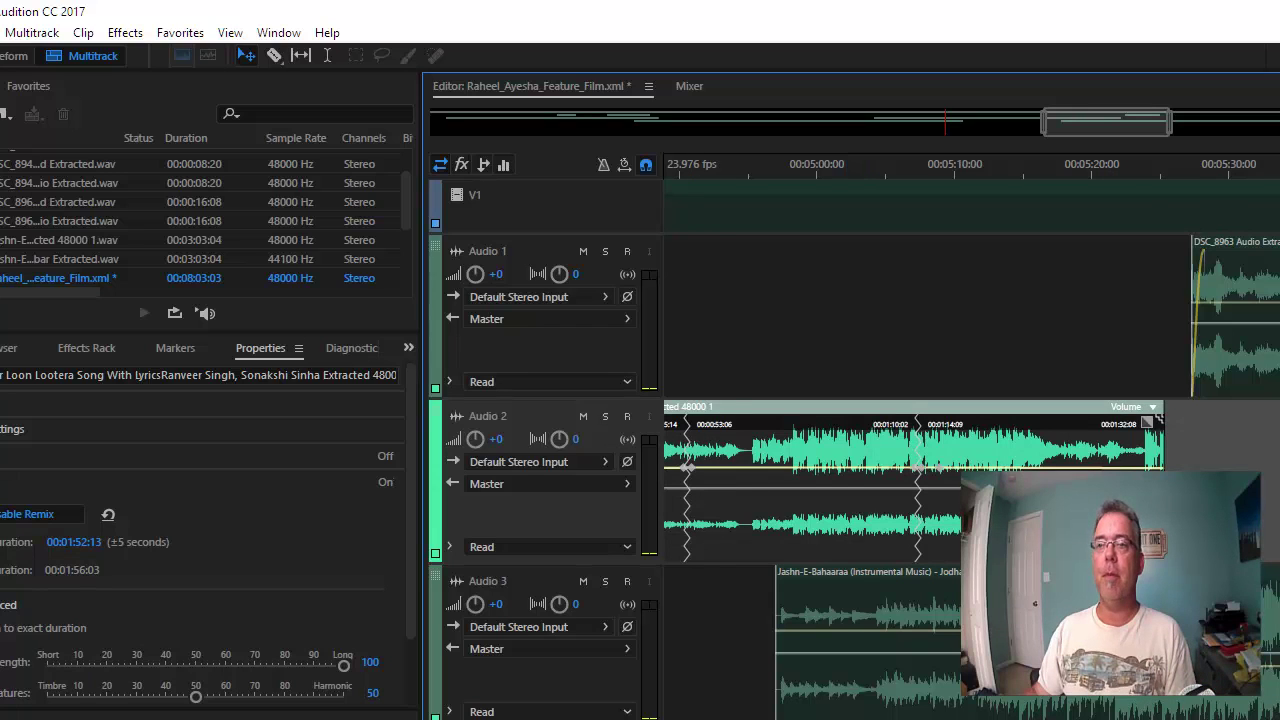
drag(1071, 123, 1054, 128)
click(723, 172)
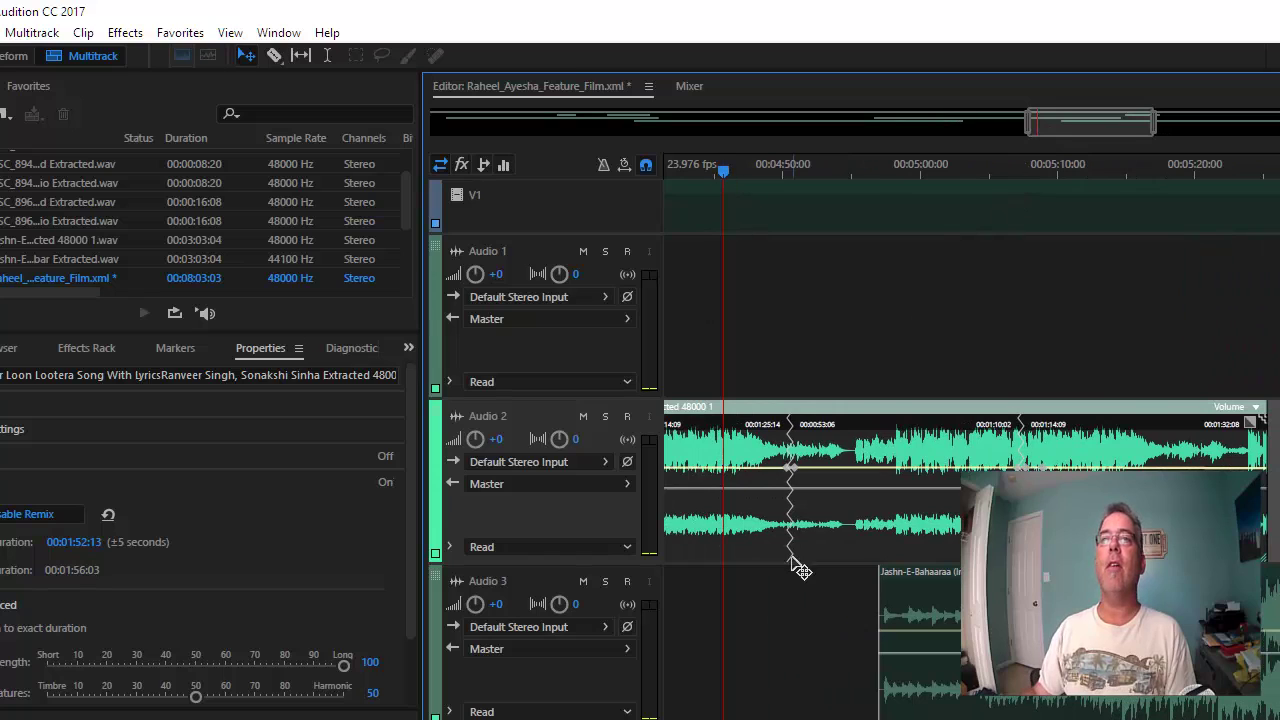
key(space)
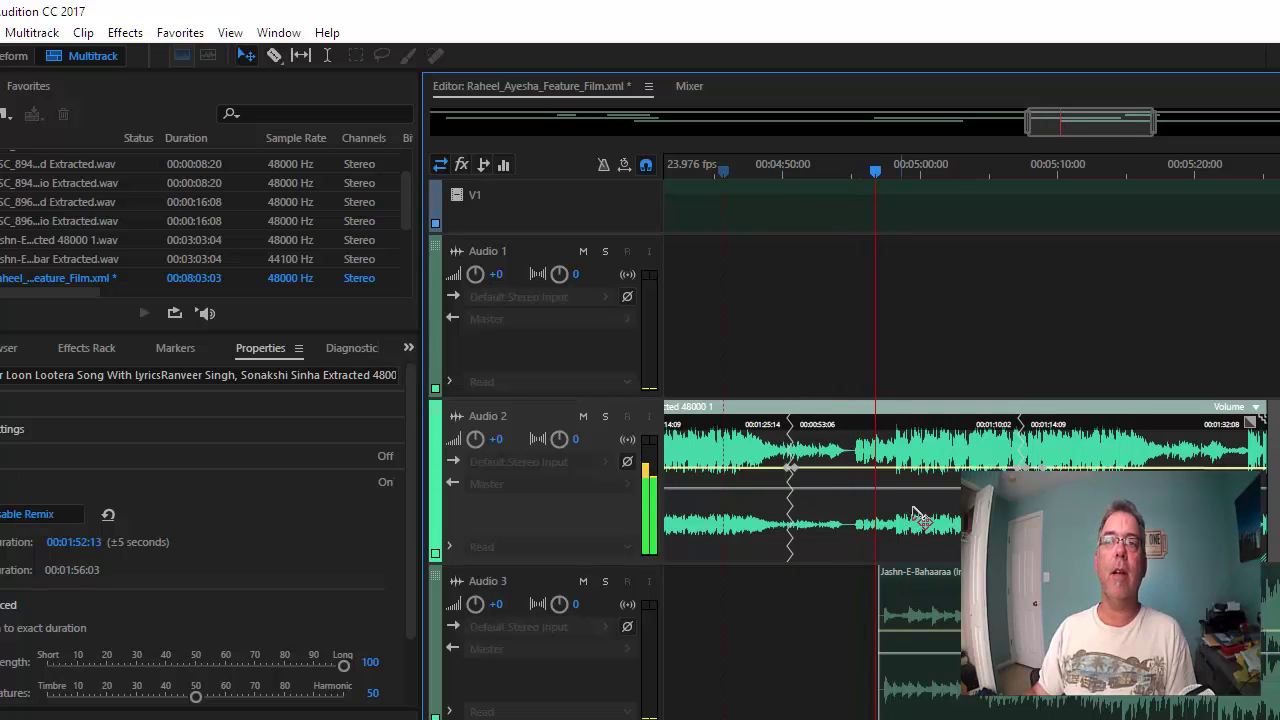
click(1008, 170)
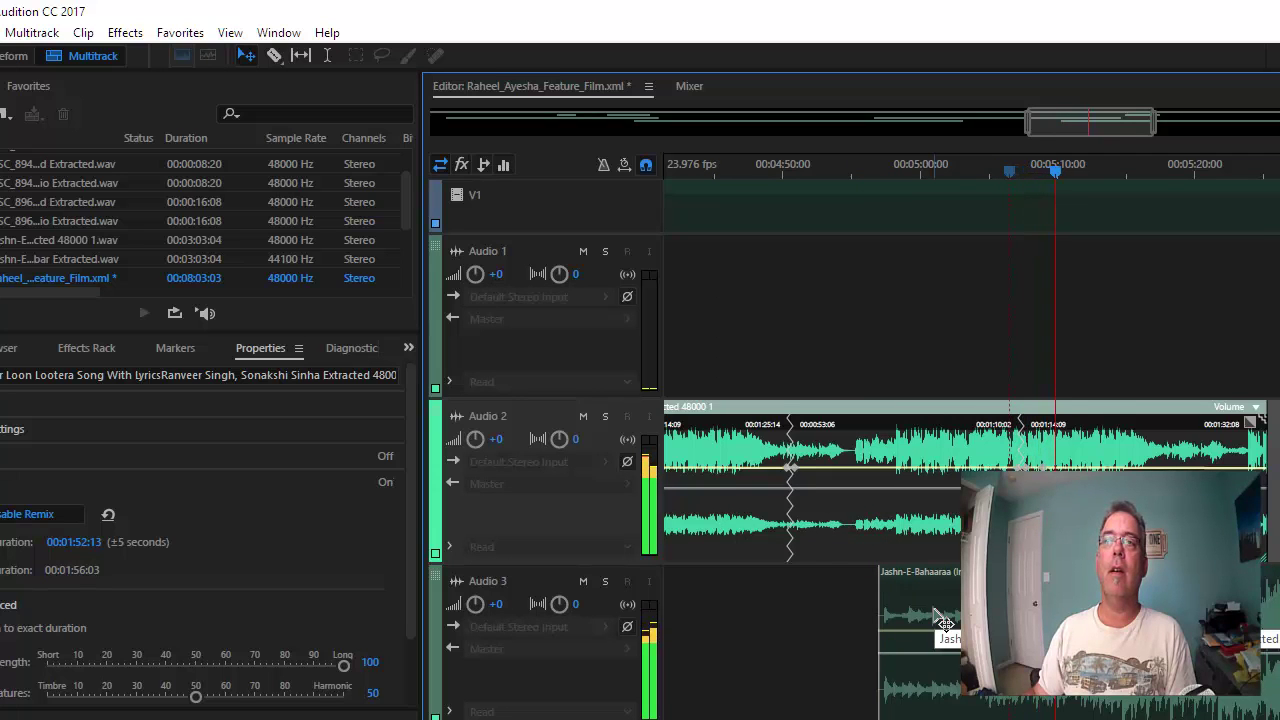
key(space)
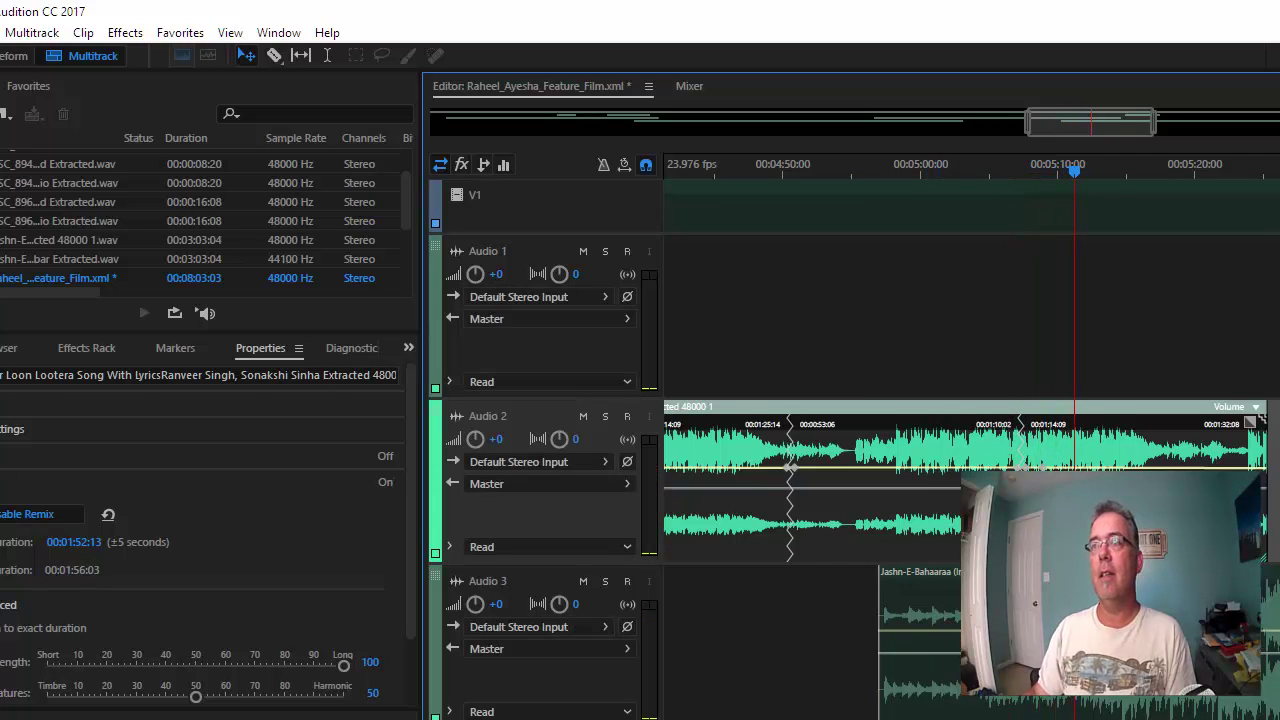
drag(1090, 123, 1134, 140)
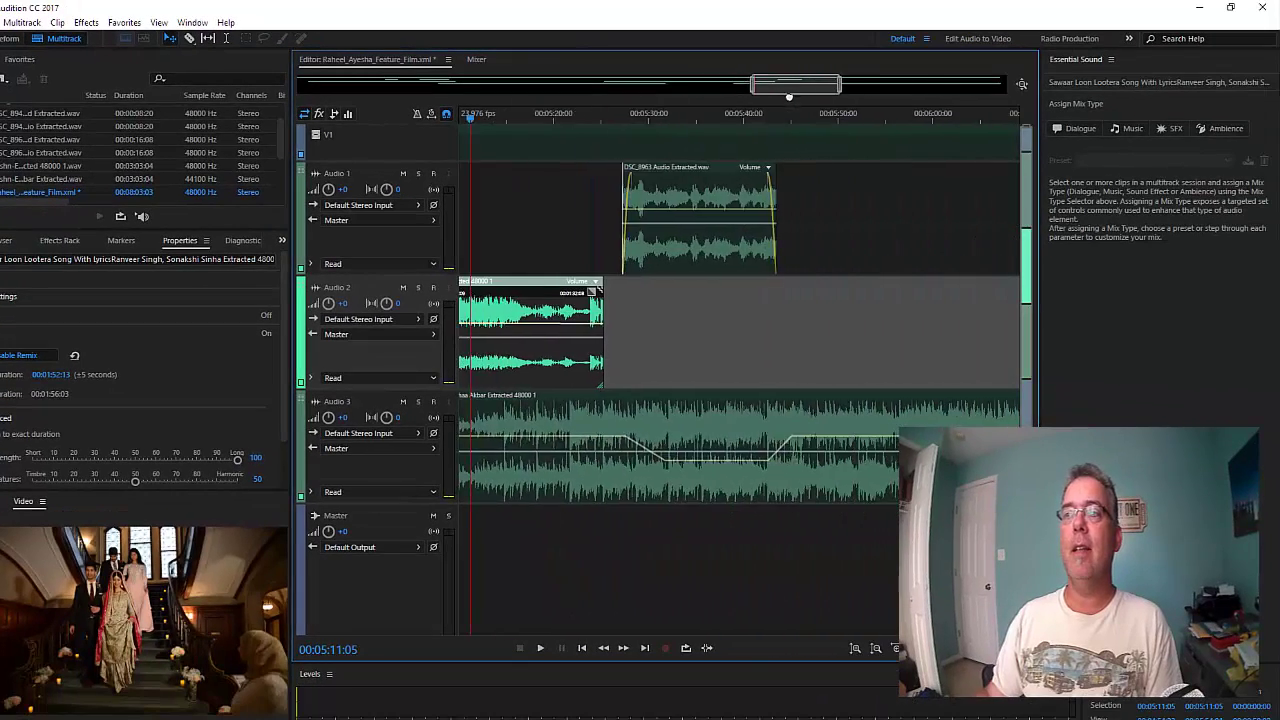
Split the Jashn-E-Bahaaraa clip on Audio 3 with the Razor tool at 00:07:45:16
drag(789, 97, 858, 147)
click(889, 460)
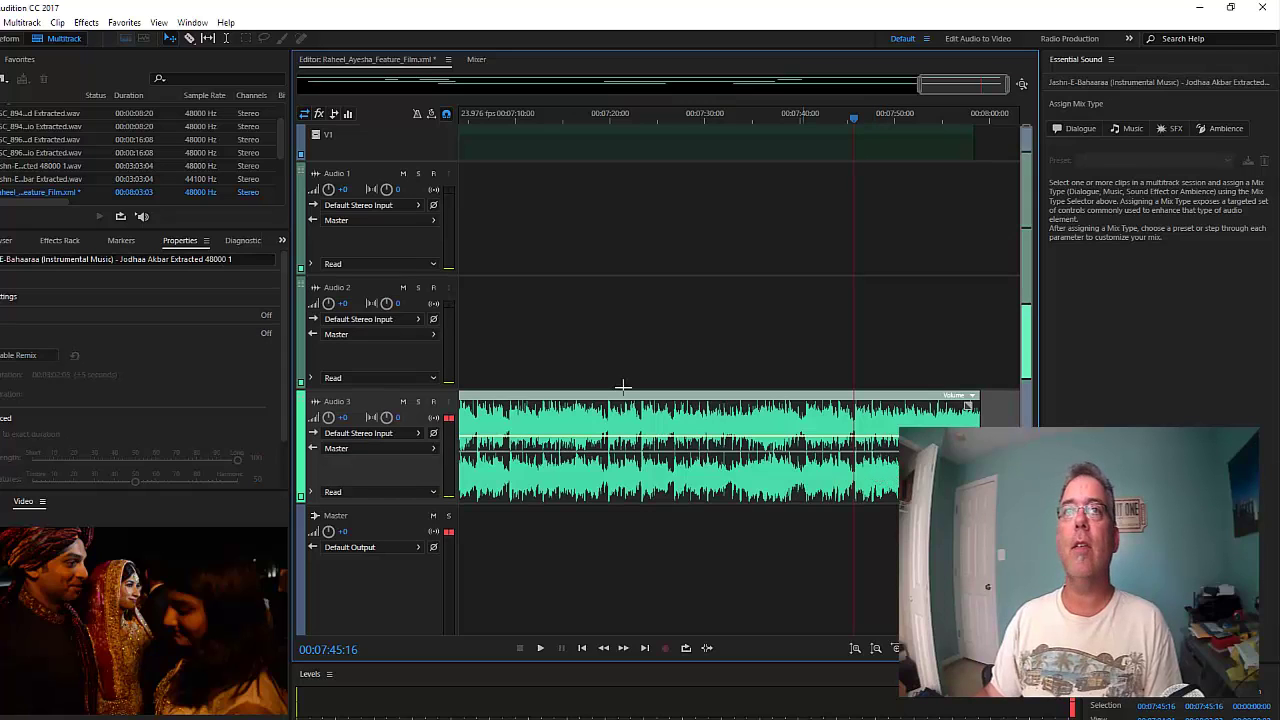
click(860, 445)
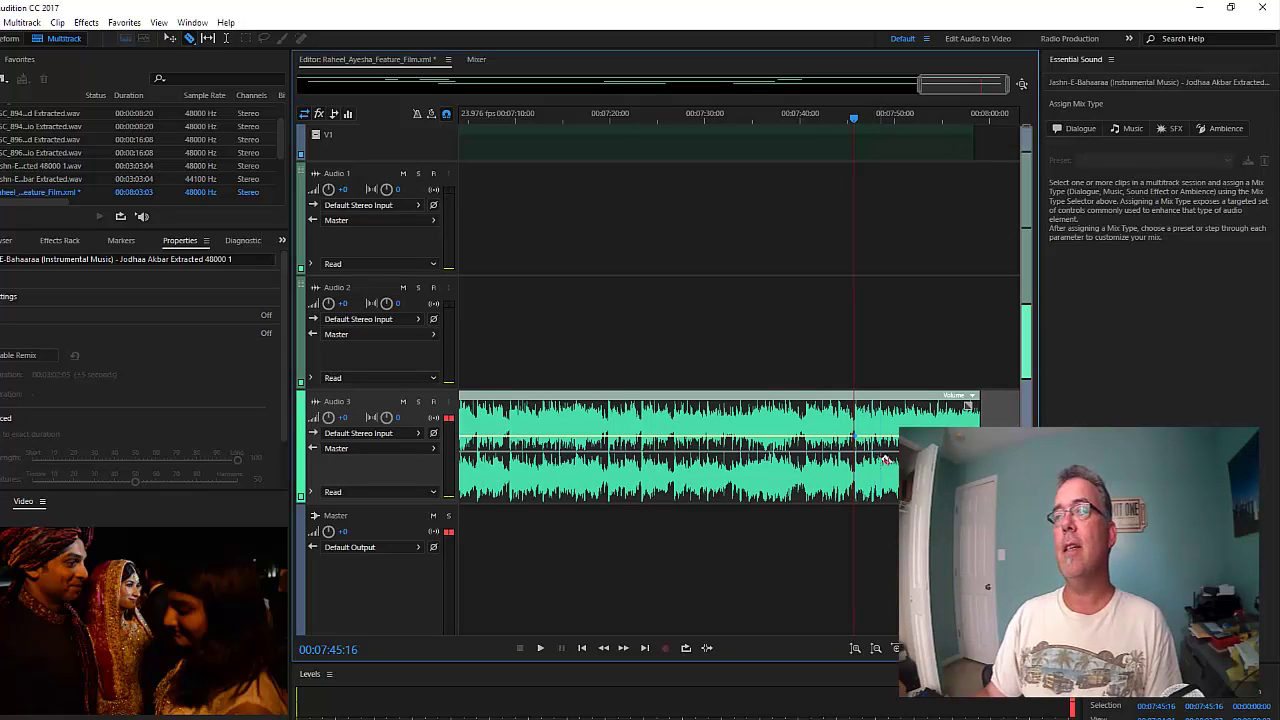
click(858, 421)
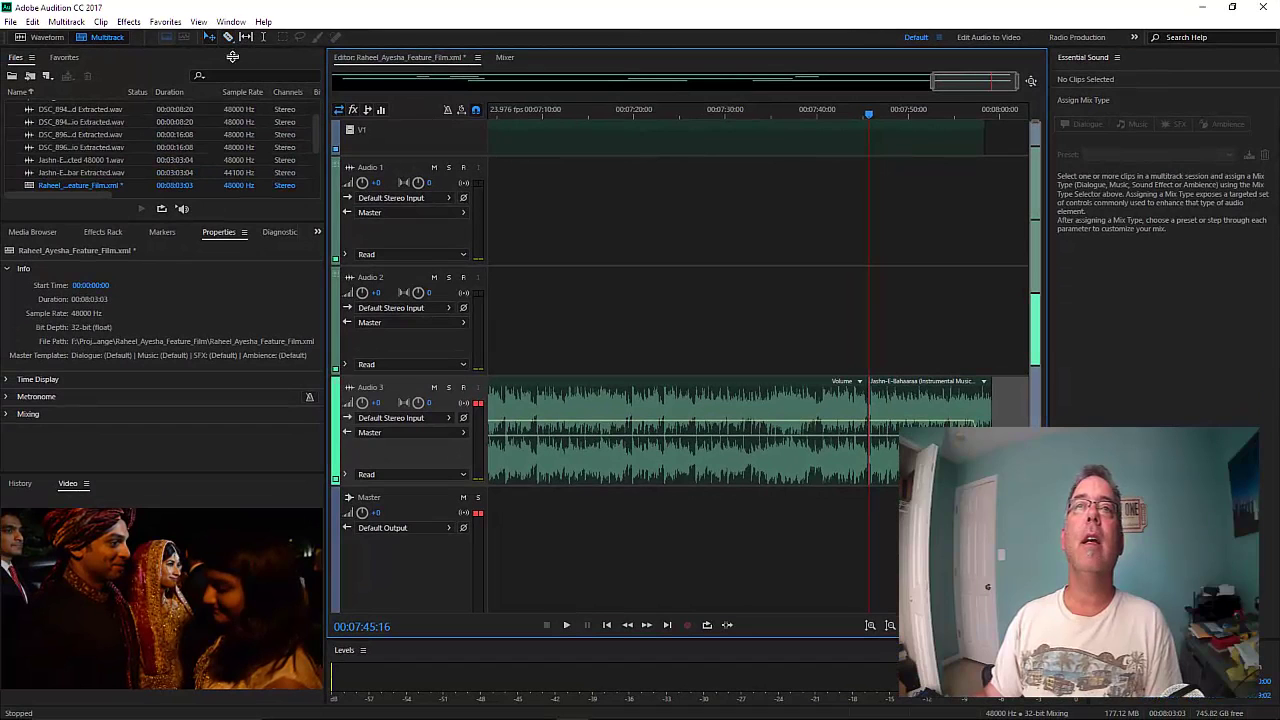
Select the trailing Jashn-E-Bahaaraa piece after the split and enable Remix on it
click(905, 397)
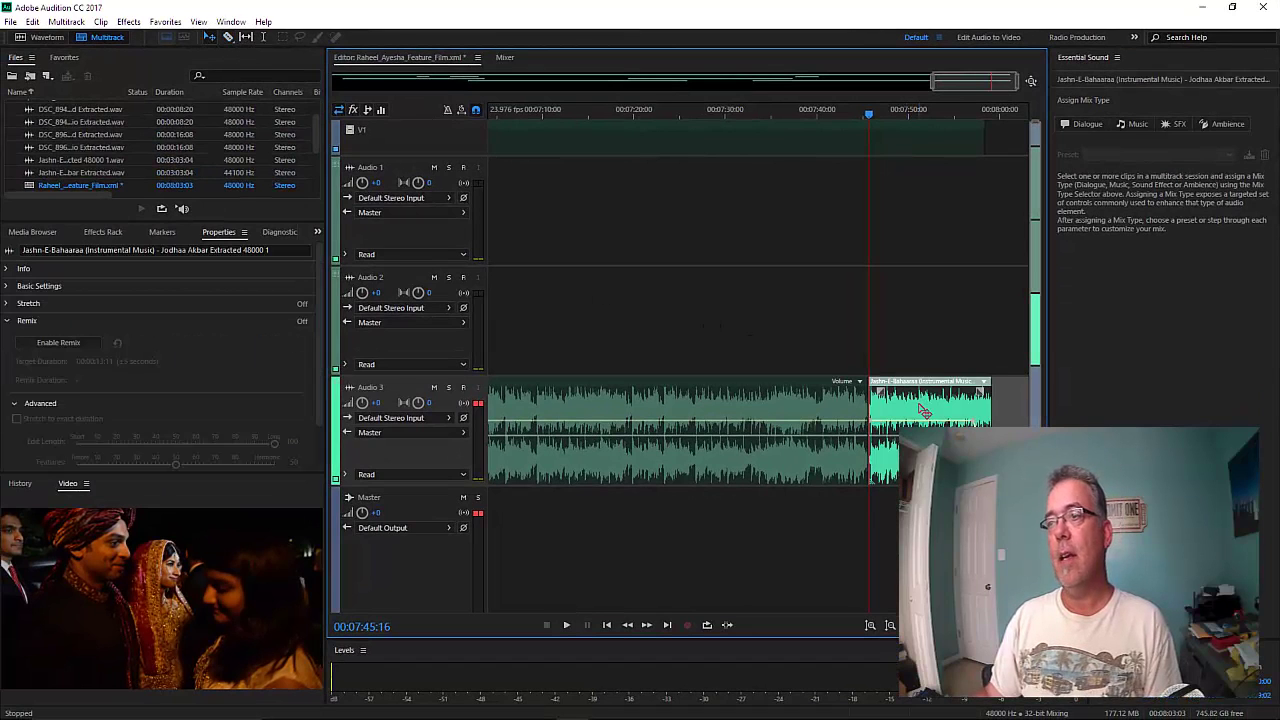
click(784, 418)
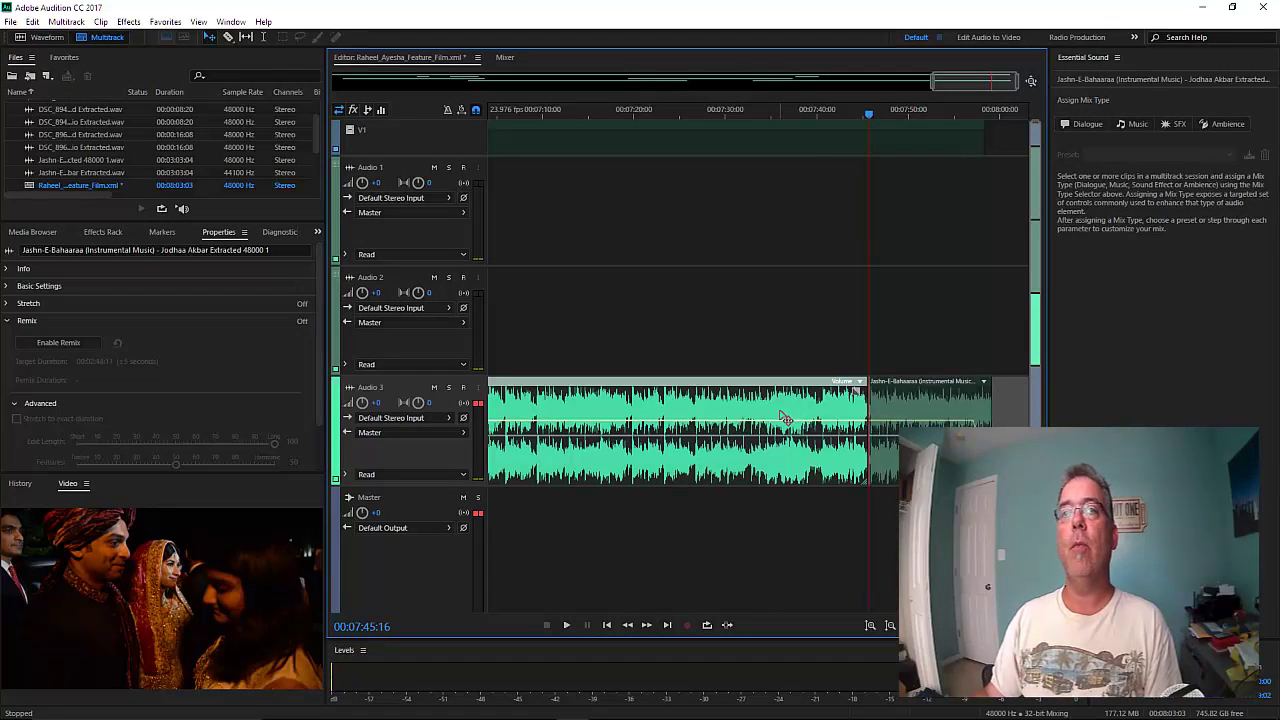
click(878, 398)
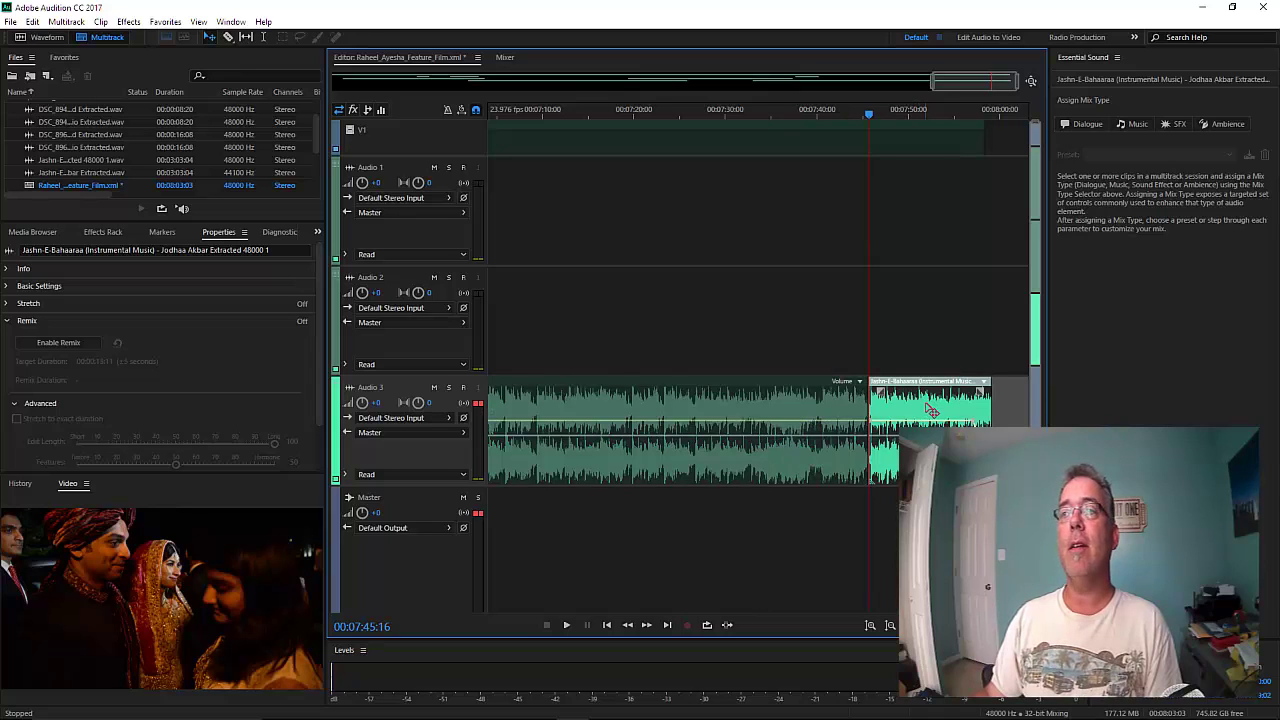
click(82, 344)
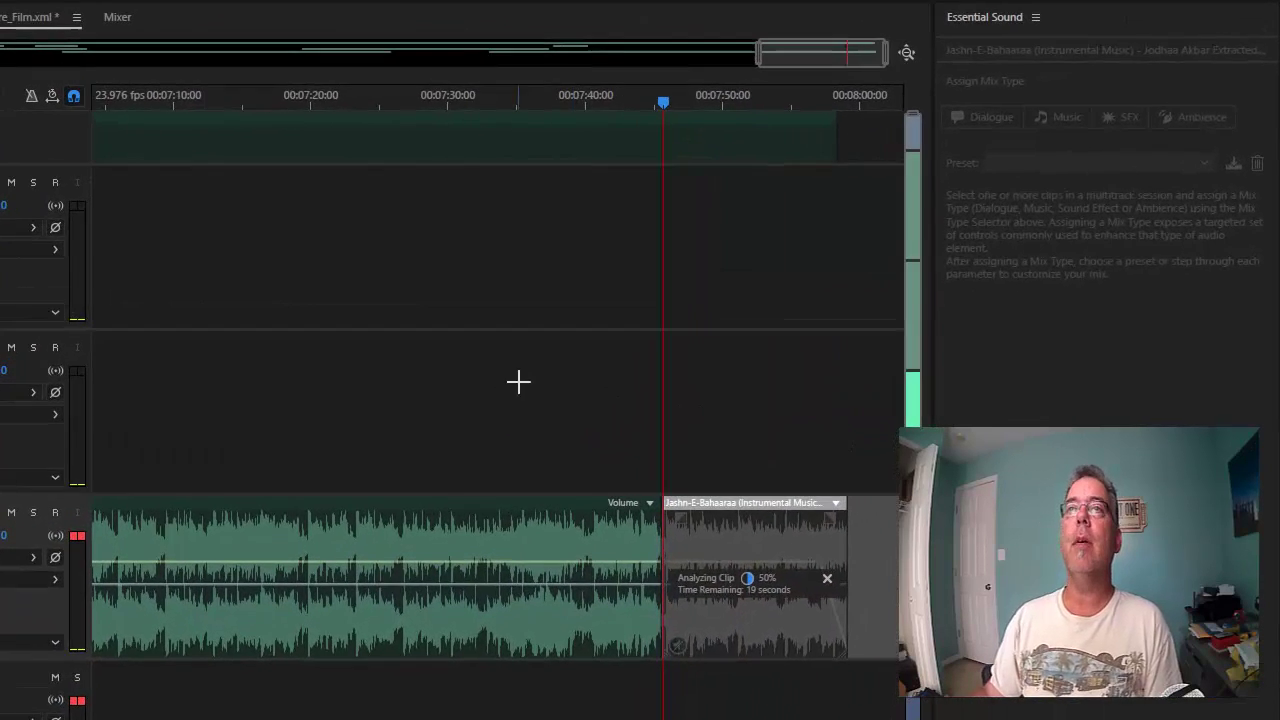
Drag the remixed ending piece's right edge outward so it runs just past 8:00
click(808, 60)
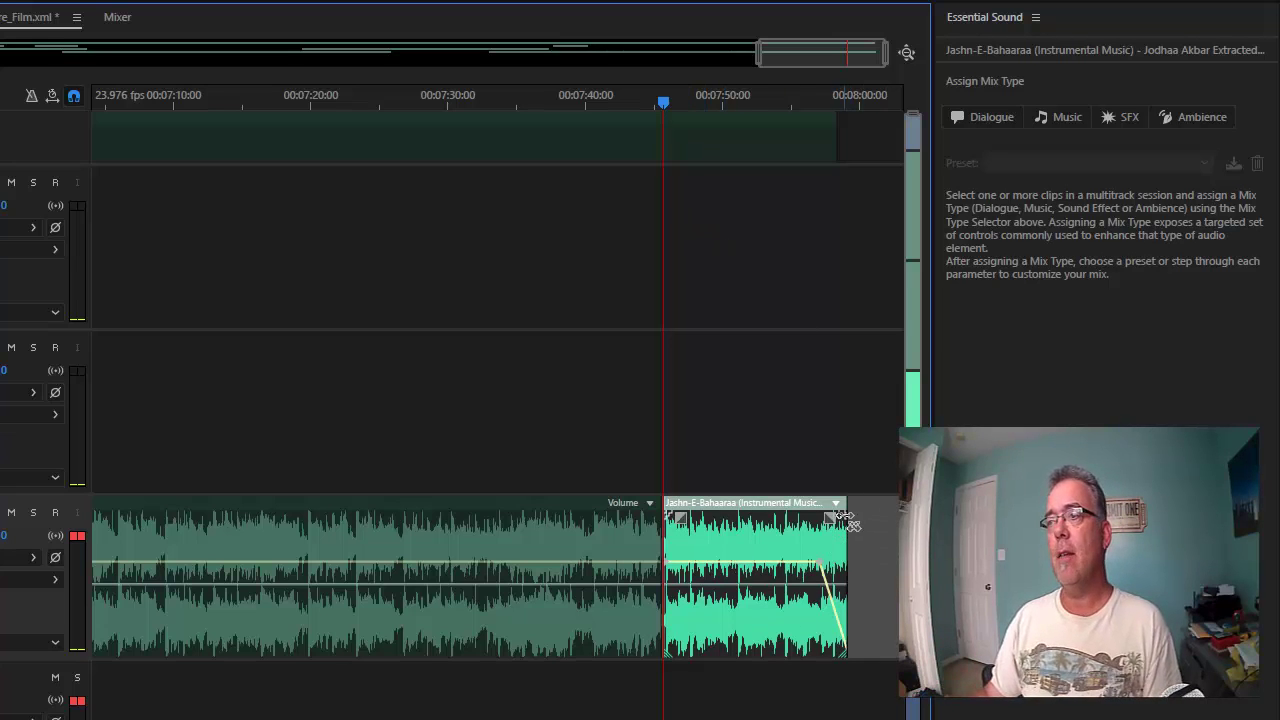
drag(843, 520, 889, 517)
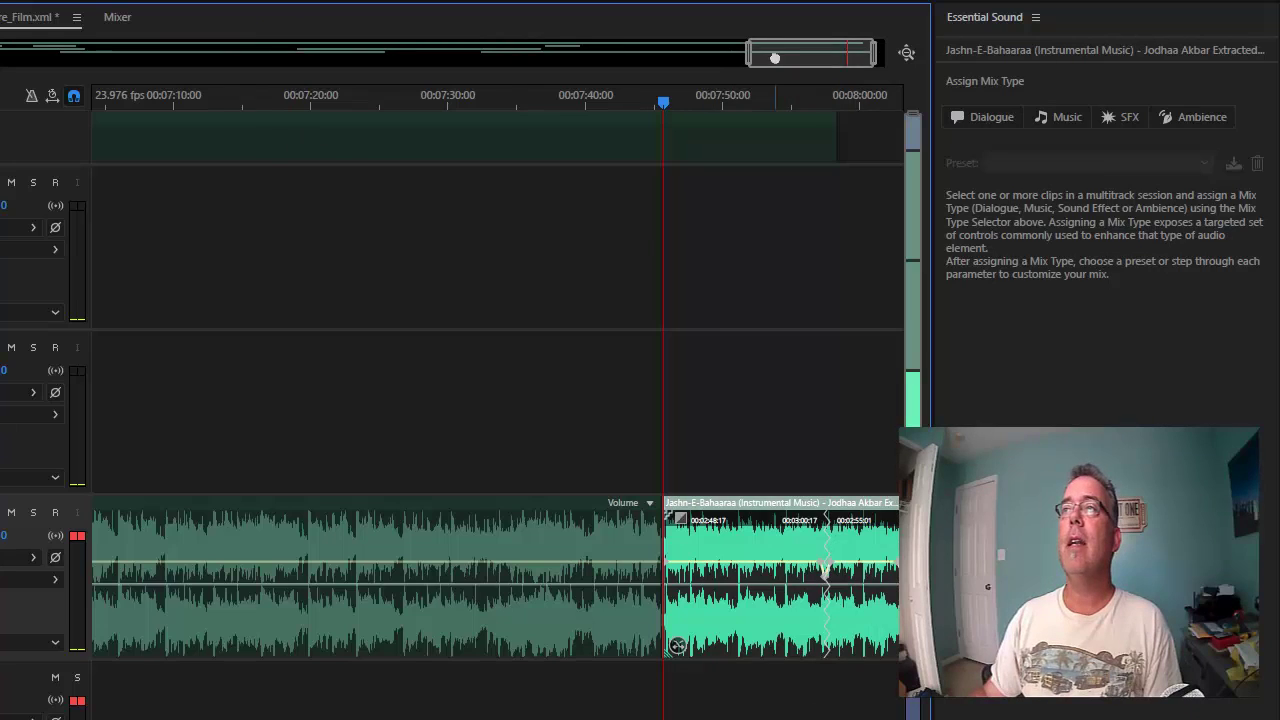
drag(770, 56, 782, 56)
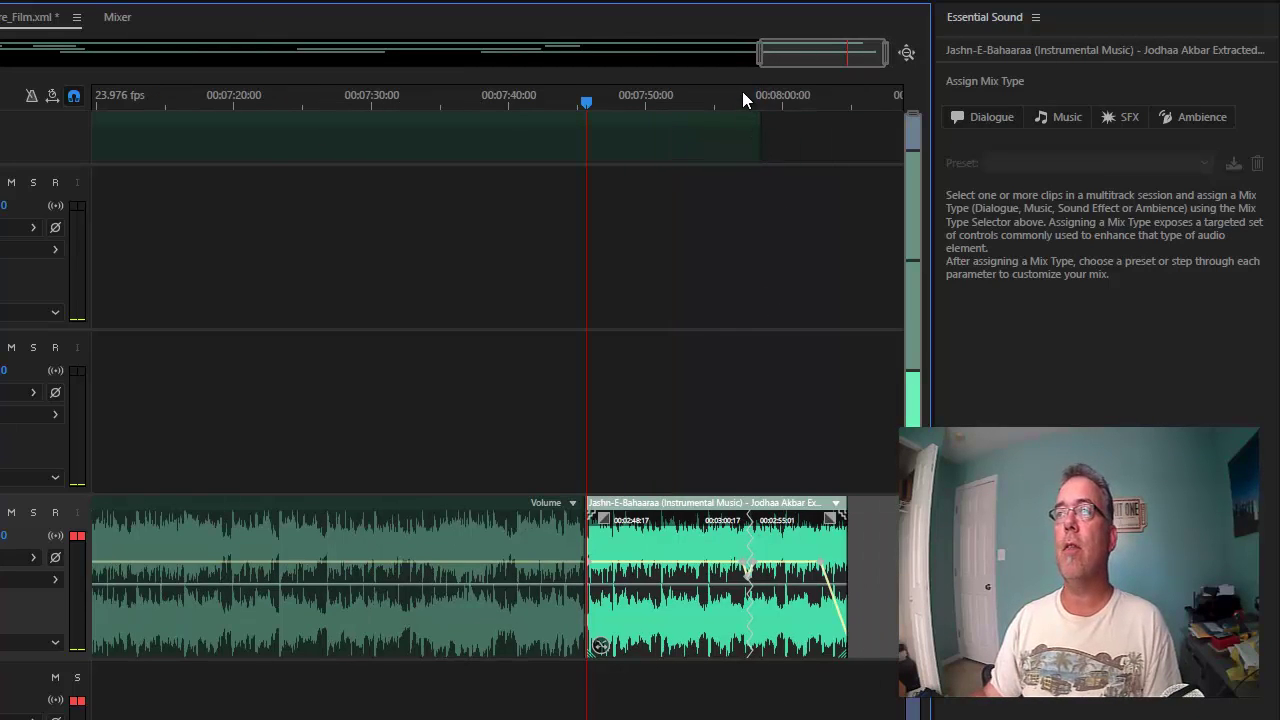
drag(733, 102, 795, 114)
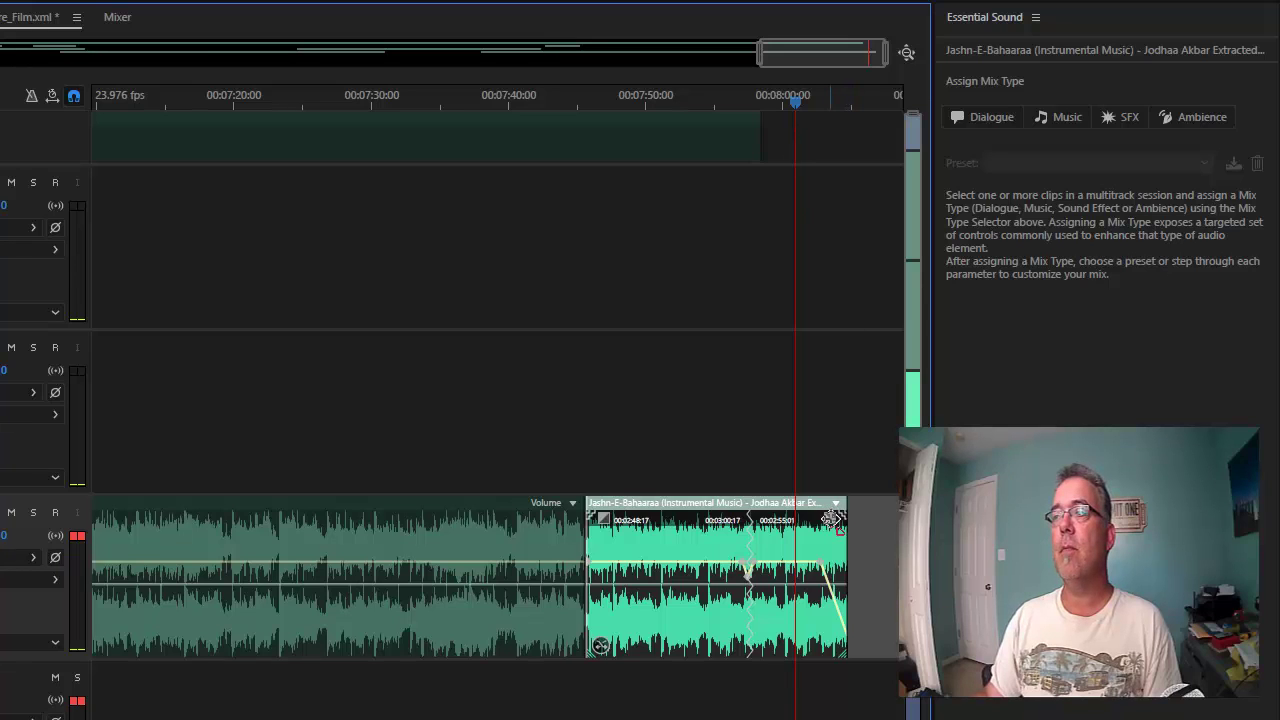
Move the fade-out start earlier and play the ending to hear the fade
drag(830, 518, 770, 562)
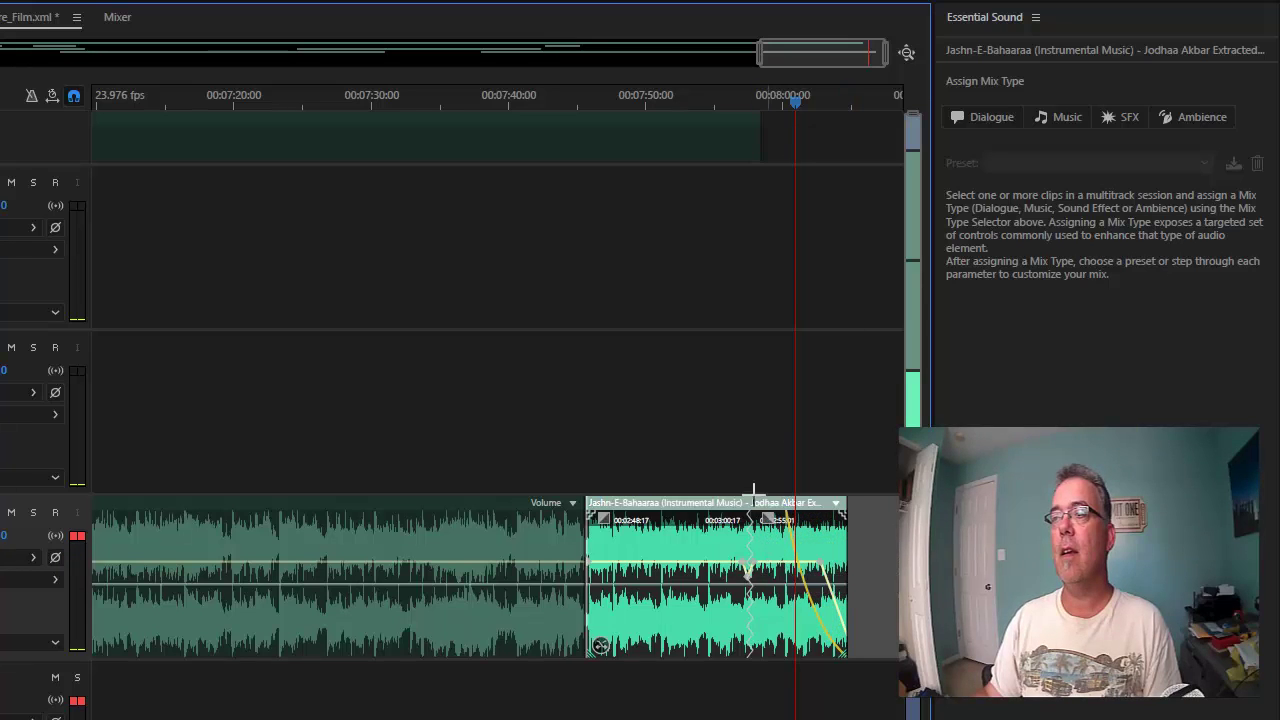
click(756, 100)
key(space)
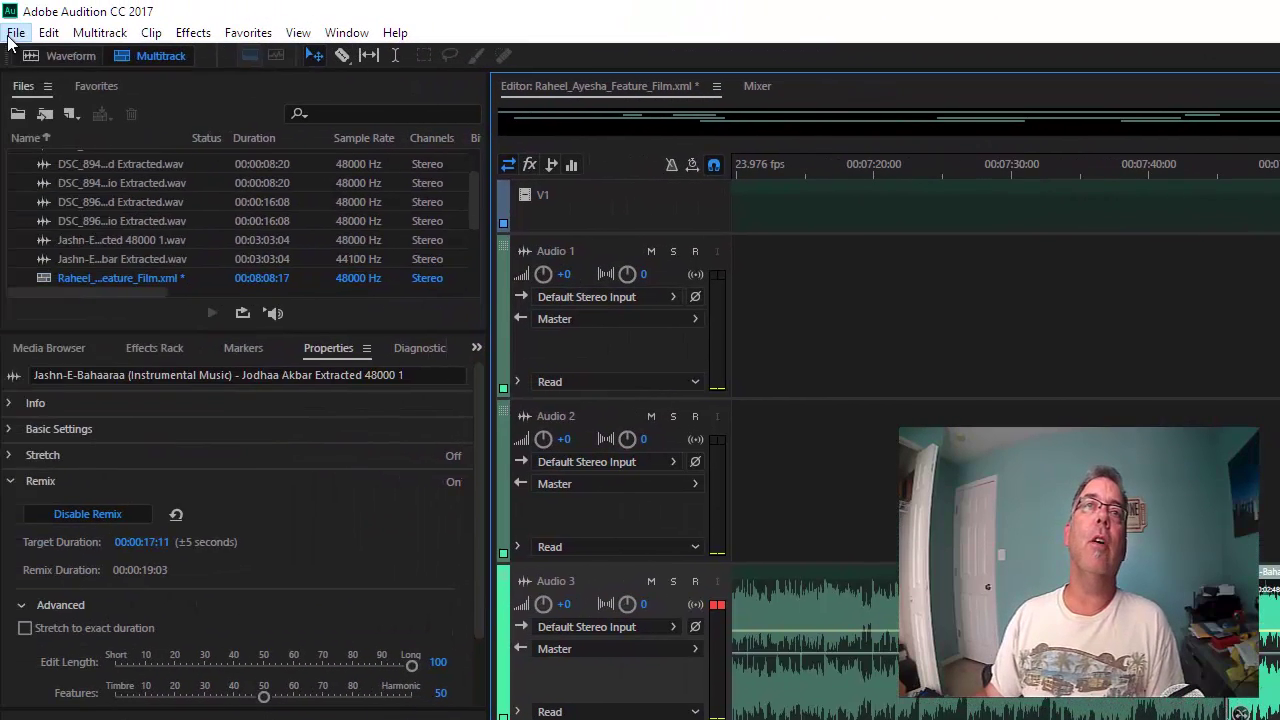
Open the Export to Adobe Premiere Pro dialog from the File > Export menu
click(16, 32)
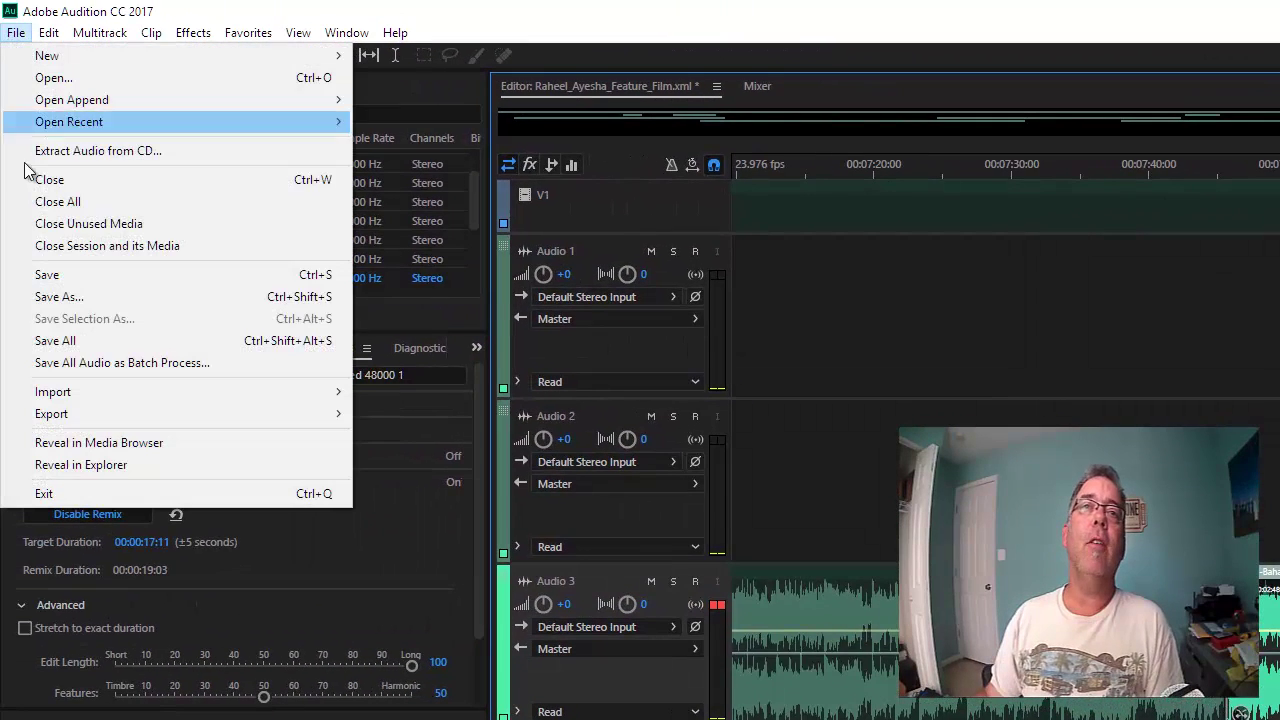
mouse_move(104, 420)
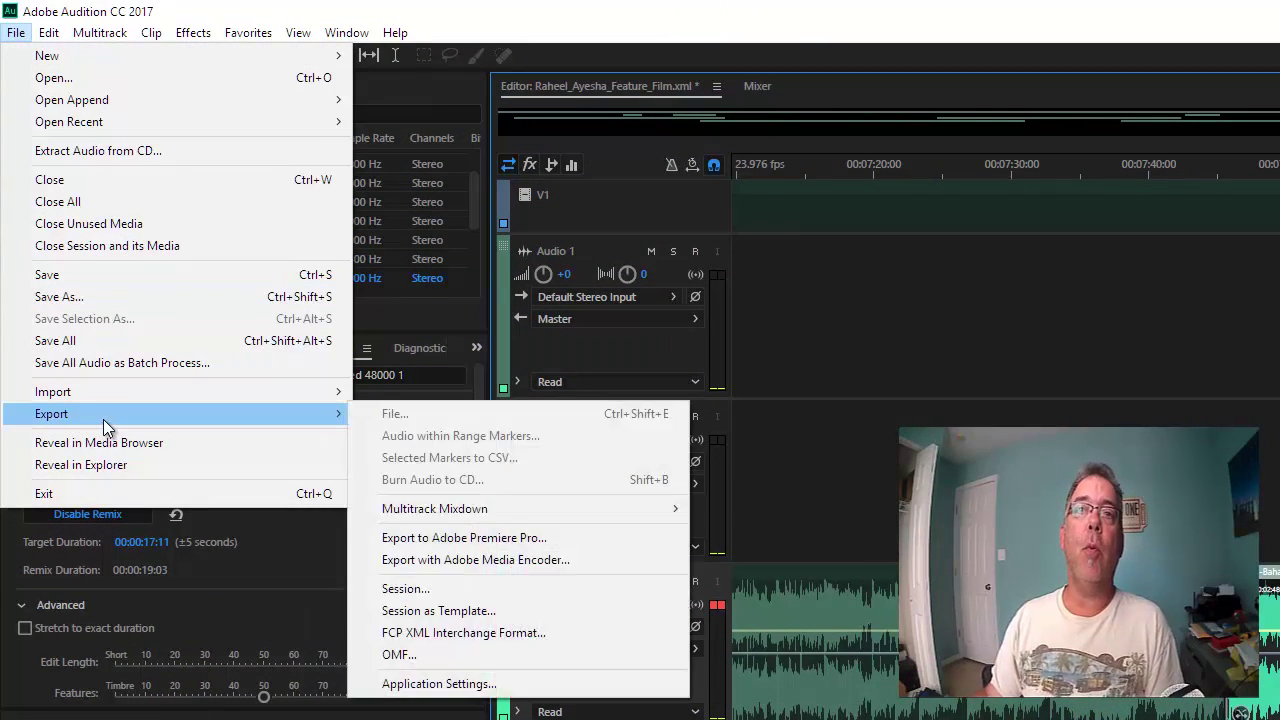
click(463, 540)
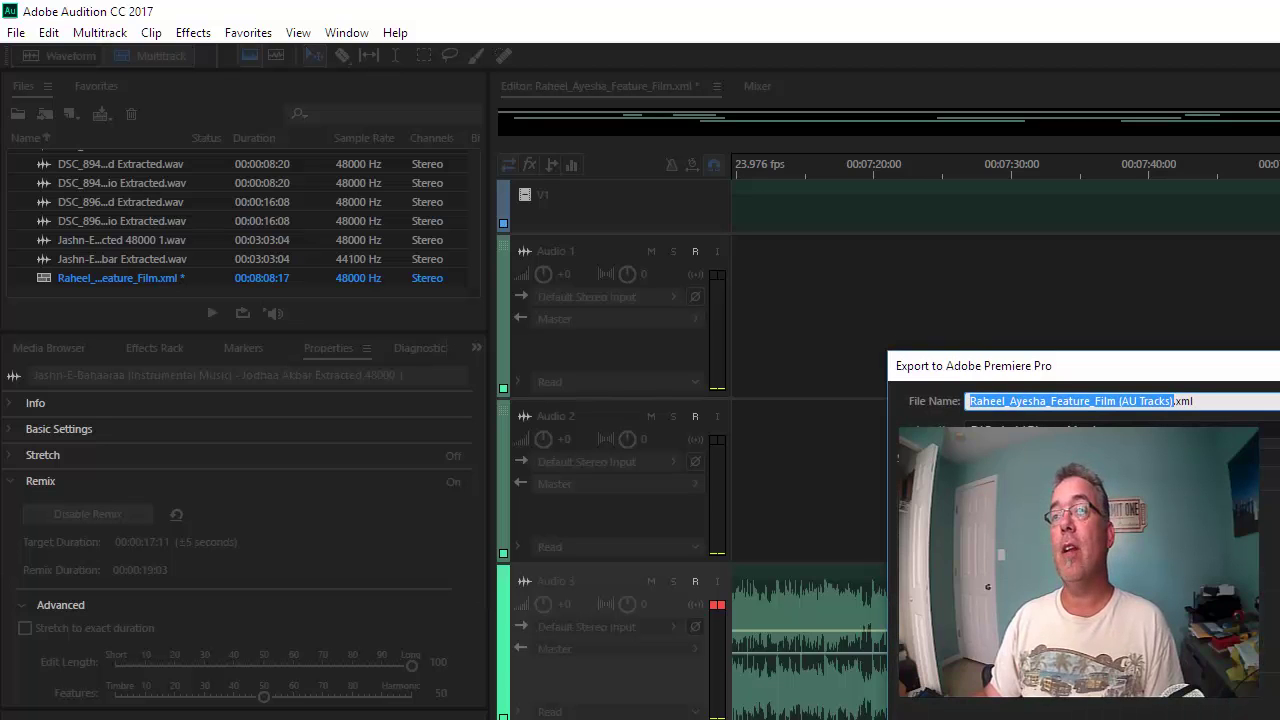
Set the Premiere export location to F:\Projects\Raheel_Ayesha on the Internal_Edit drive
click(1270, 430)
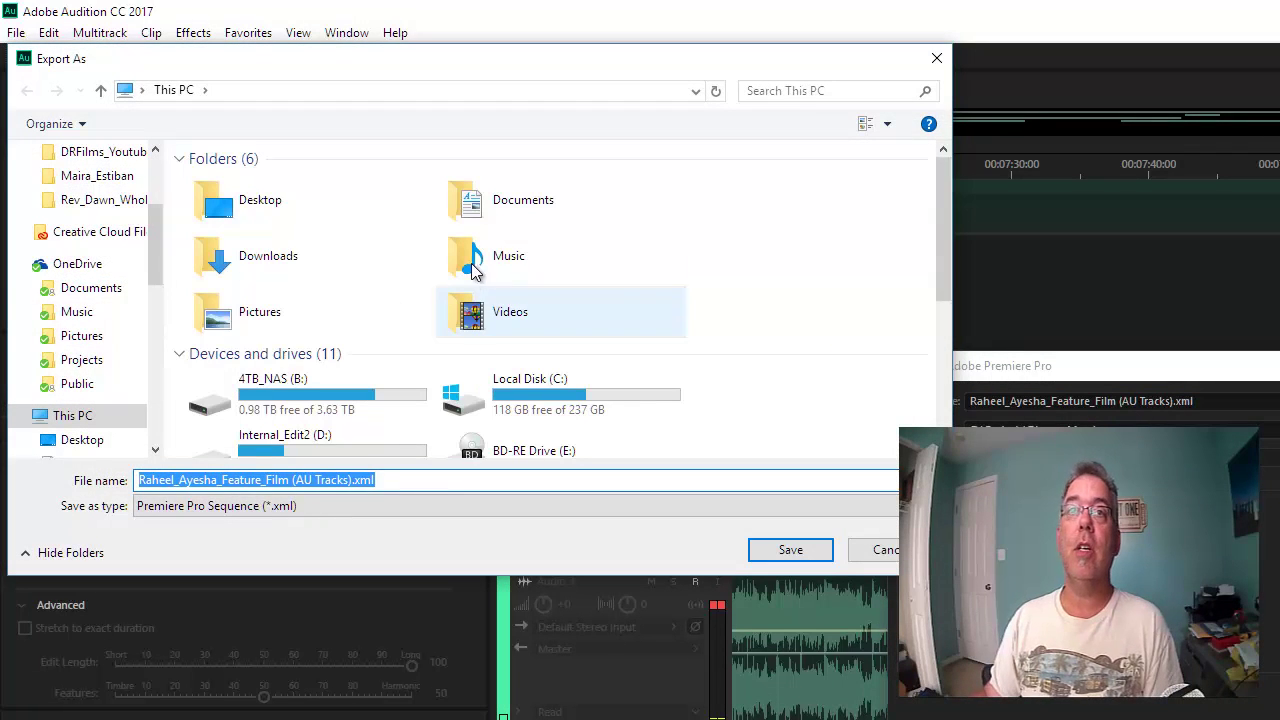
double_click(358, 448)
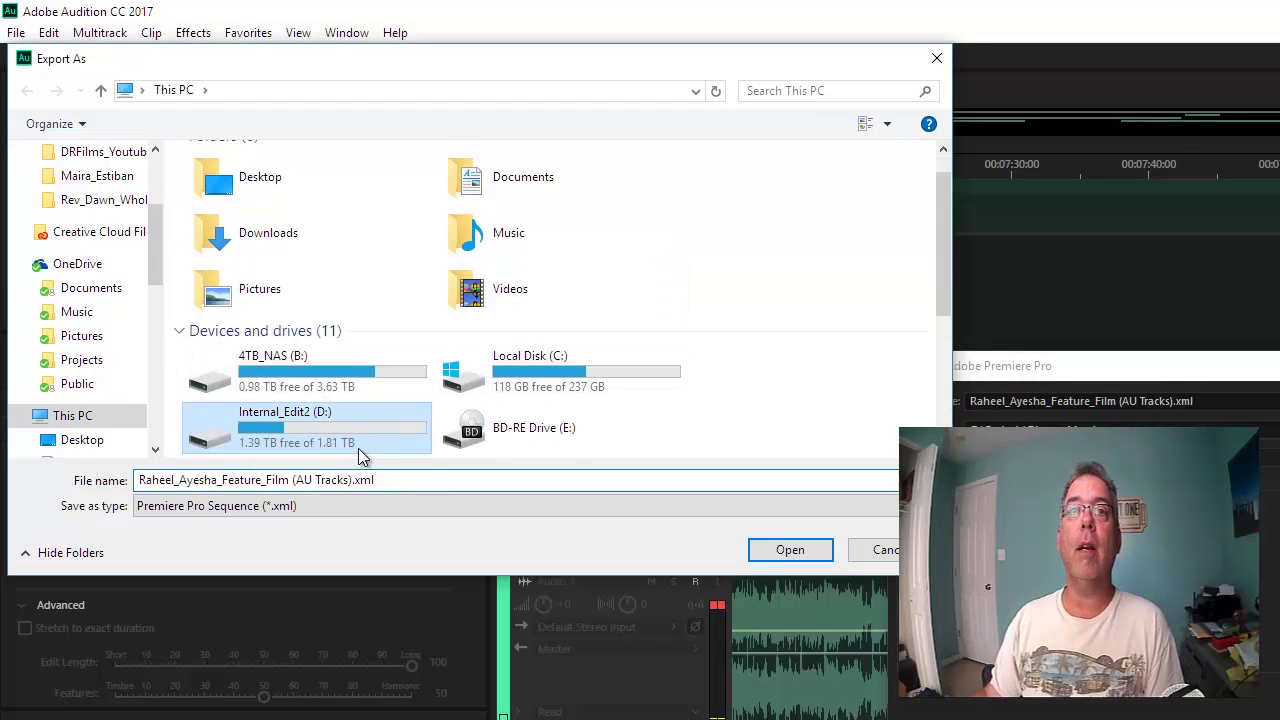
scroll(527, 373, down, 5)
scroll(480, 330, up, 5)
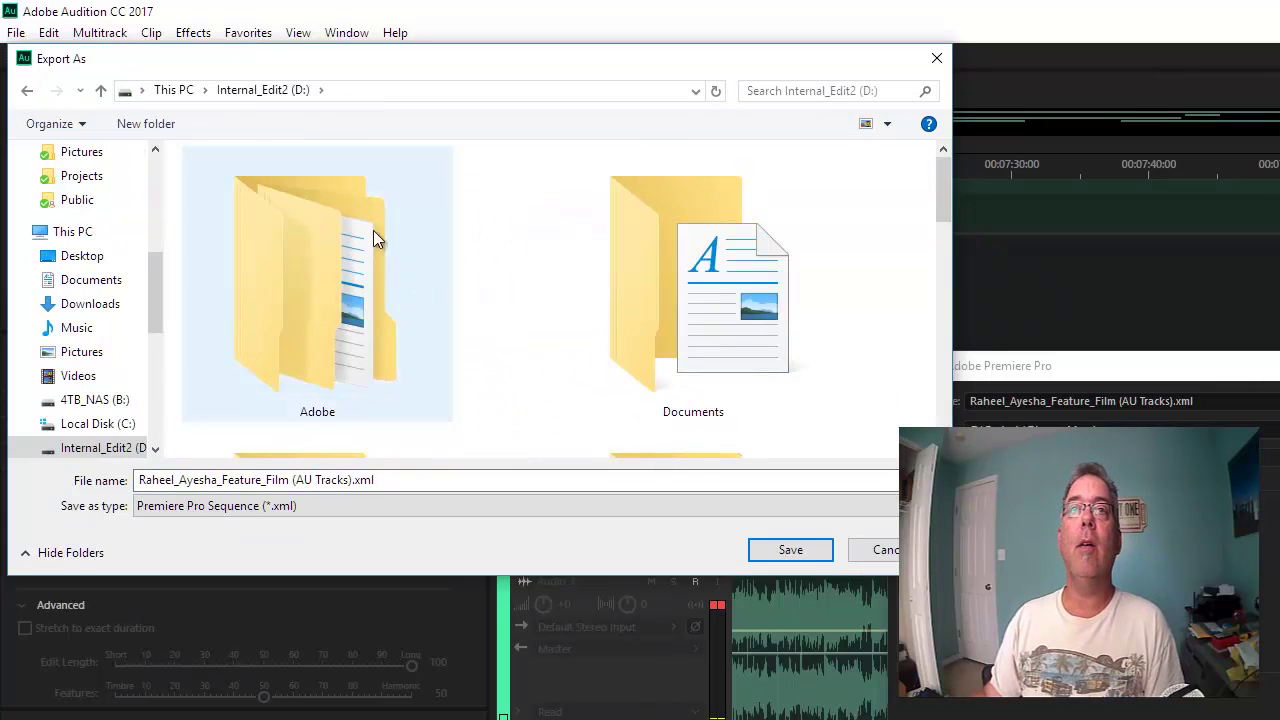
click(174, 90)
scroll(500, 368, down, 3)
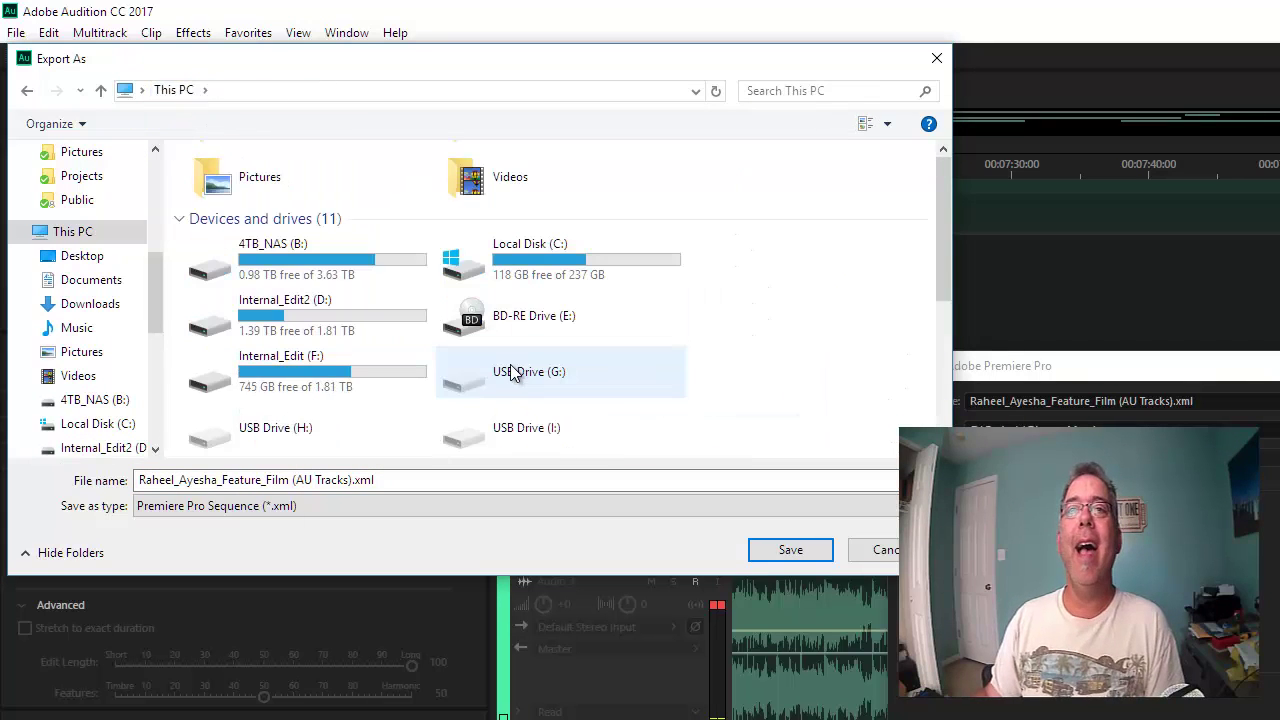
click(316, 373)
double_click(316, 373)
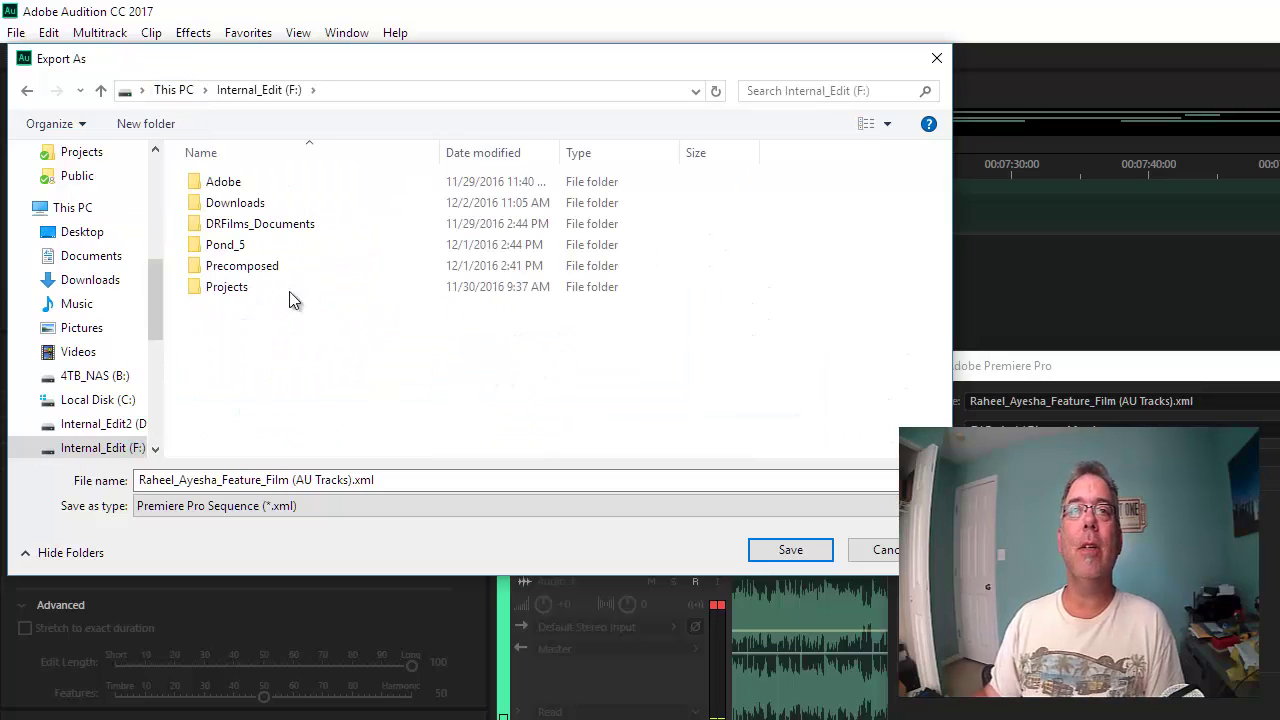
click(234, 289)
double_click(234, 289)
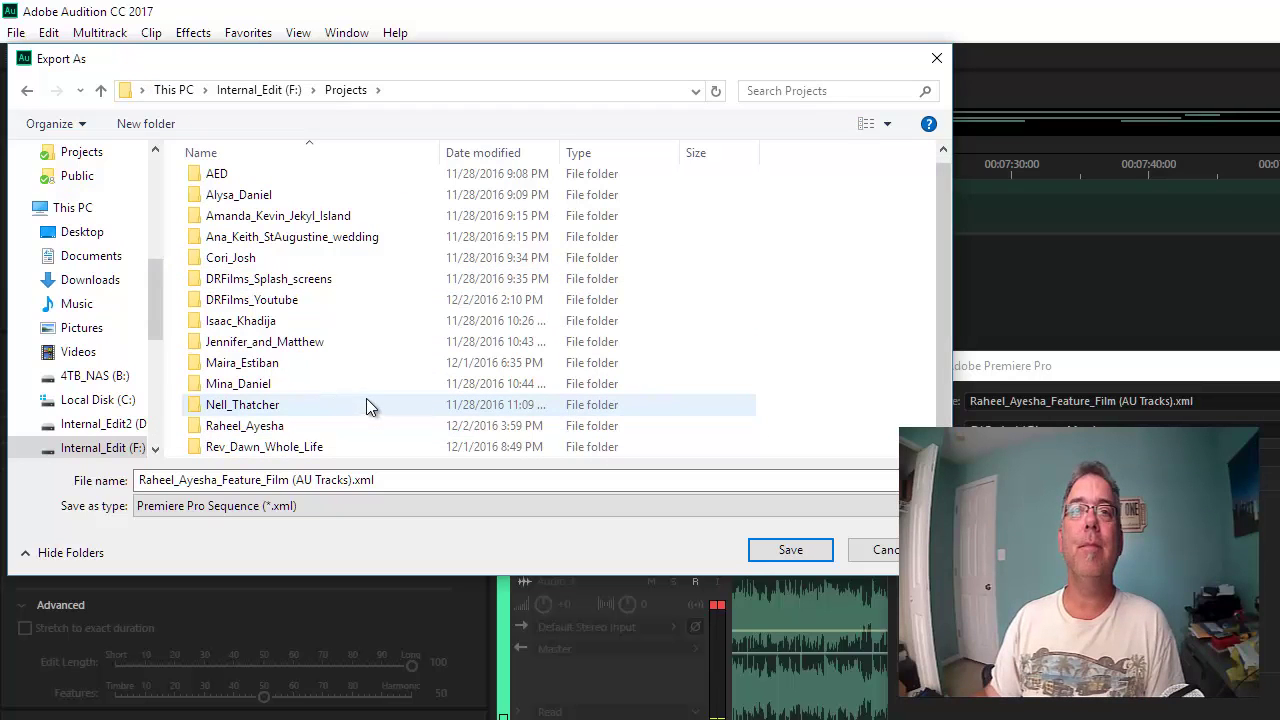
double_click(281, 426)
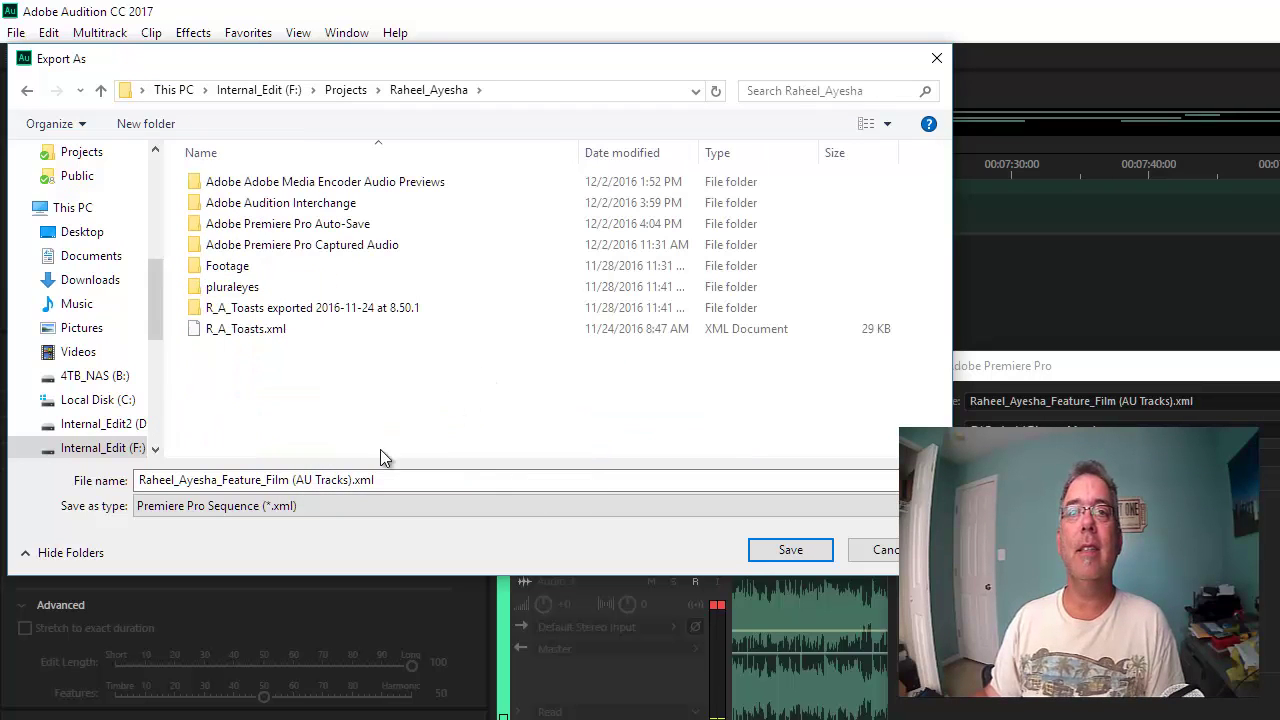
click(304, 482)
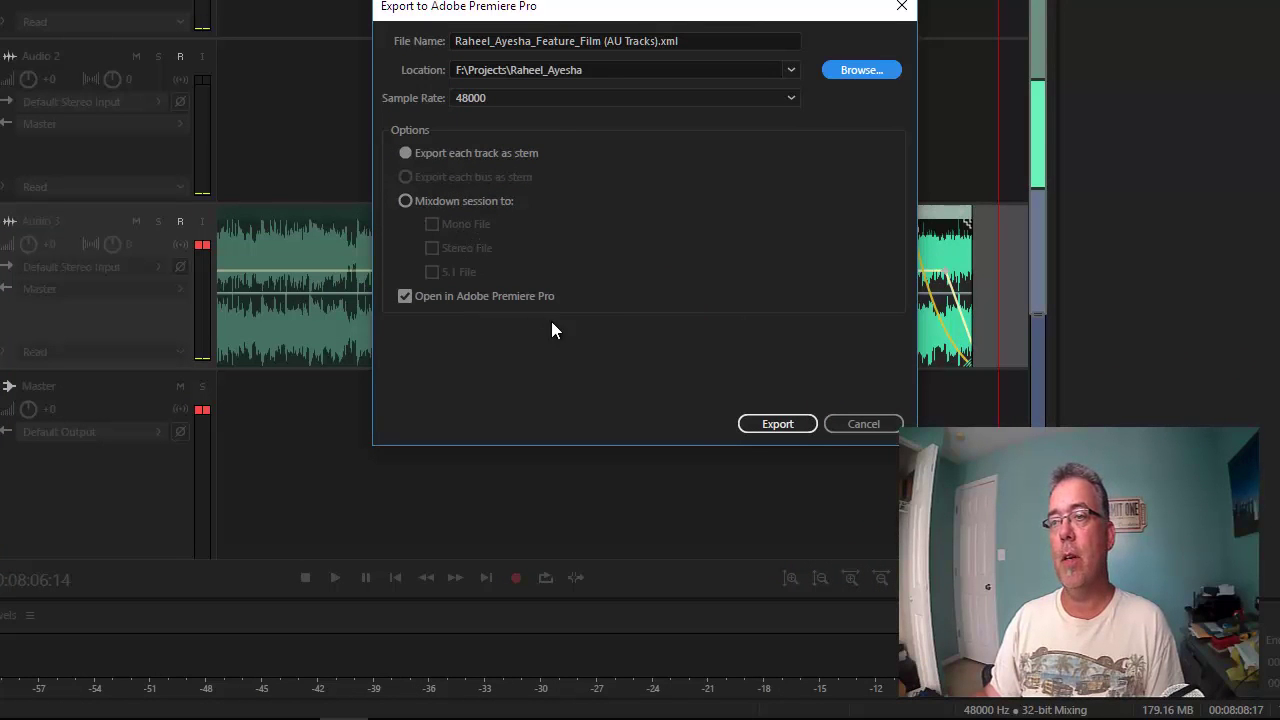
Export the Audio 1–3 stems to Premiere Pro and switch over to Premiere
click(777, 423)
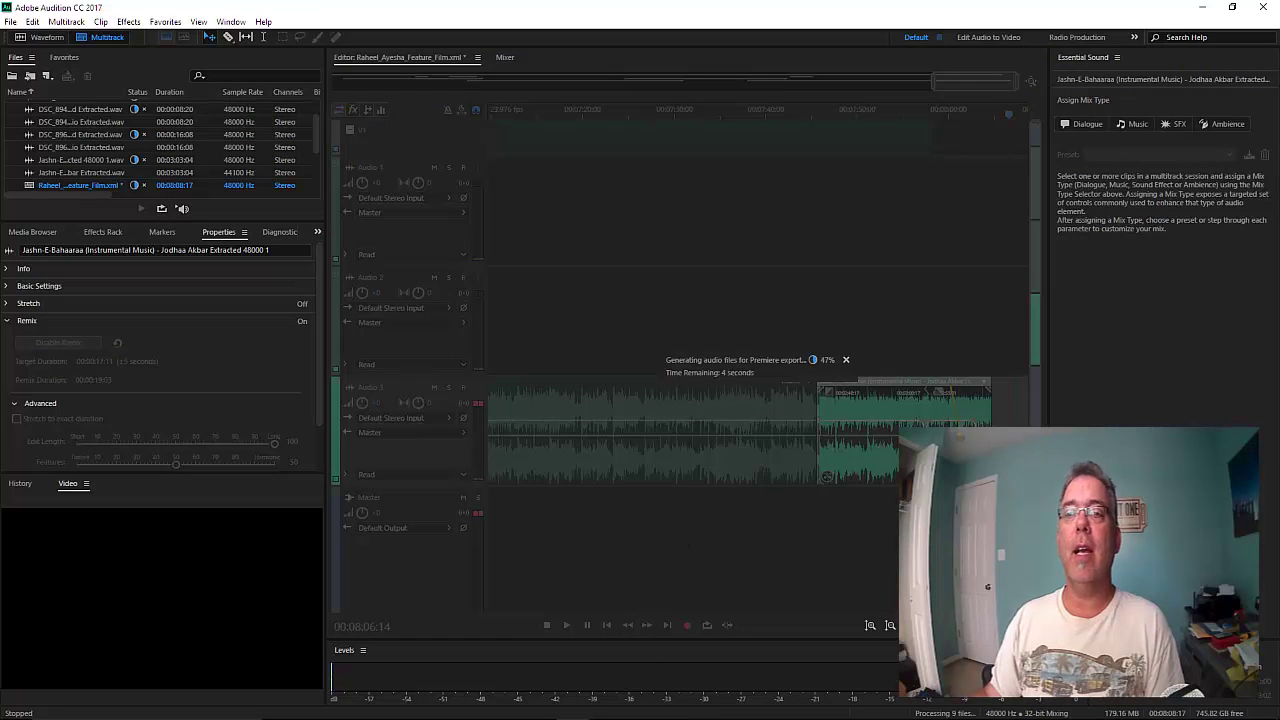
mouse_move(611, 710)
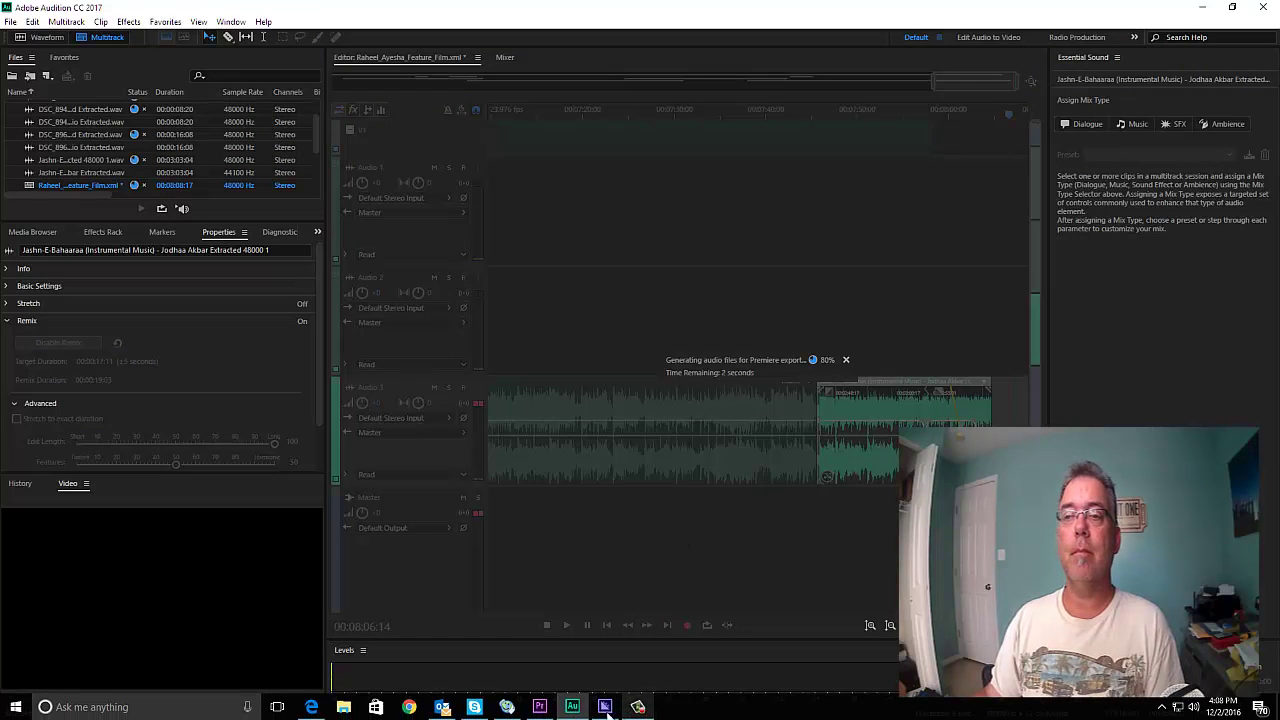
mouse_move(541, 710)
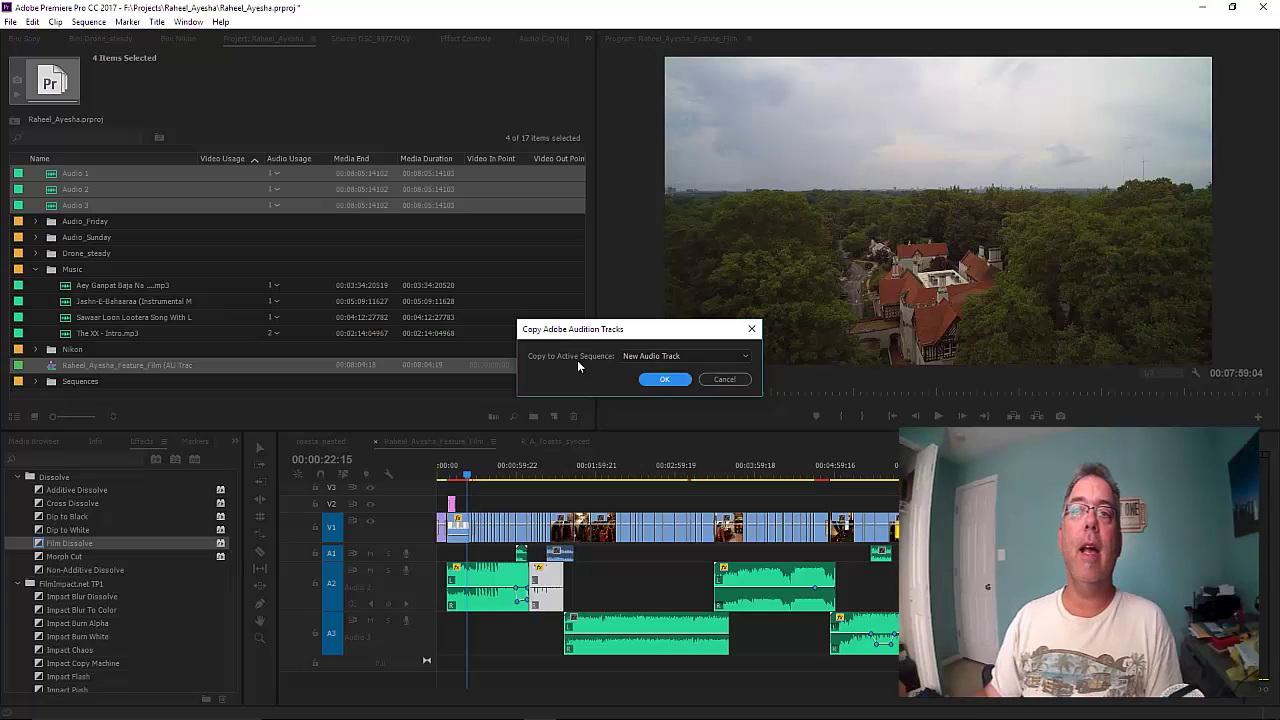
Copy the Audition tracks in as new audio tracks and mute A1, A2 and A3
click(662, 381)
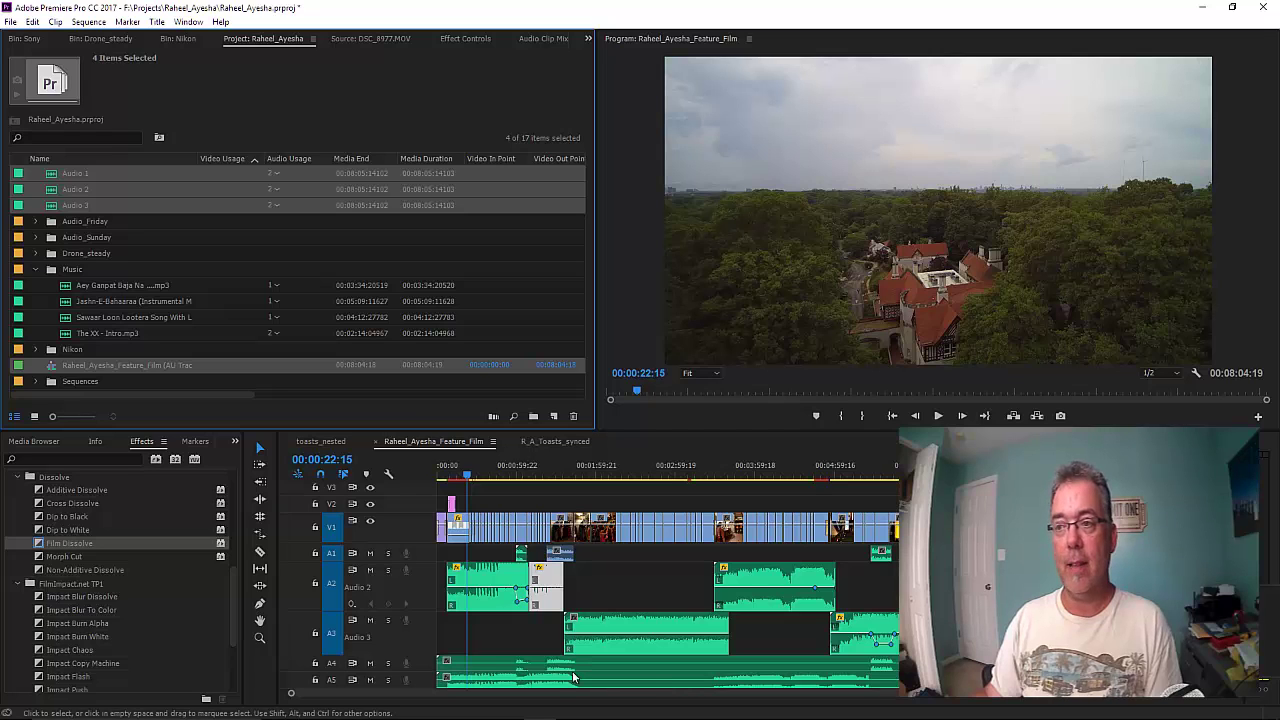
click(368, 595)
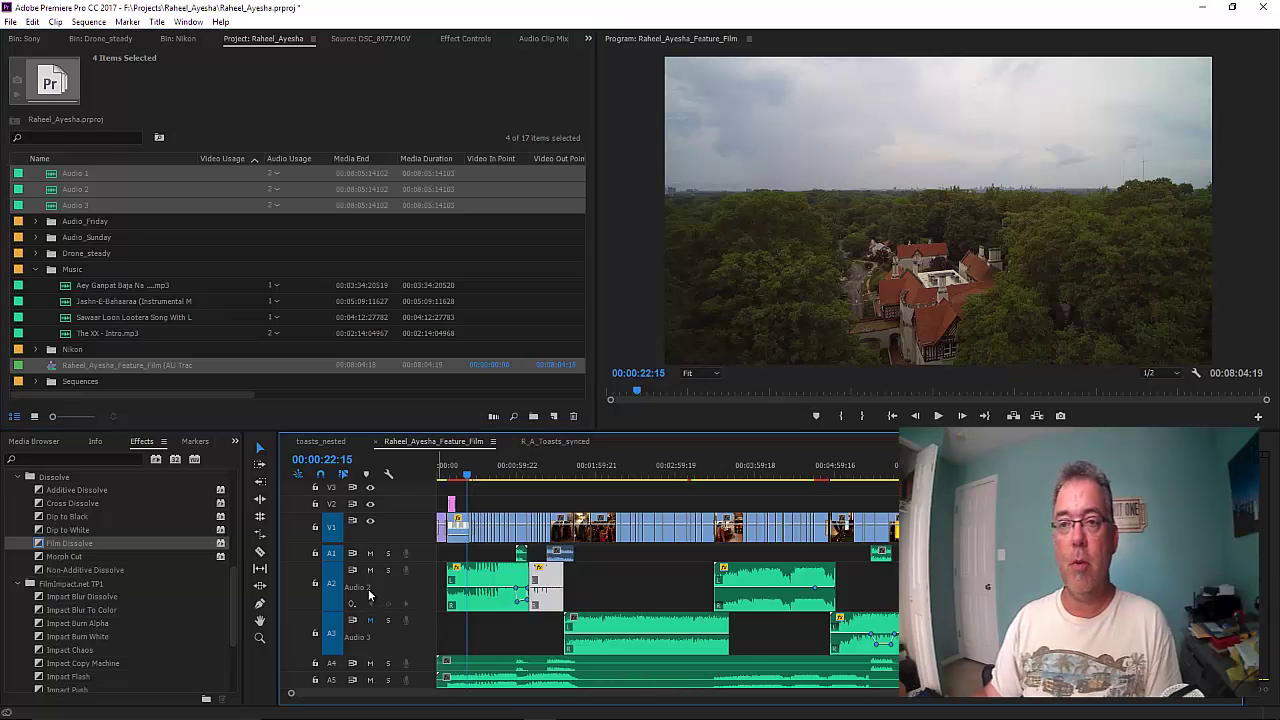
click(370, 570)
click(370, 620)
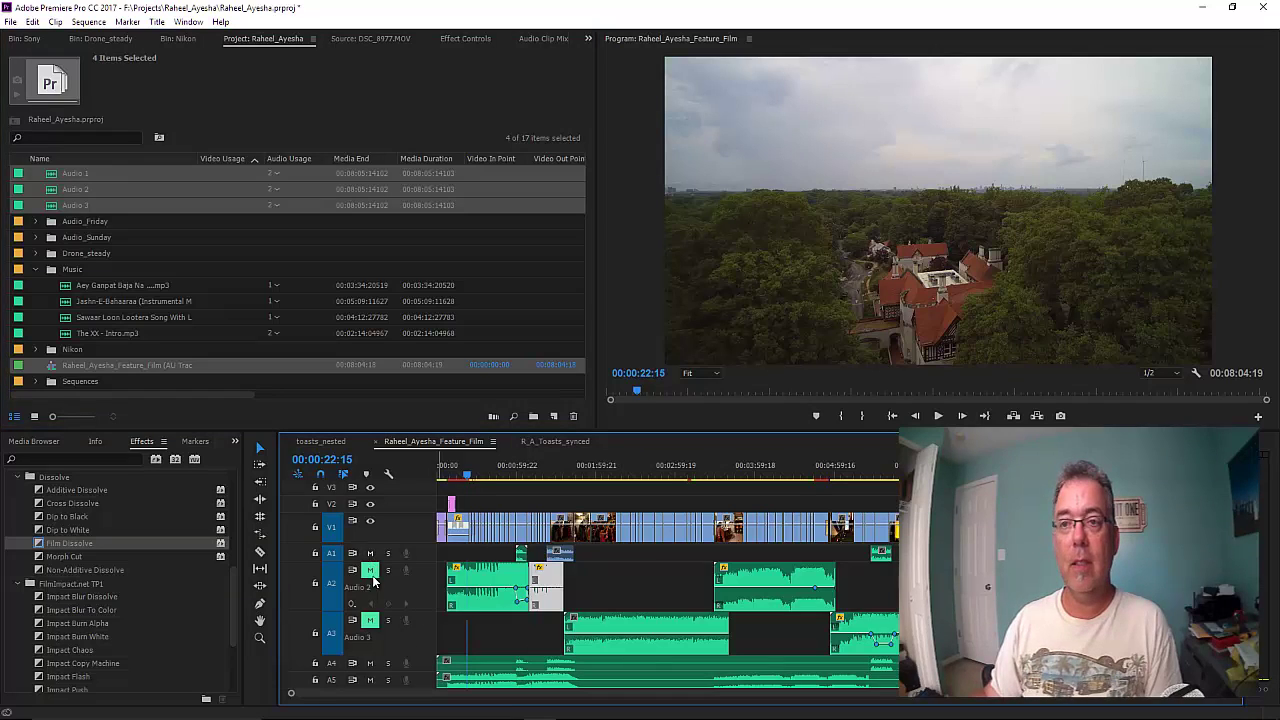
click(370, 553)
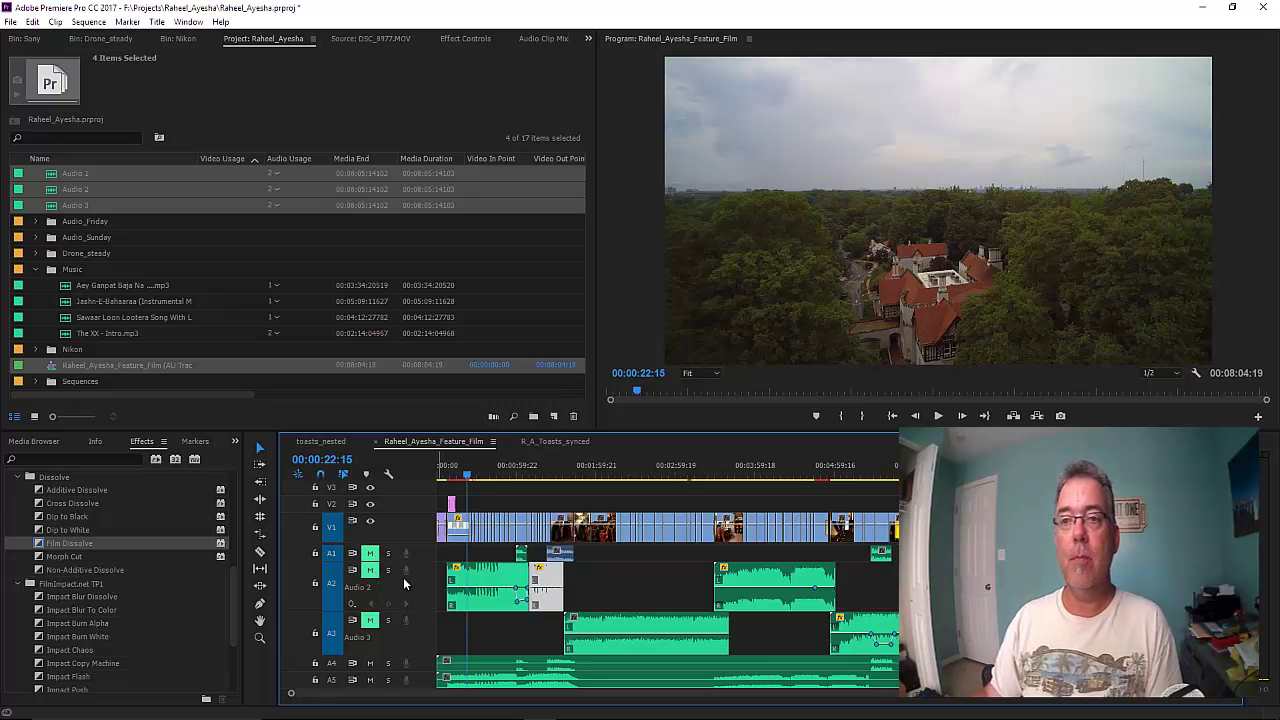
Play back the mix from about 1:38, 5:06 and near the sequence end
scroll(376, 592, down, 4)
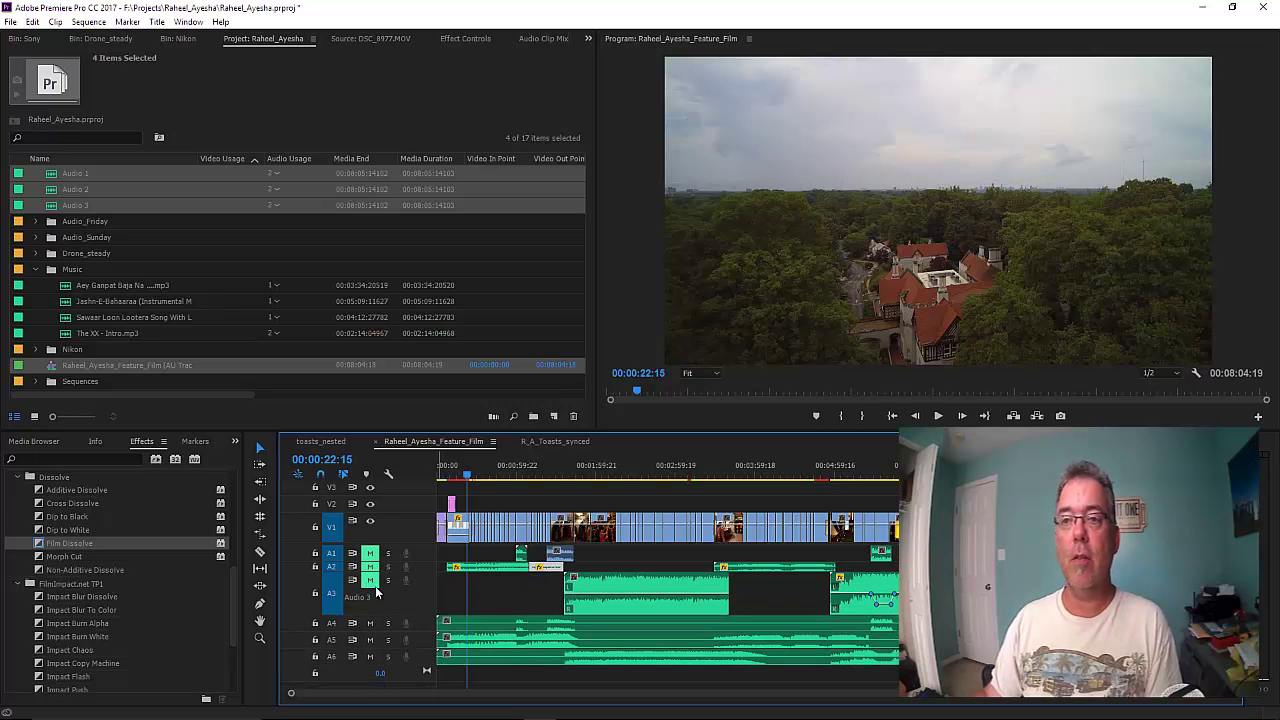
scroll(376, 560, down, 3)
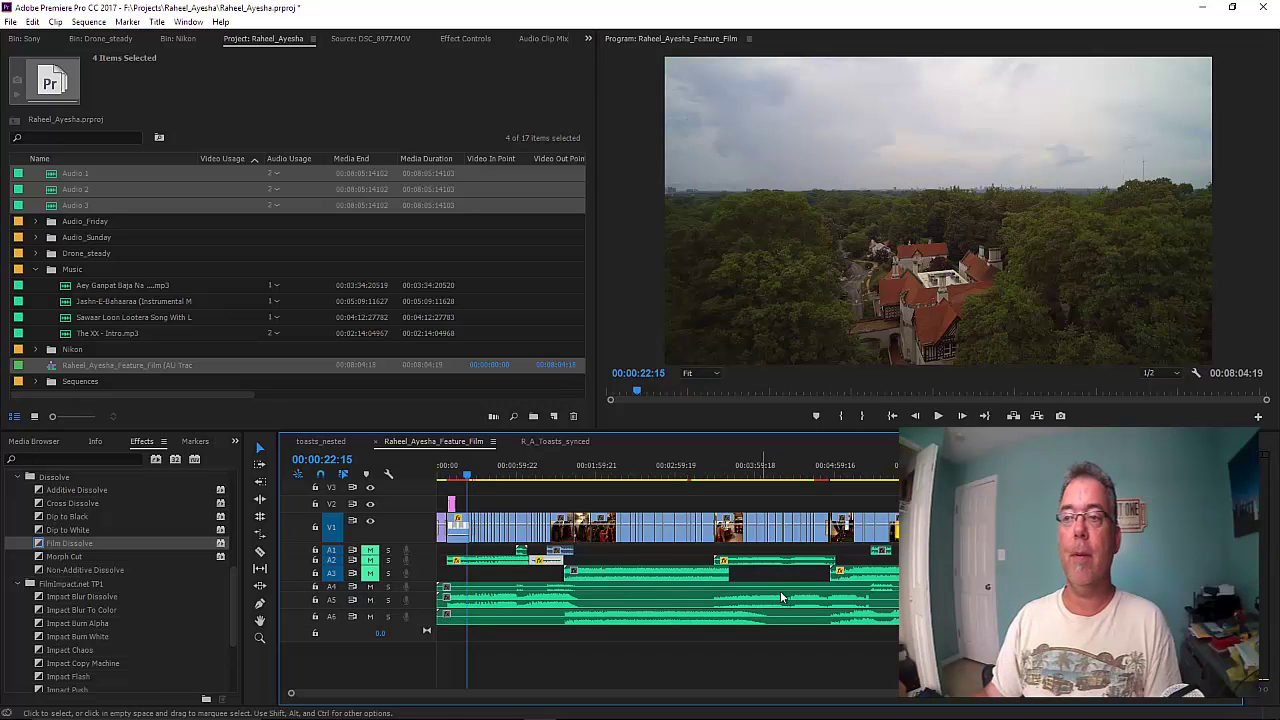
drag(483, 456, 567, 468)
key(space)
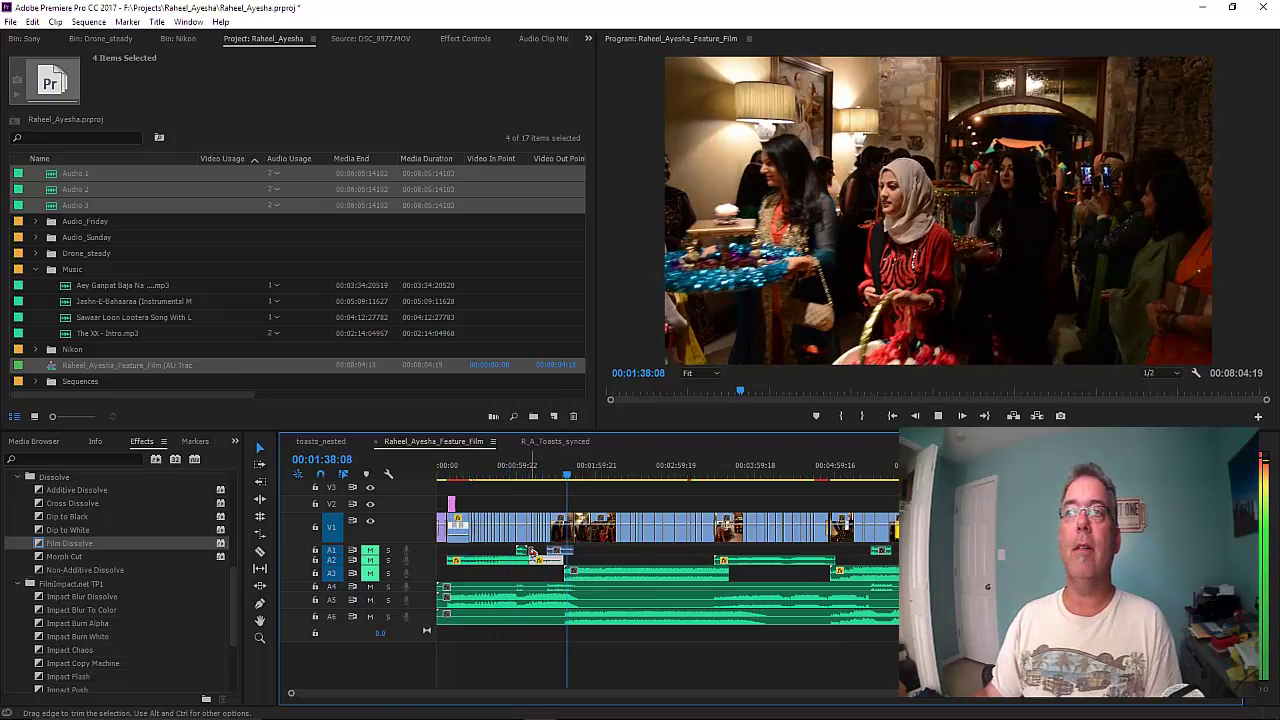
key(space)
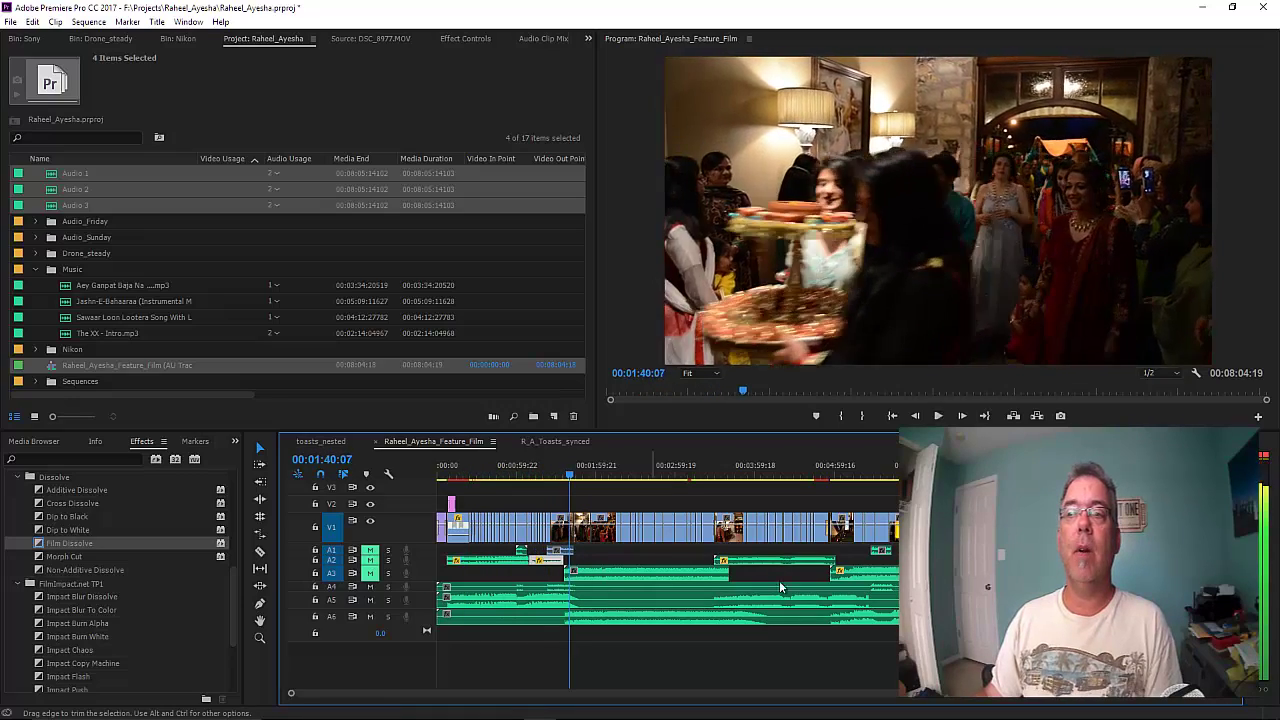
click(843, 467)
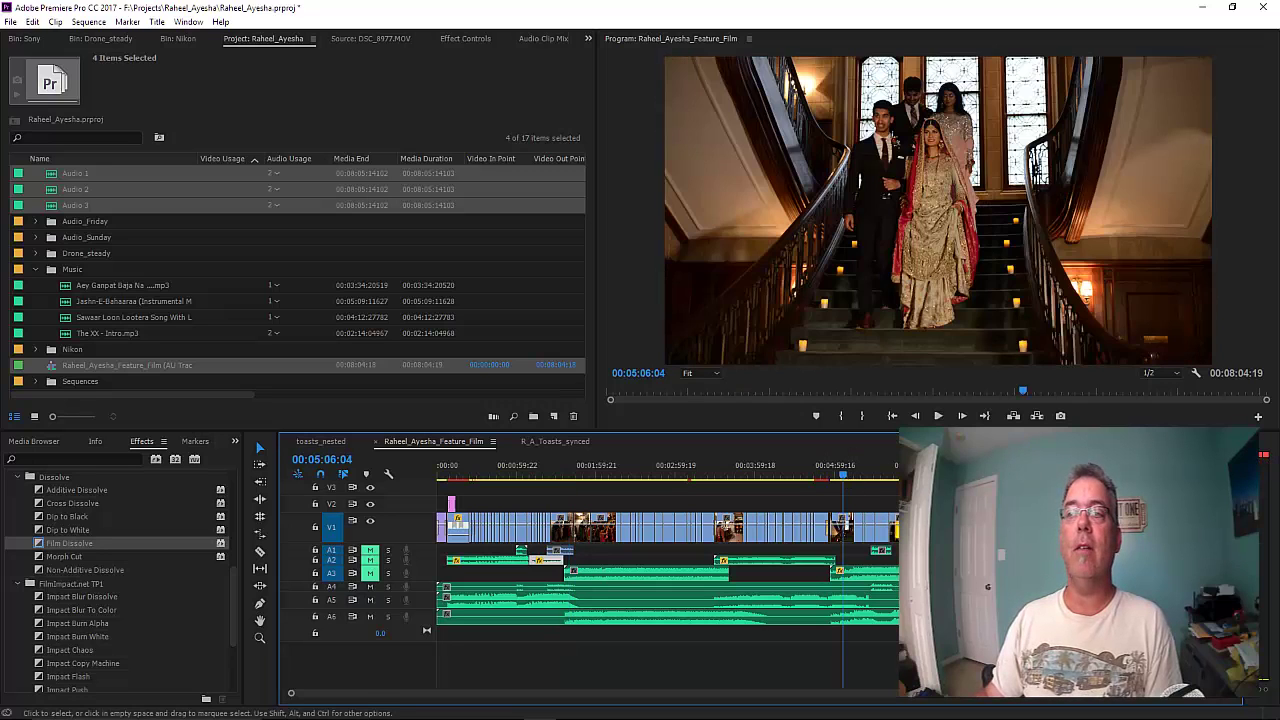
key(space)
key(space)
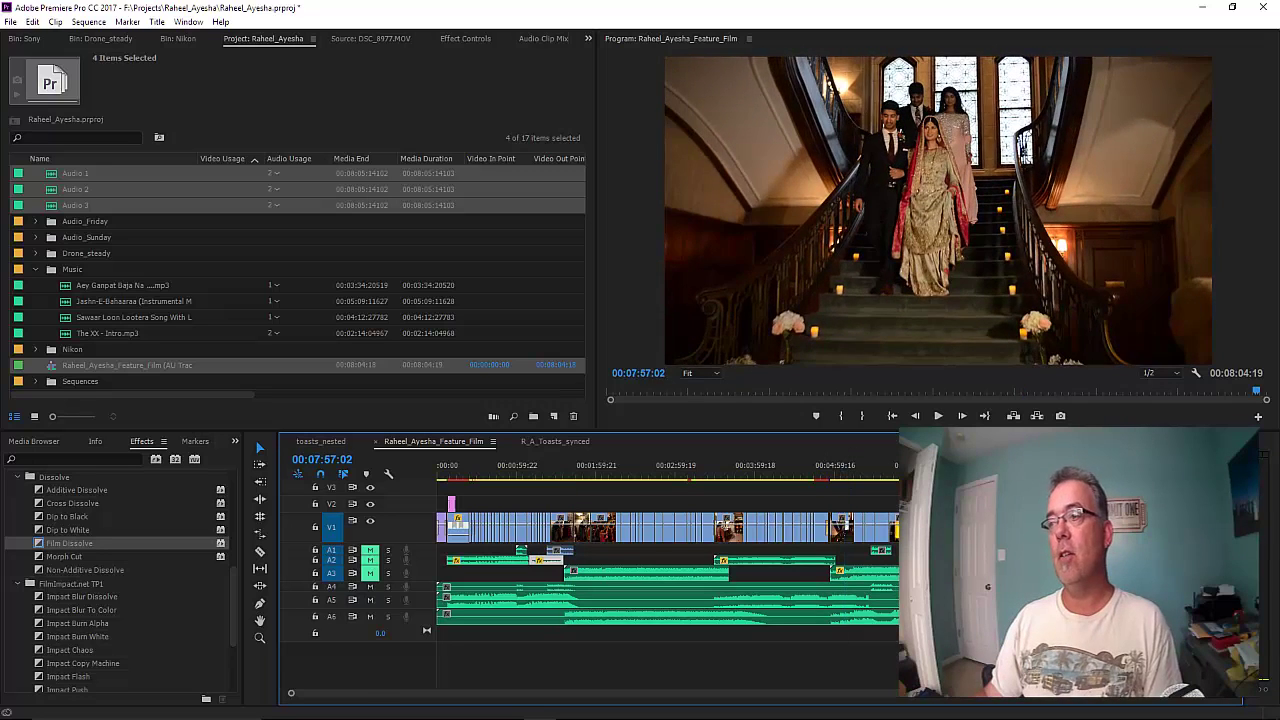
click(1256, 391)
key(space)
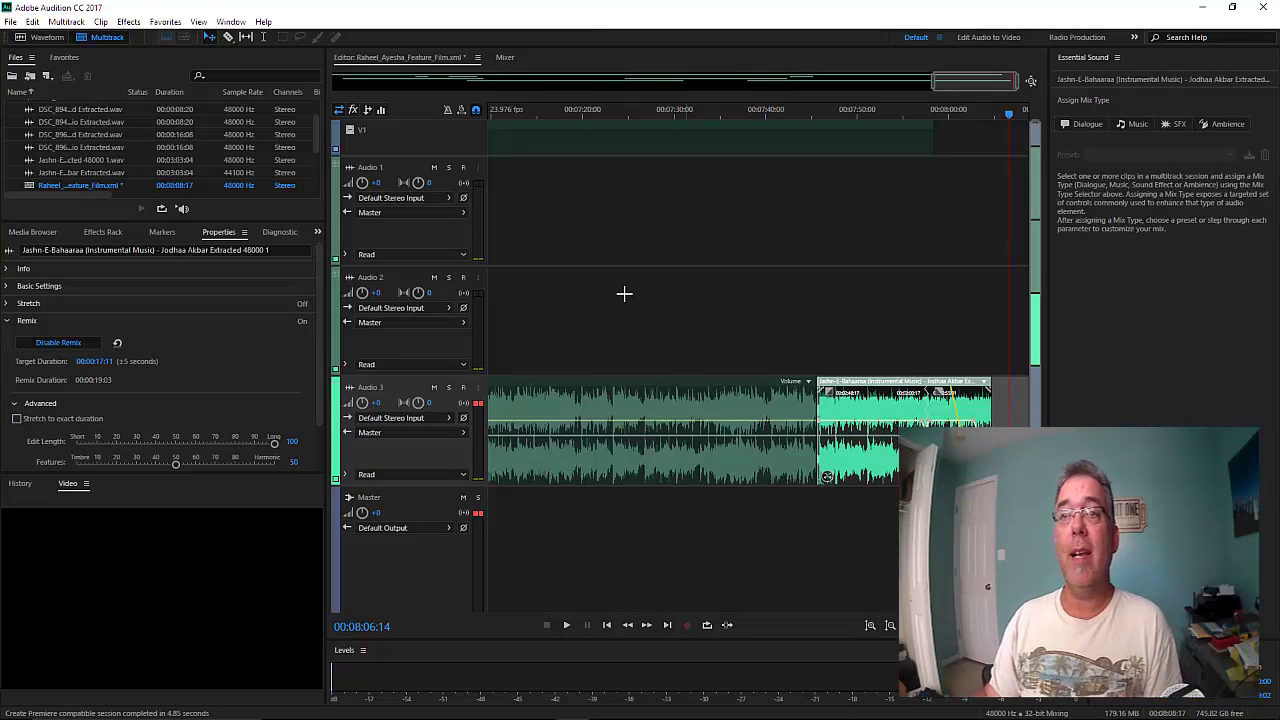
Open the Export with Adobe Media Encoder settings from the File > Export menu
click(12, 23)
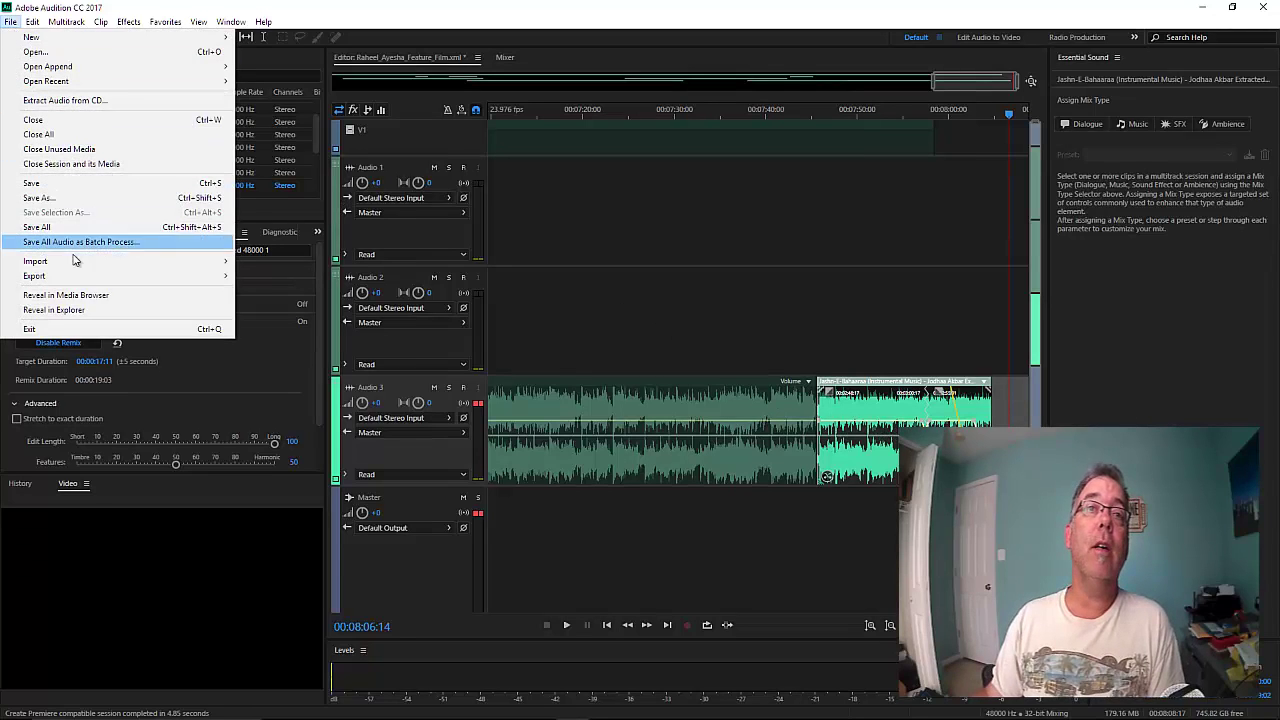
mouse_move(71, 276)
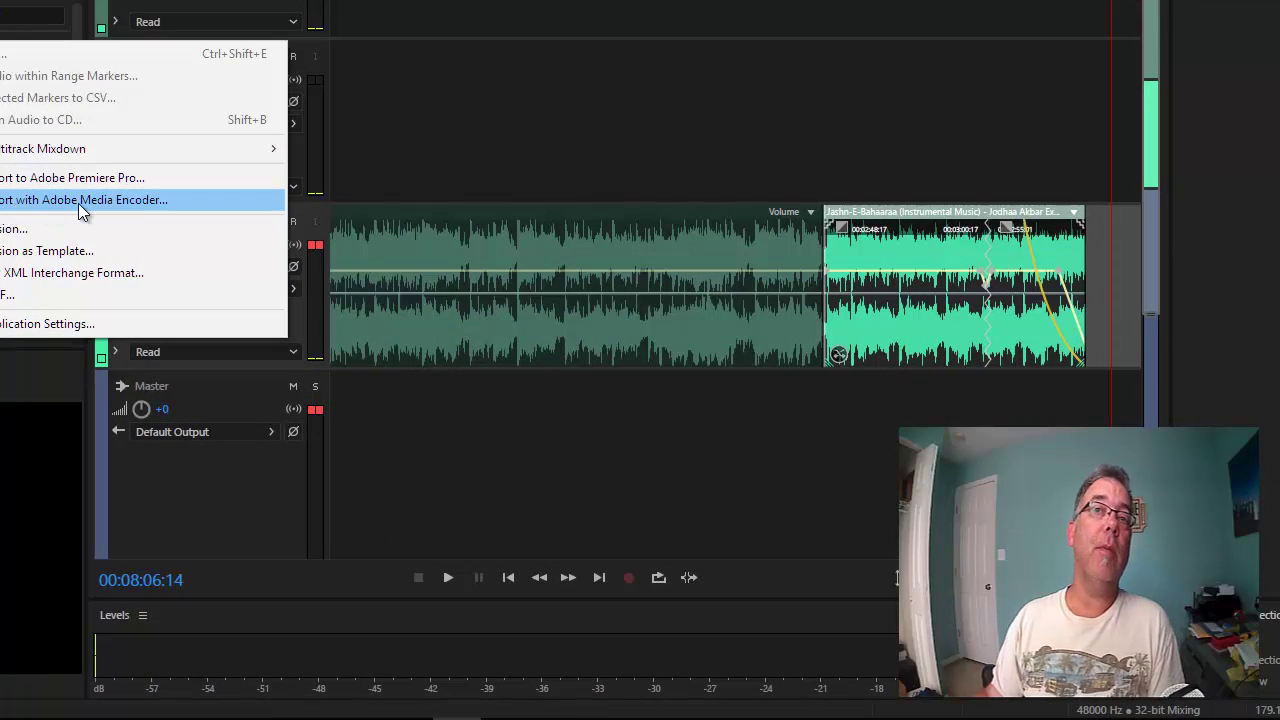
click(78, 203)
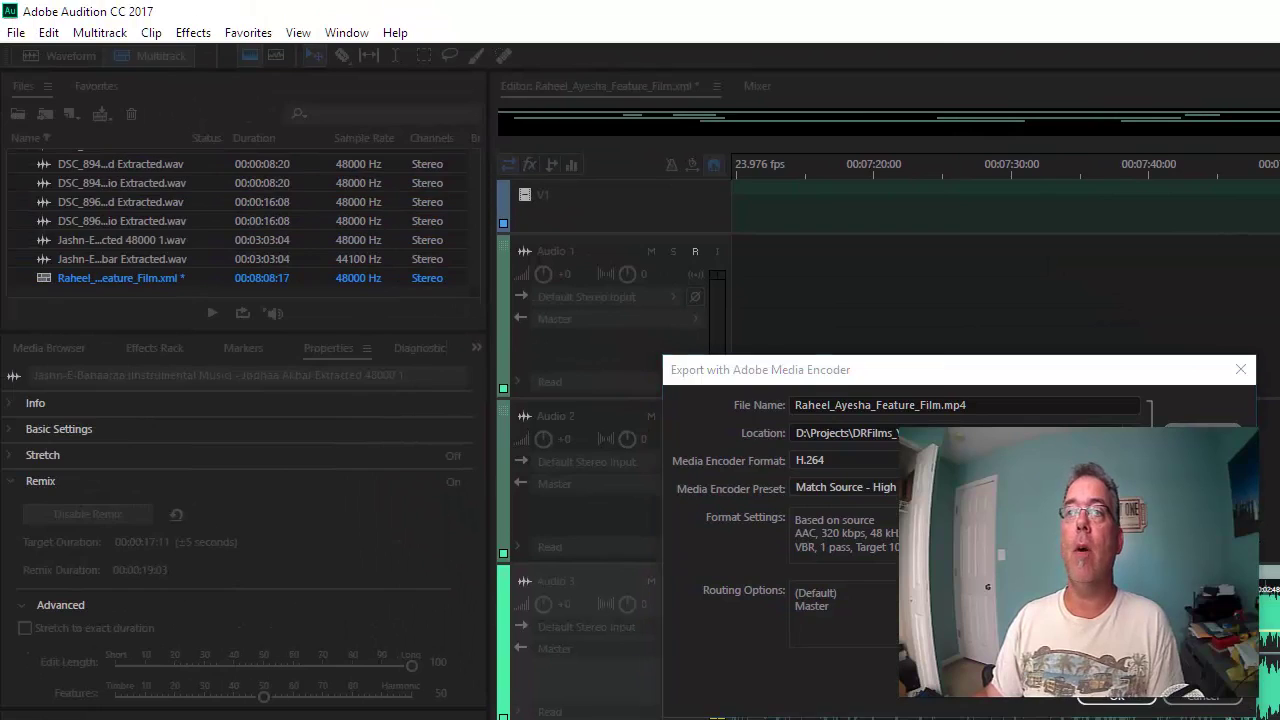
Save the output as Raheel_Ayesha_Feature_Film2.mp4 in F:\Projects\Raheel_Ayesha
click(823, 436)
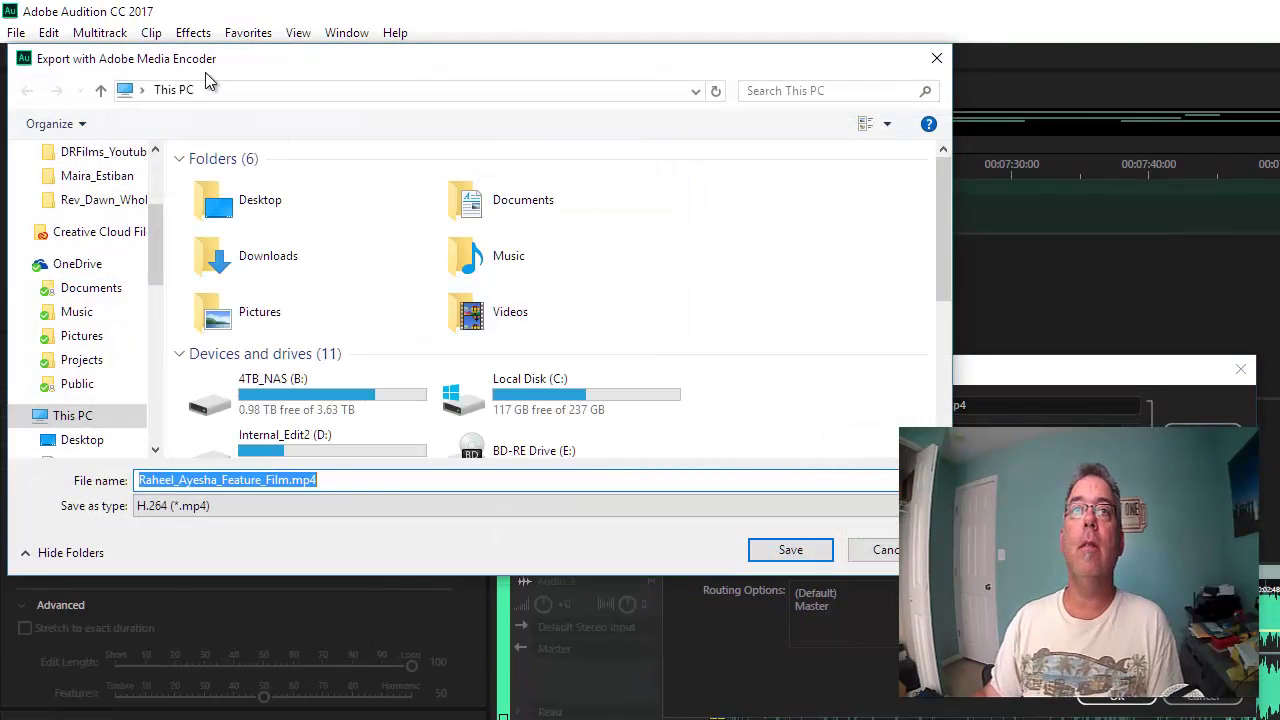
click(345, 443)
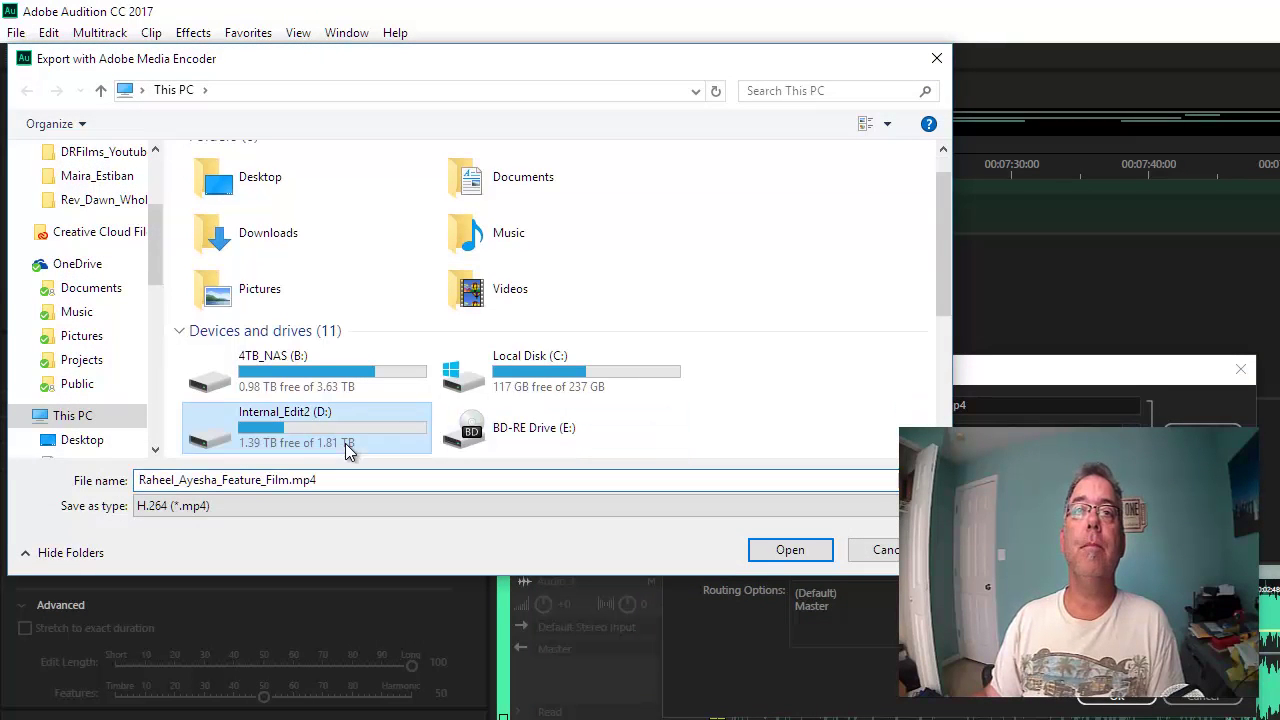
scroll(360, 425, down, 3)
double_click(340, 315)
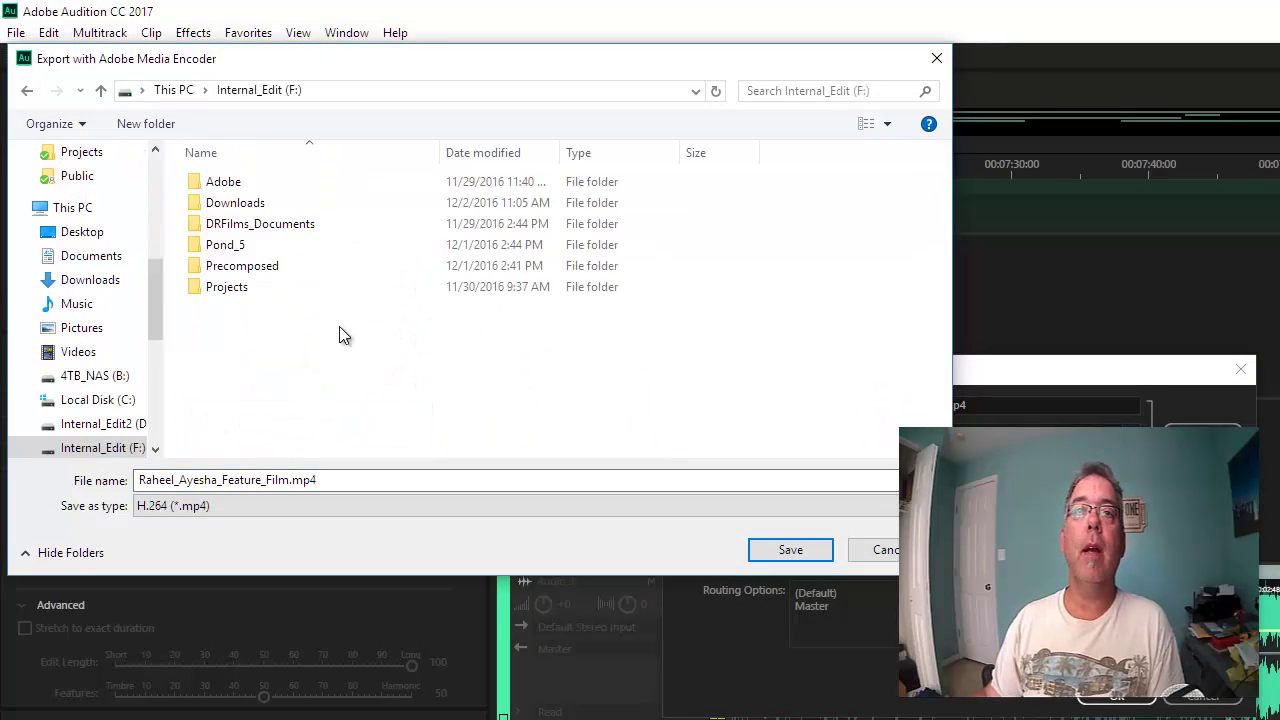
double_click(234, 289)
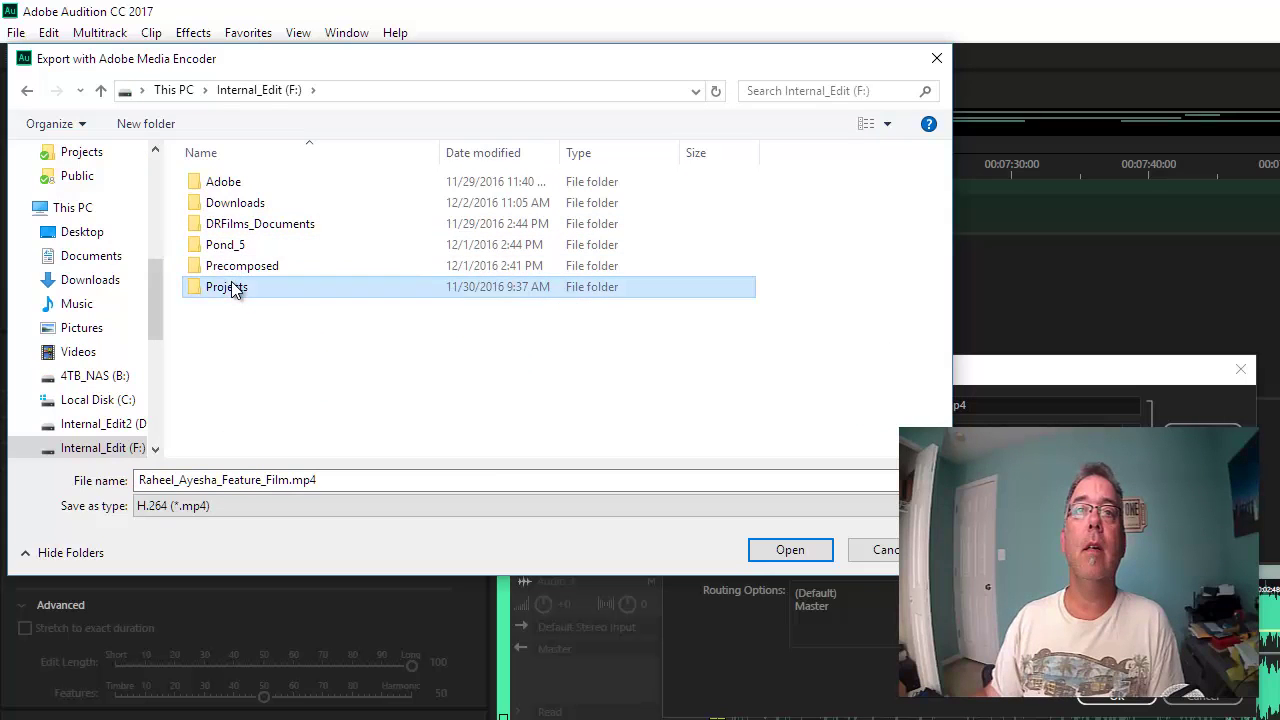
double_click(255, 432)
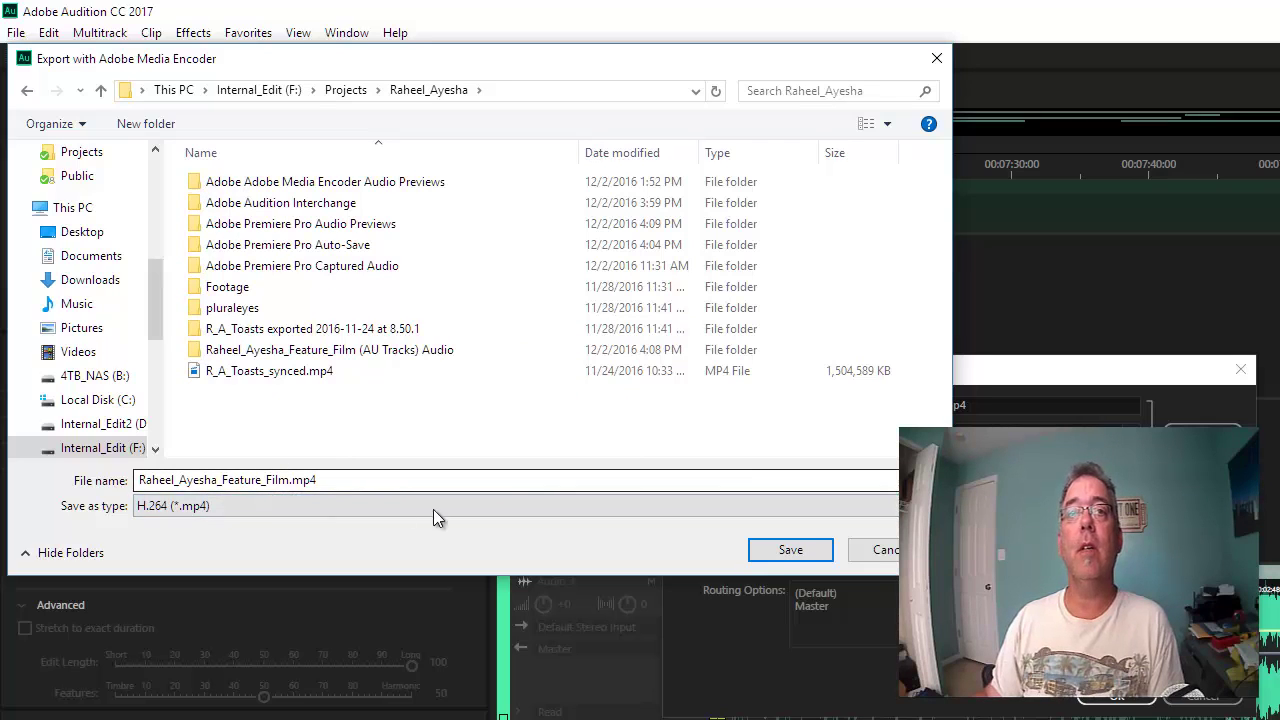
double_click(295, 479)
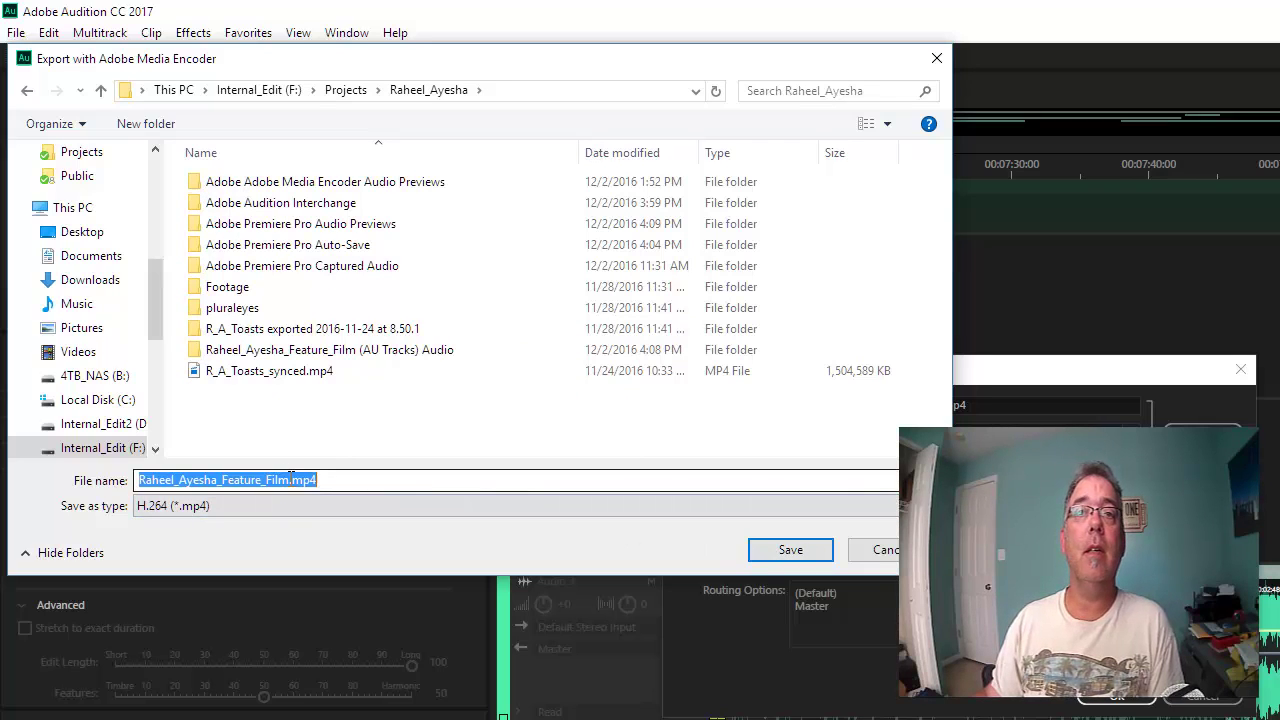
click(289, 480)
text(2)
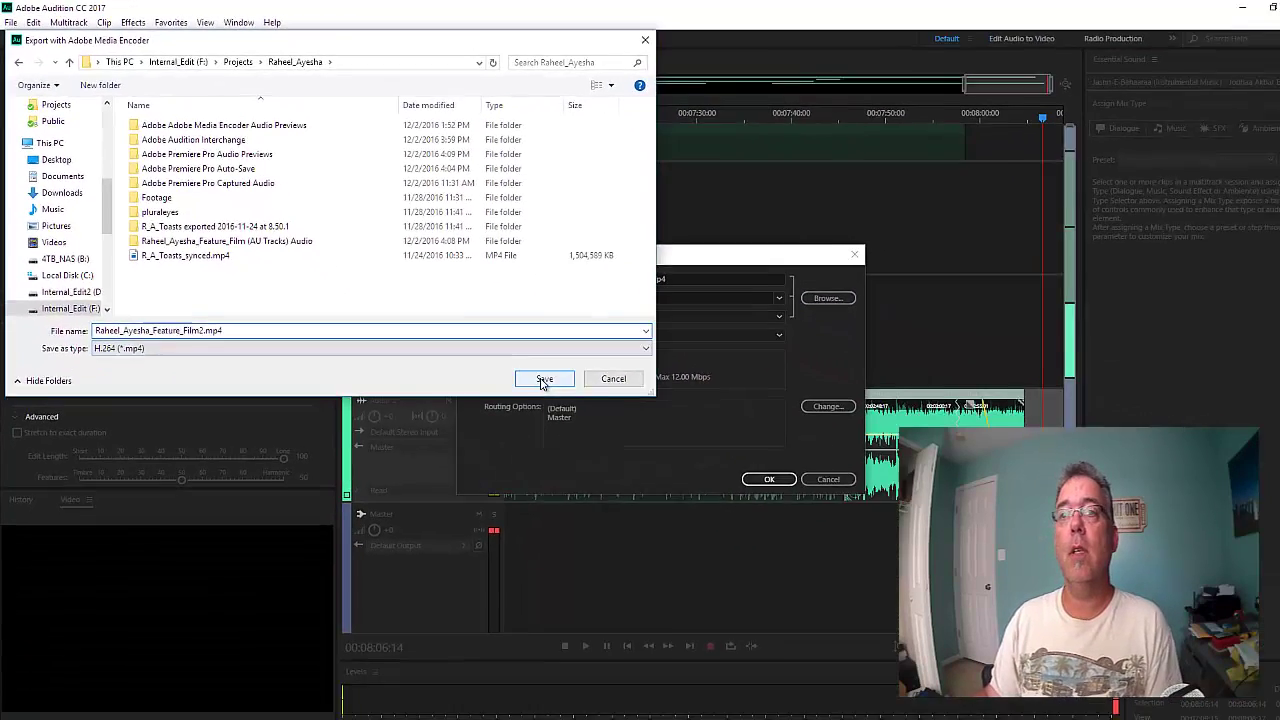
click(676, 470)
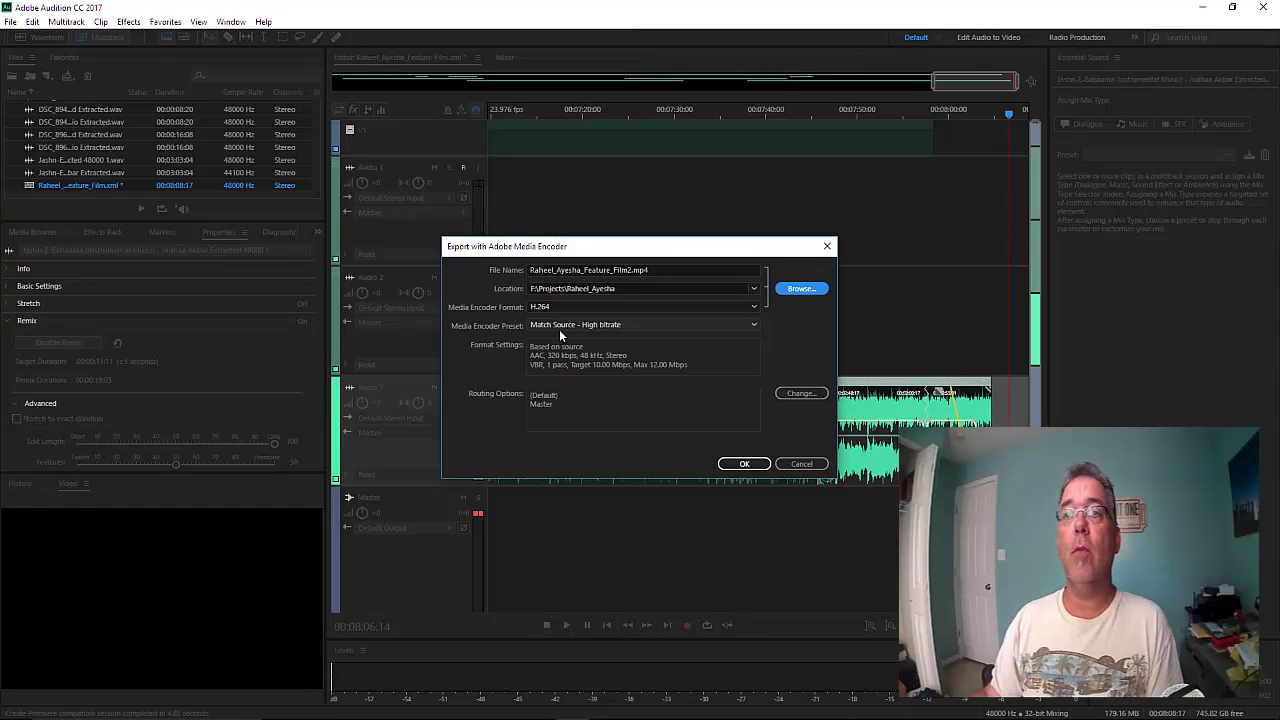
Choose the YouTube 1080p HD preset and review routing options, leaving Master routing unchanged
click(750, 327)
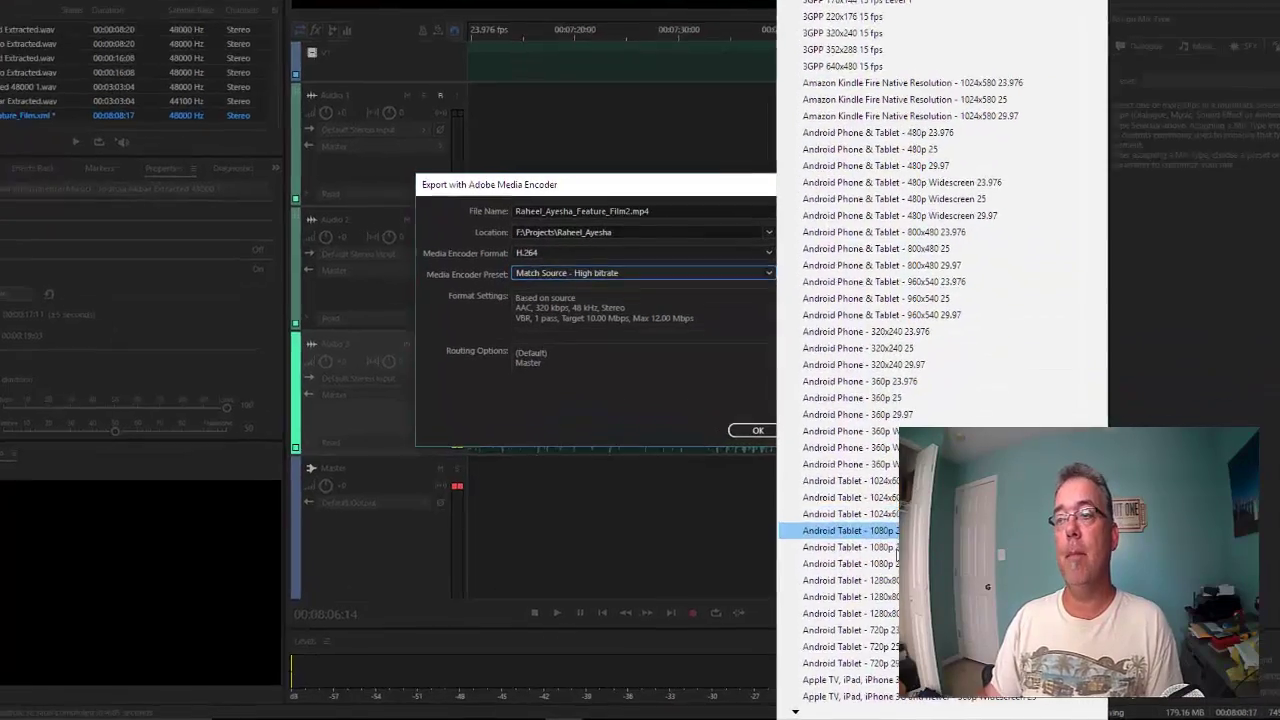
mouse_move(795, 712)
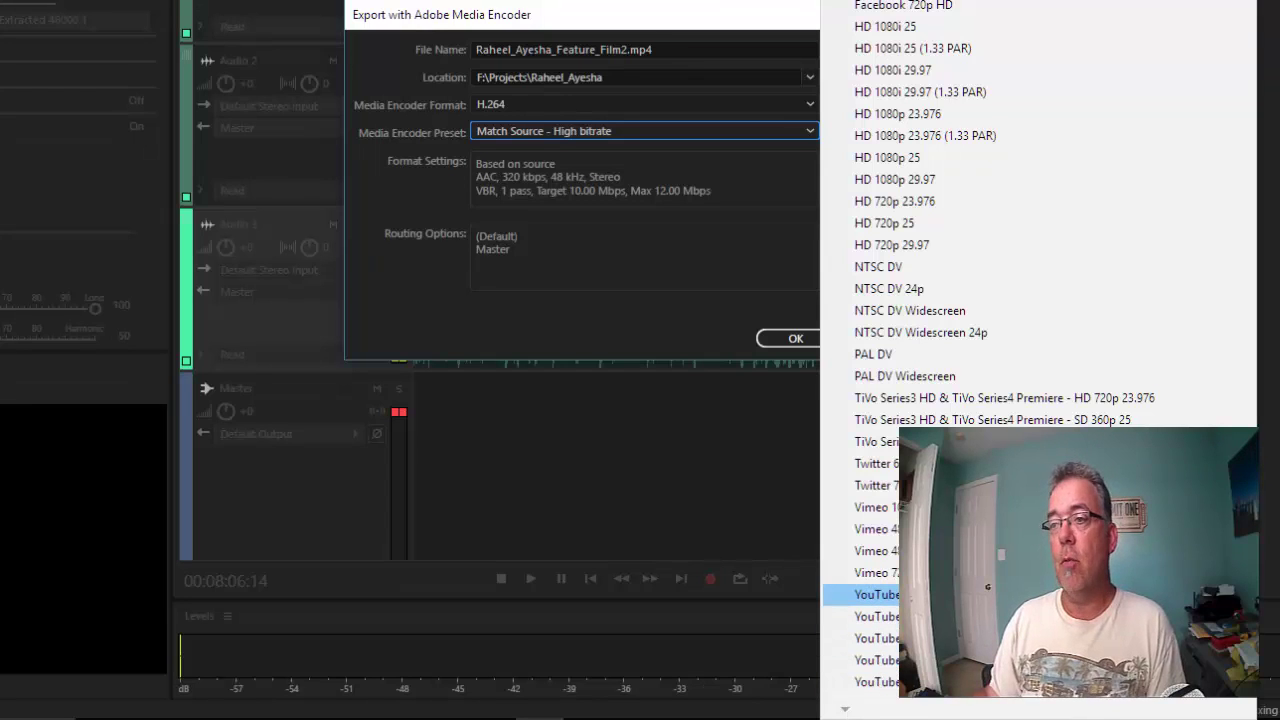
click(876, 594)
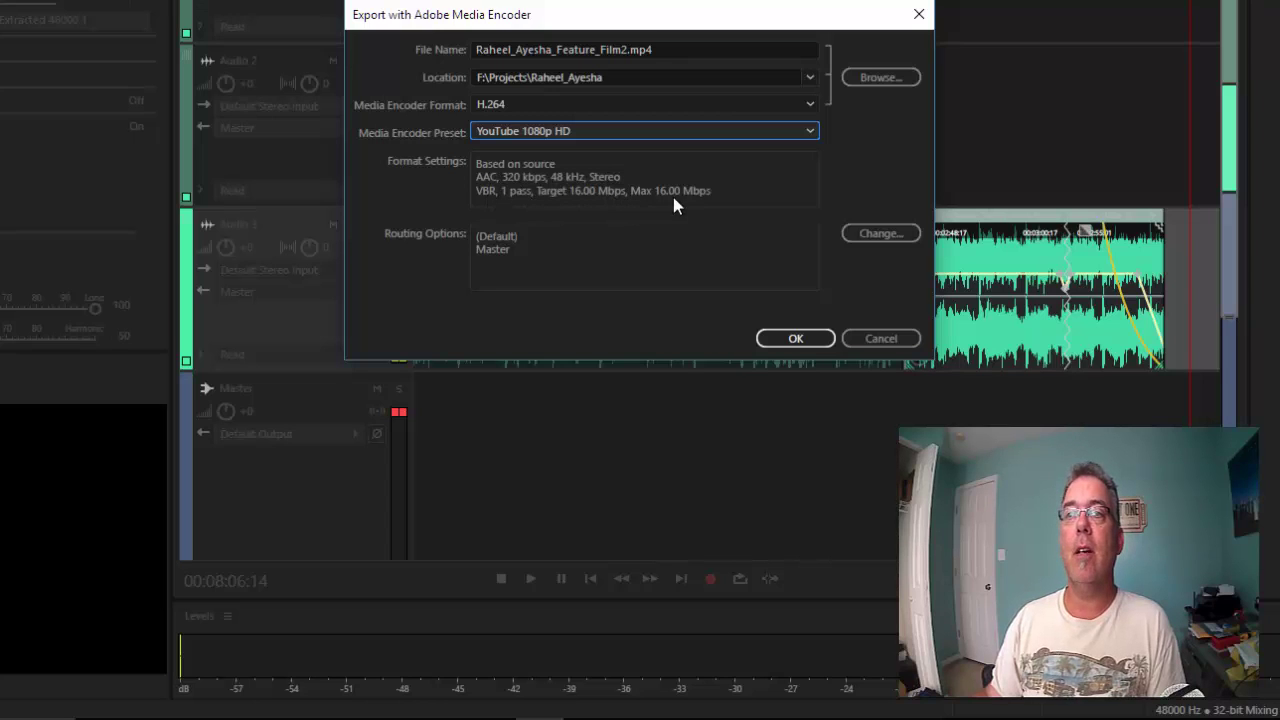
click(879, 232)
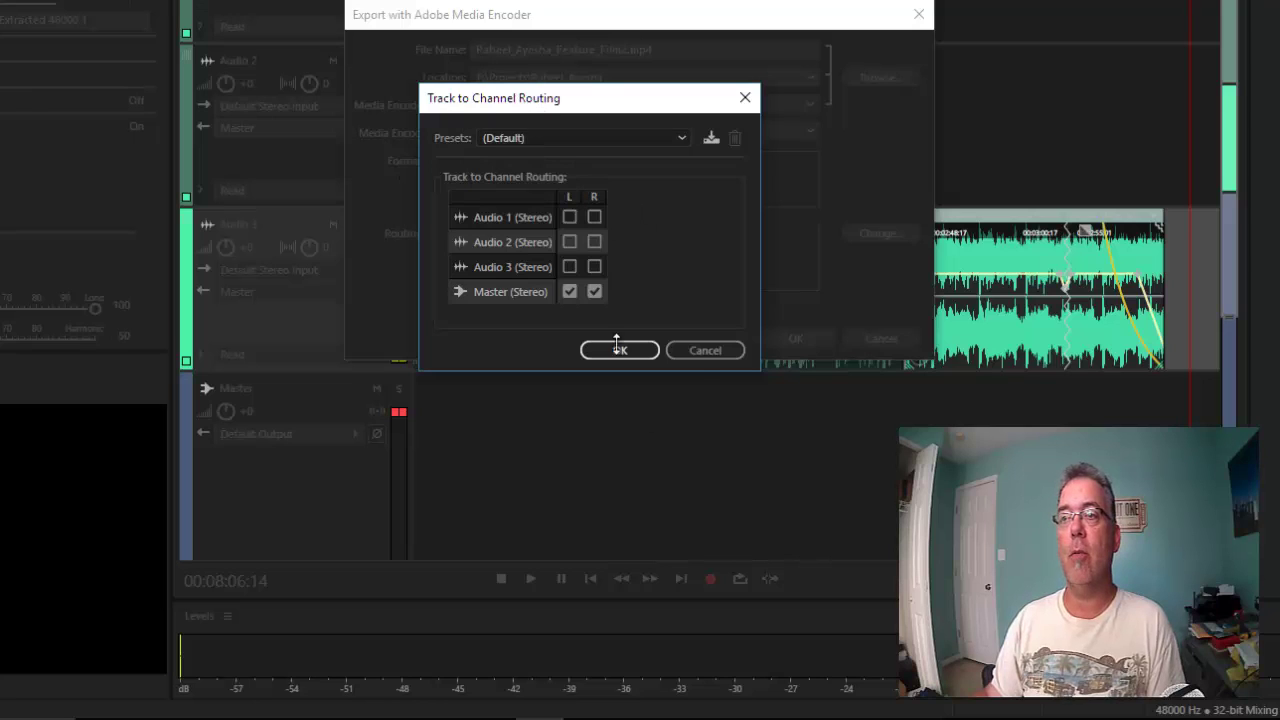
click(697, 352)
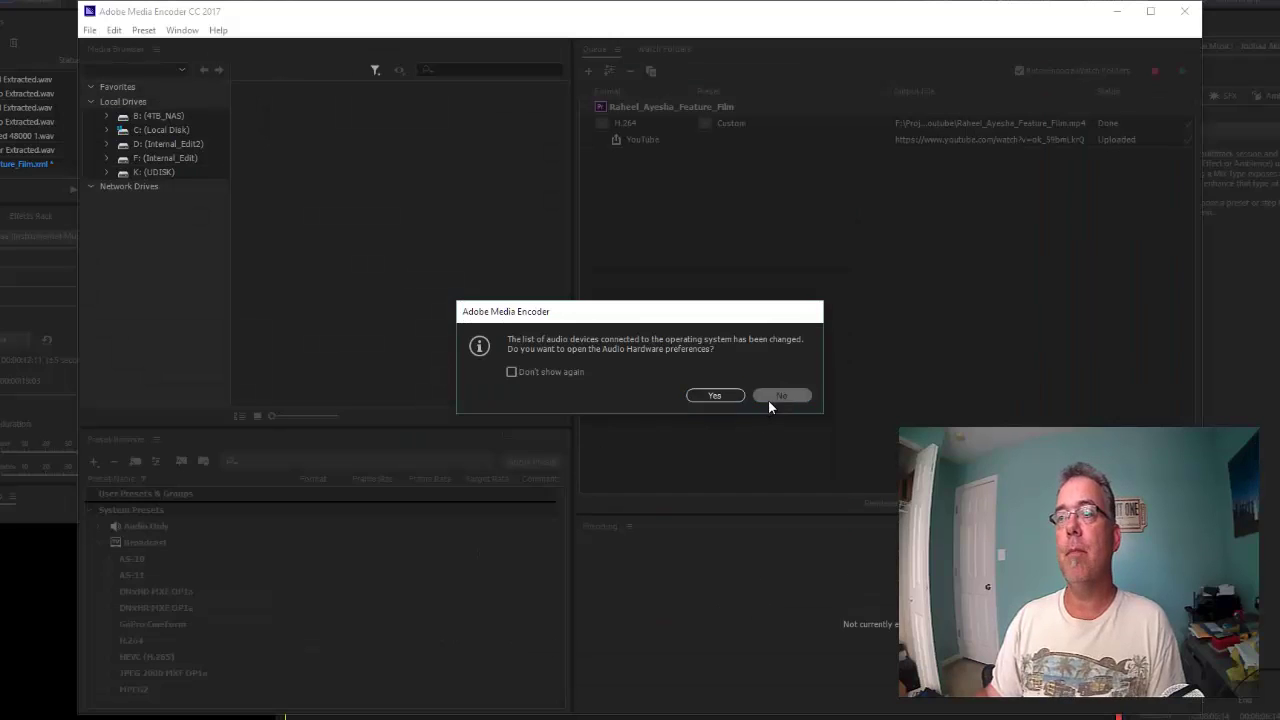
Dismiss the audio hardware prompt and open Preset Settings for YouTube 1080p HD
click(772, 398)
scroll(180, 640, down, 5)
click(182, 660)
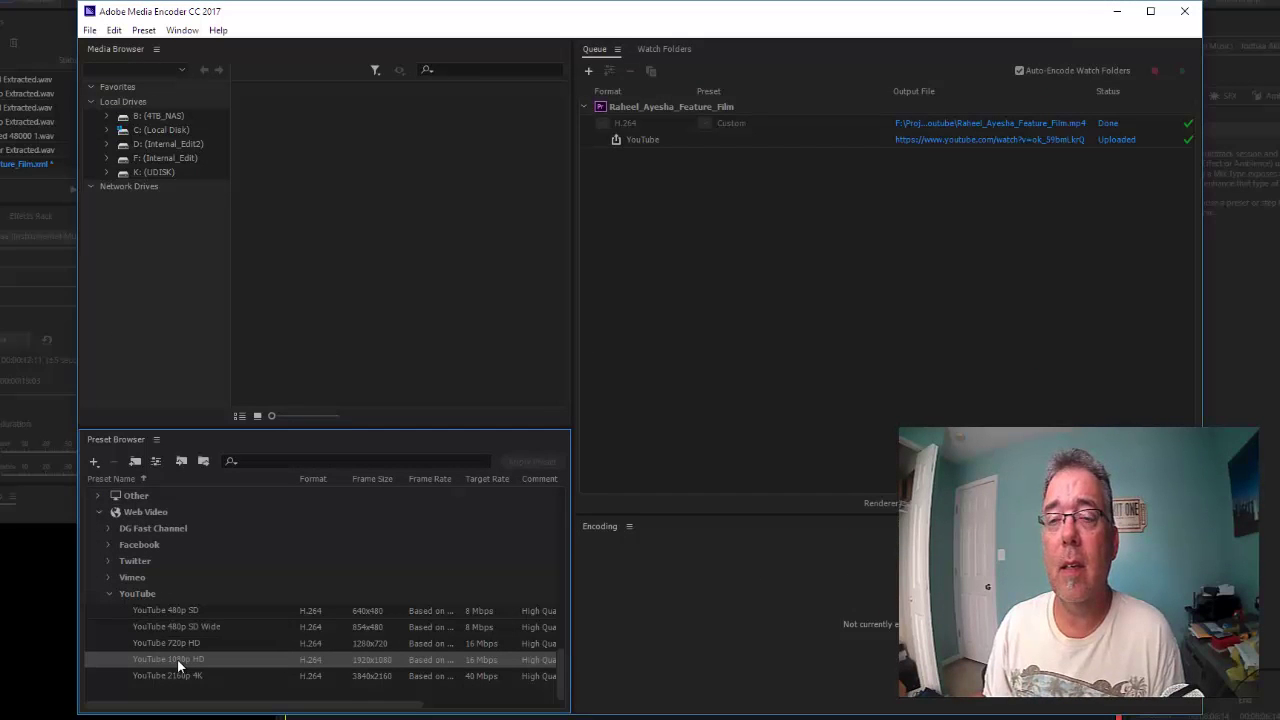
right_click(158, 666)
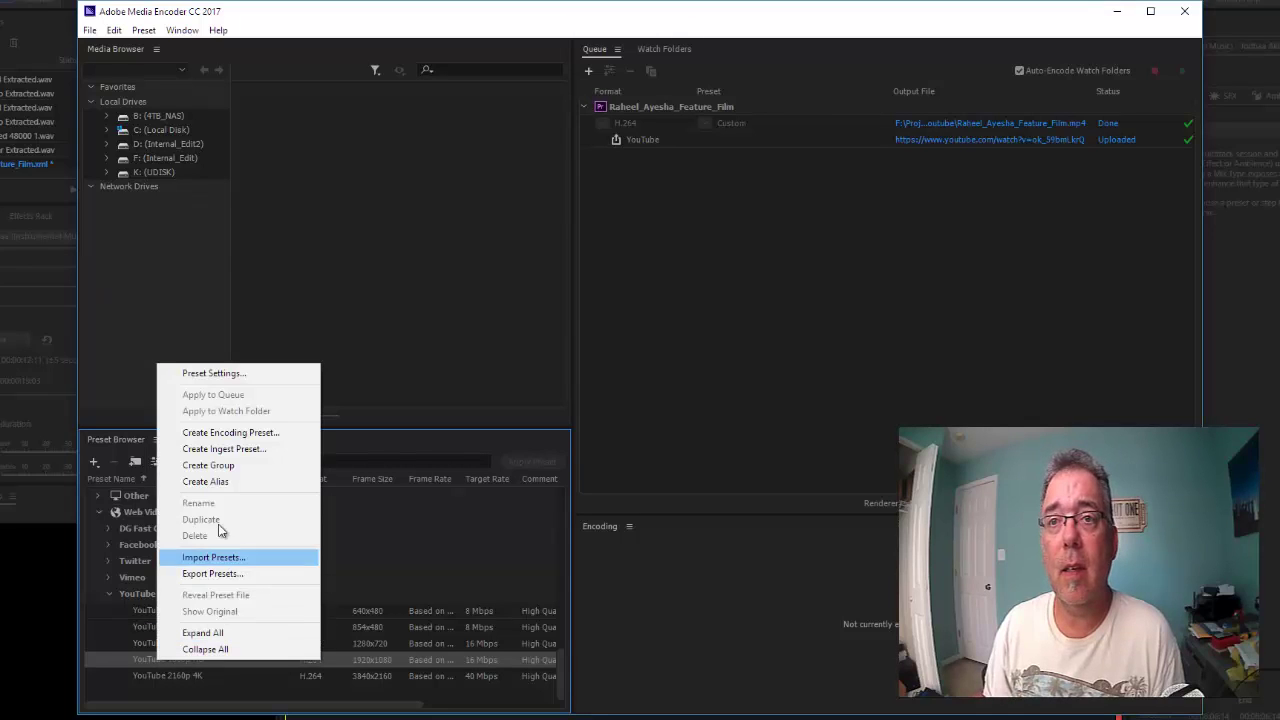
click(237, 377)
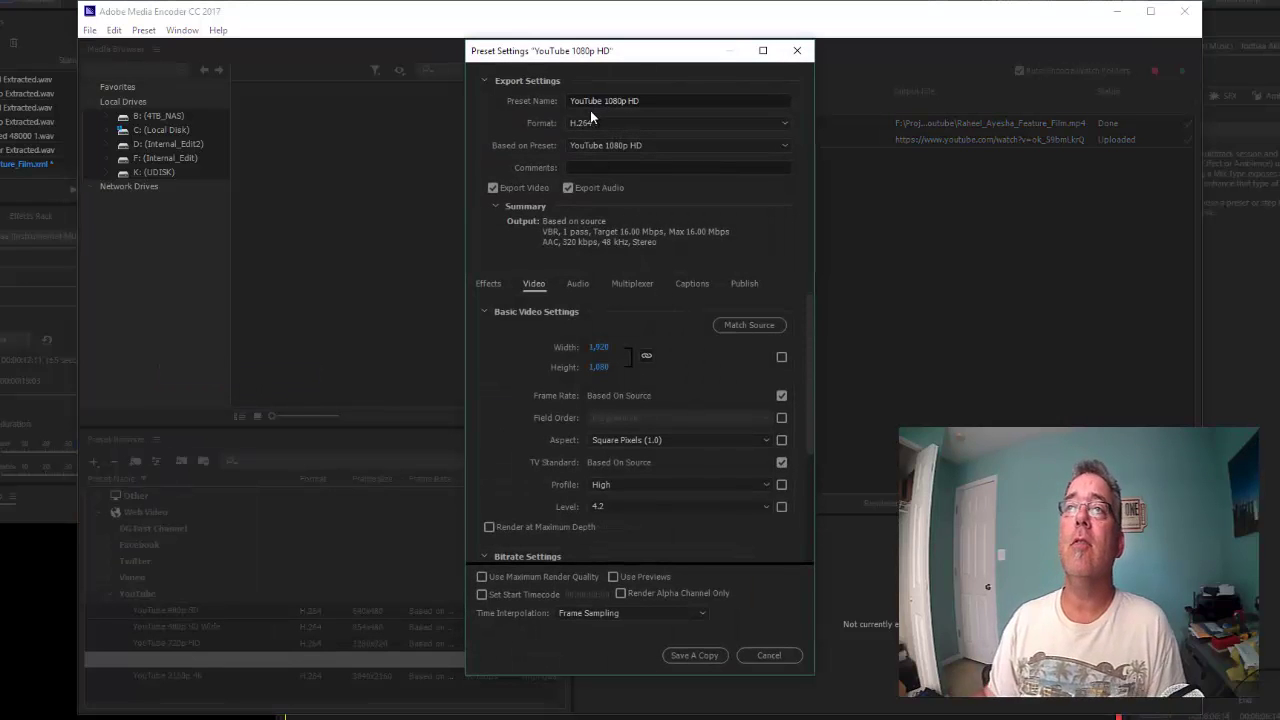
Rename it 'YouTube 1080p HD - 2 pass' with VBR 2 pass, 12.61/22.79 Mbps, Max Render Quality, Optical Flow
click(641, 101)
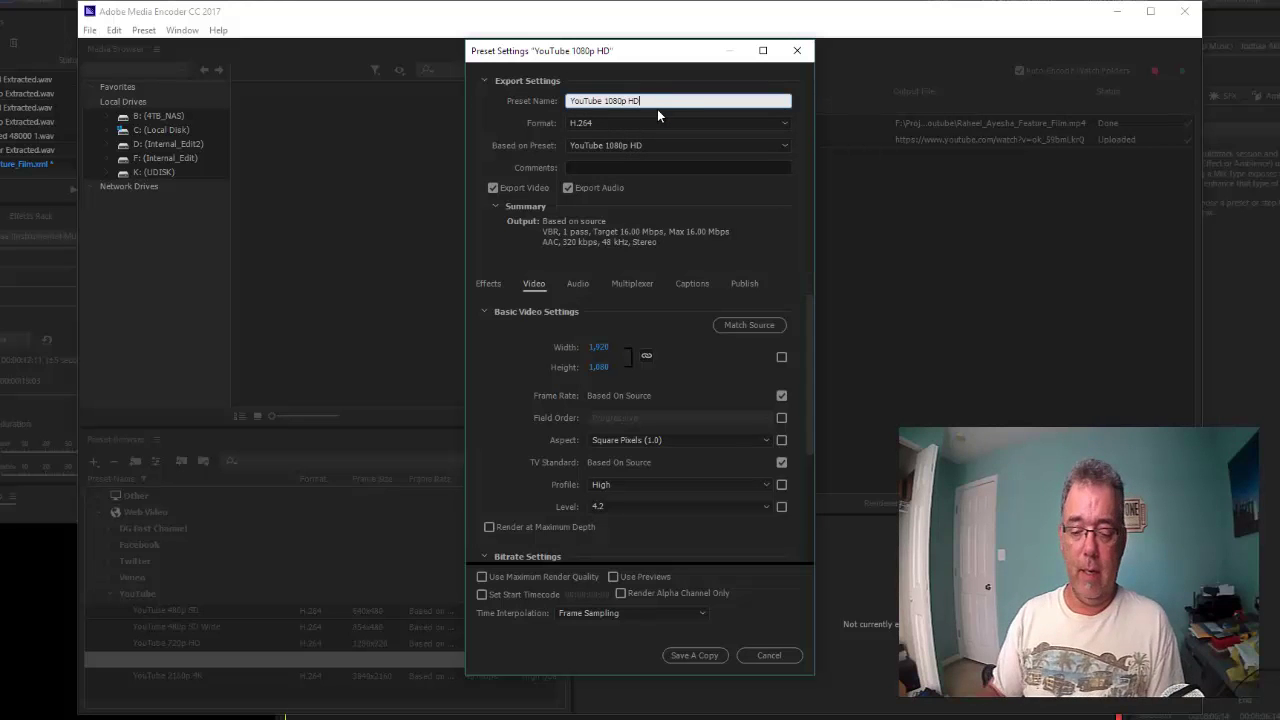
text(- 2 pass)
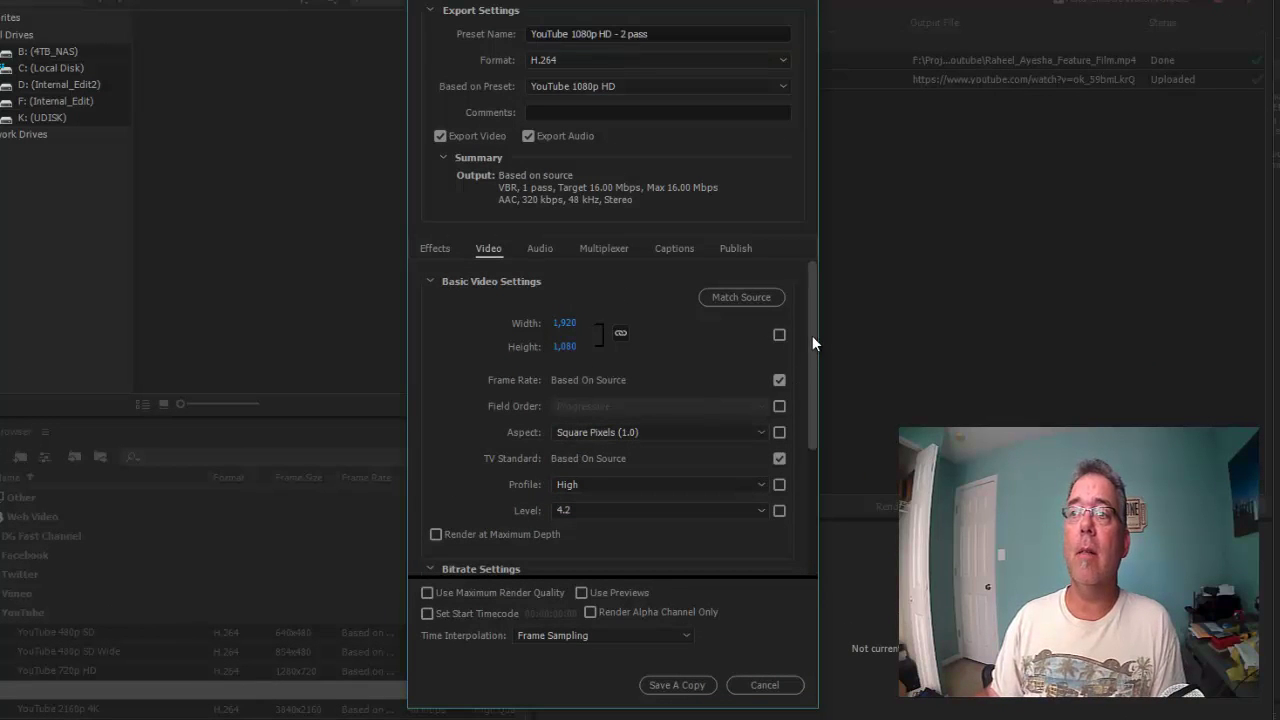
drag(812, 335, 666, 466)
click(585, 416)
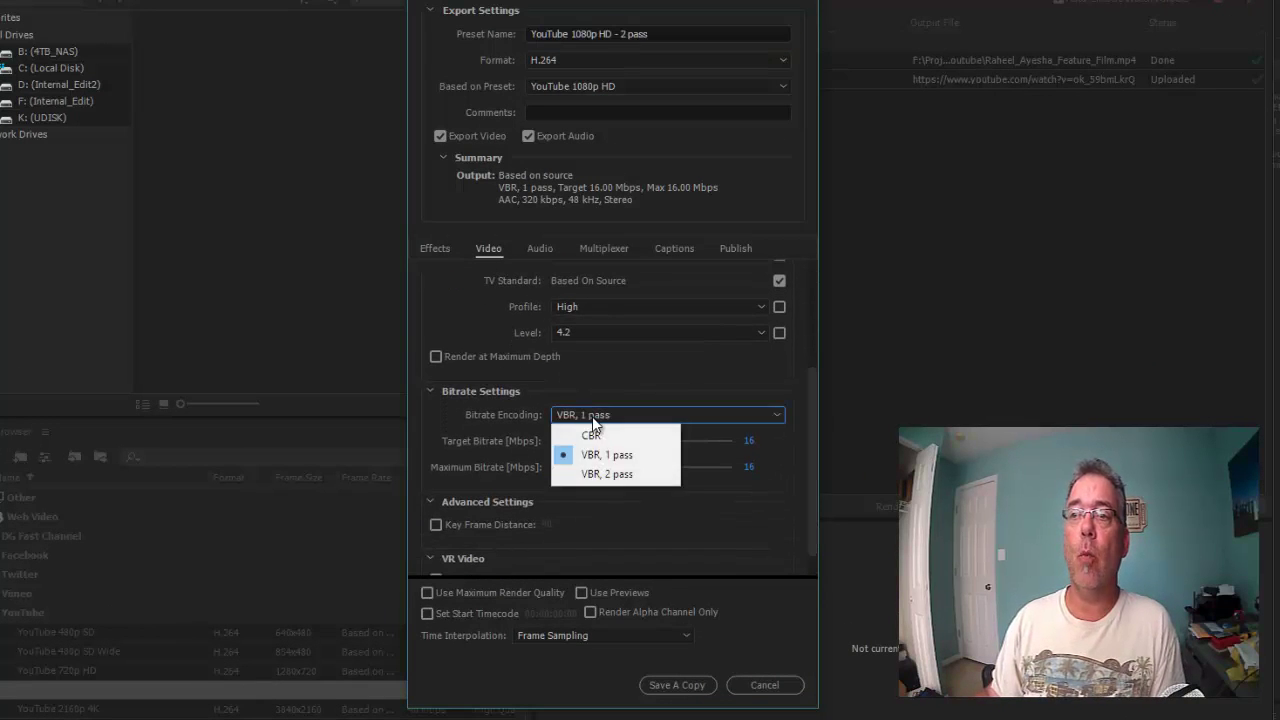
click(600, 474)
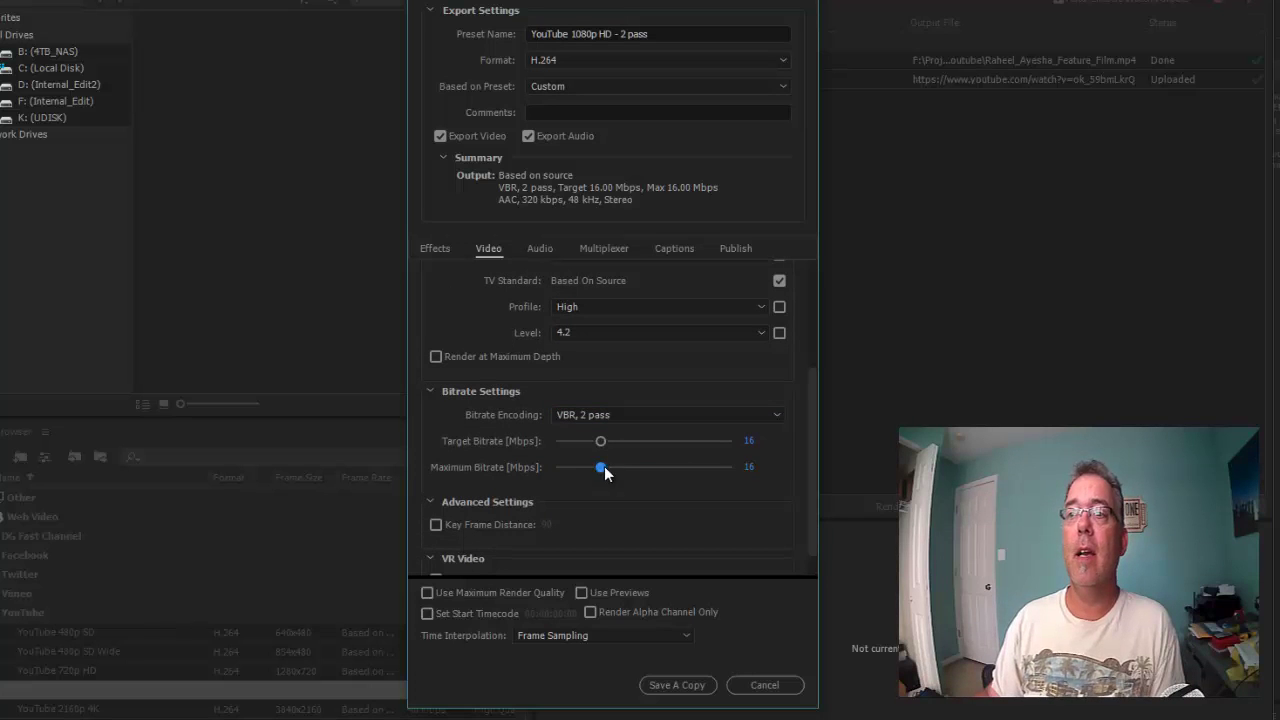
drag(603, 467, 589, 440)
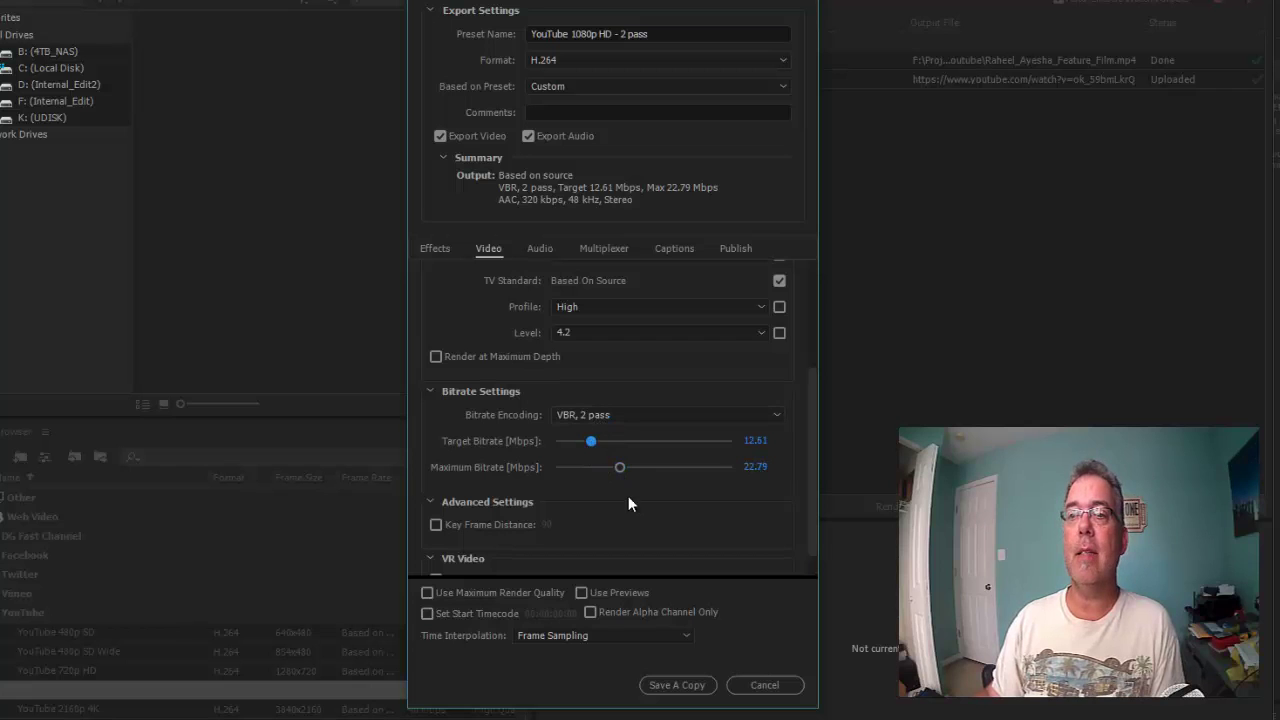
click(428, 594)
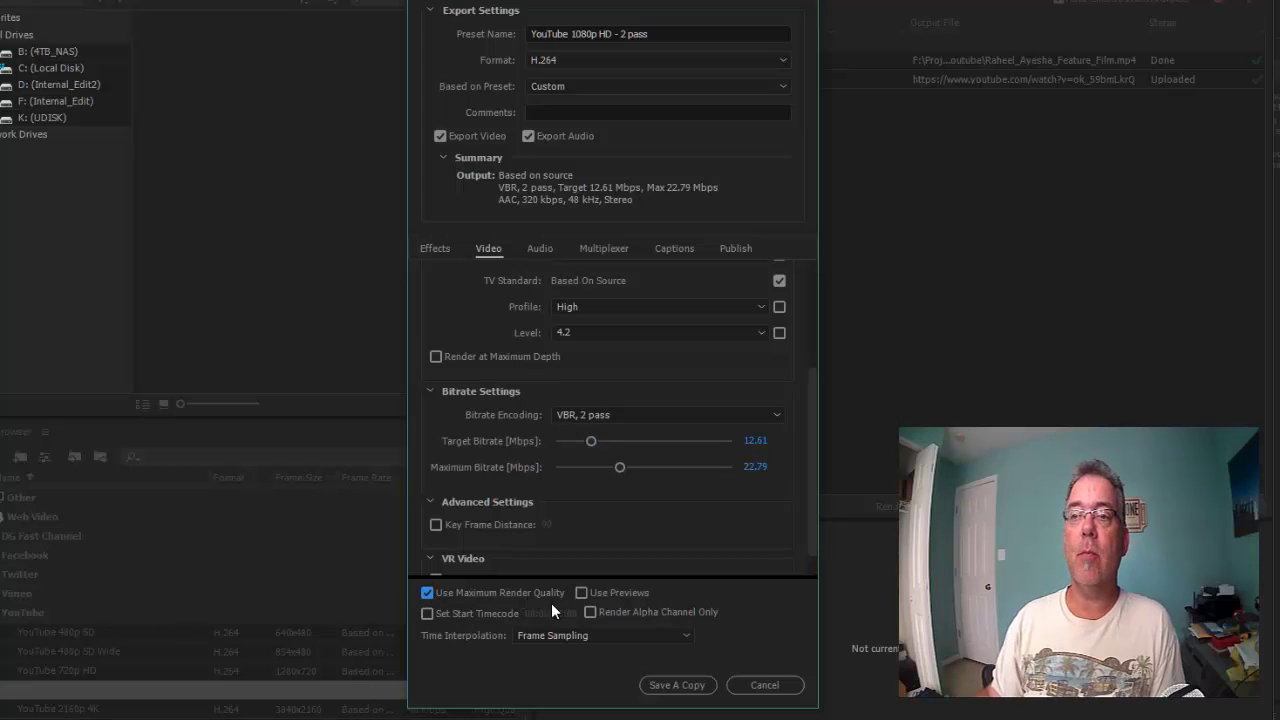
click(618, 635)
click(565, 692)
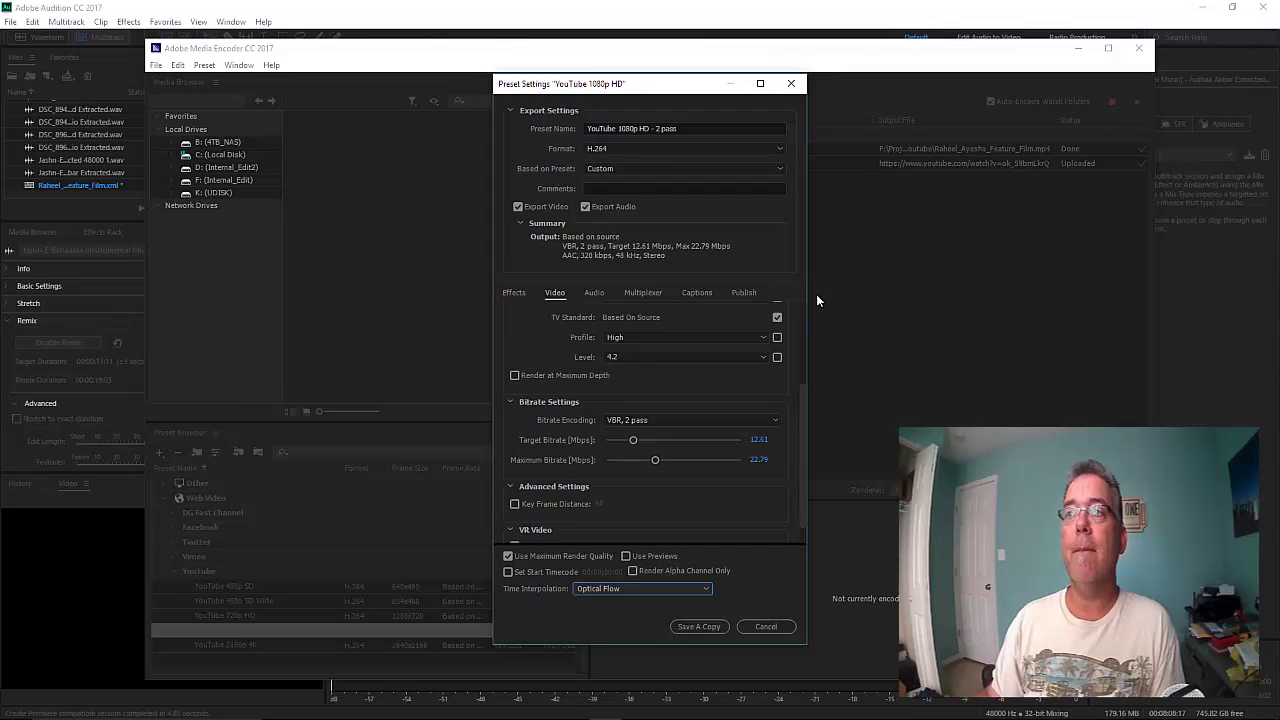
mouse_move(804, 392)
mouse_down()
mouse_move(805, 412)
mouse_move(813, 294)
mouse_move(785, 433)
mouse_move(805, 398)
mouse_up()
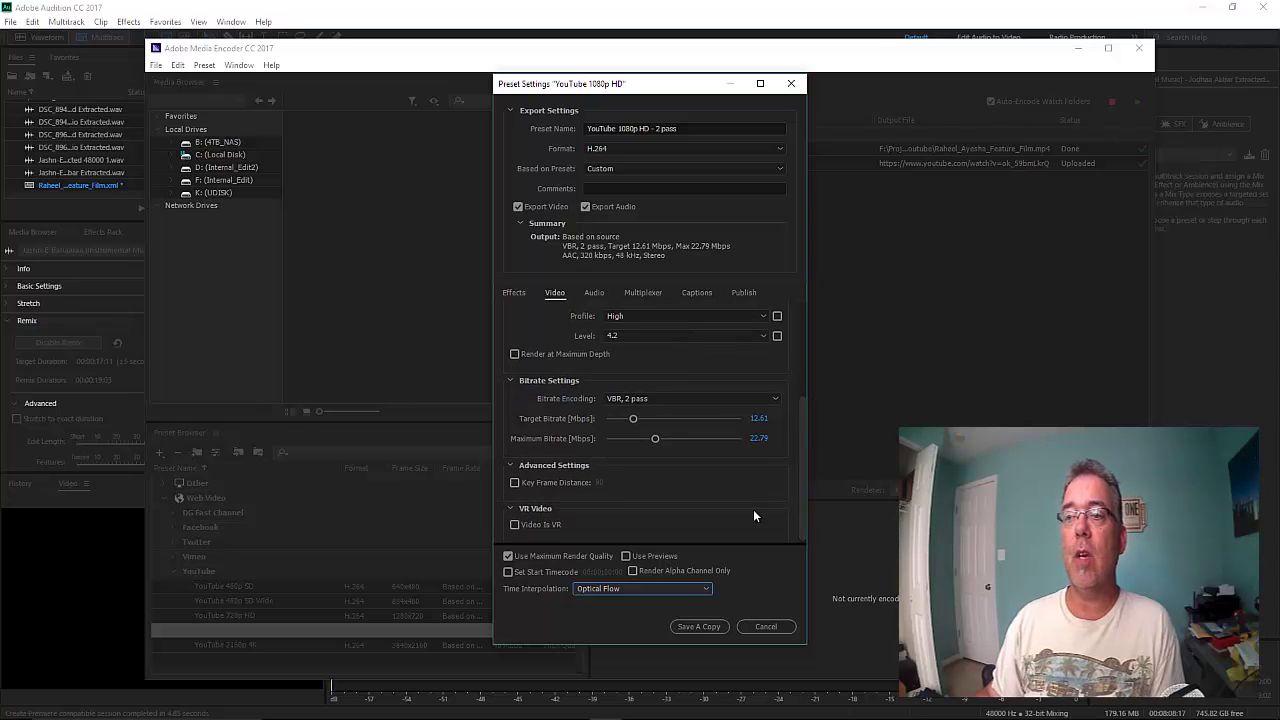
Save the user preset, delete the duplicate copy, and close Media Encoder
click(706, 630)
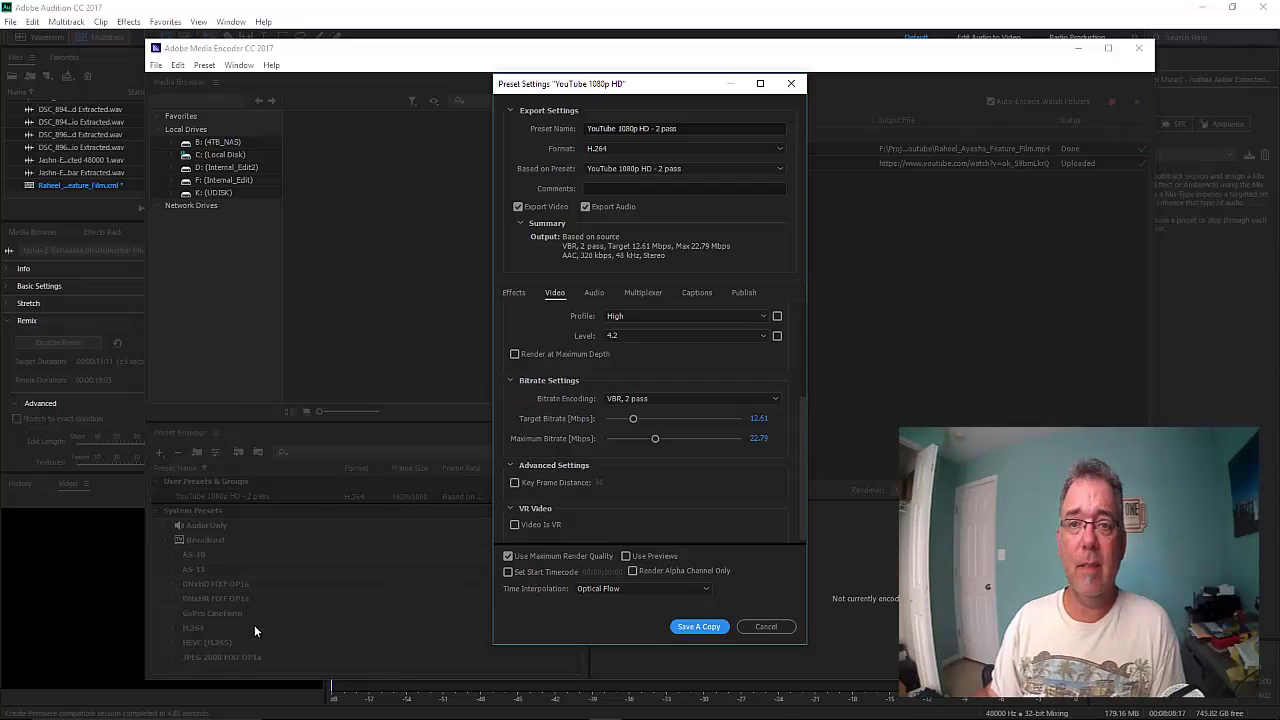
click(704, 628)
click(752, 631)
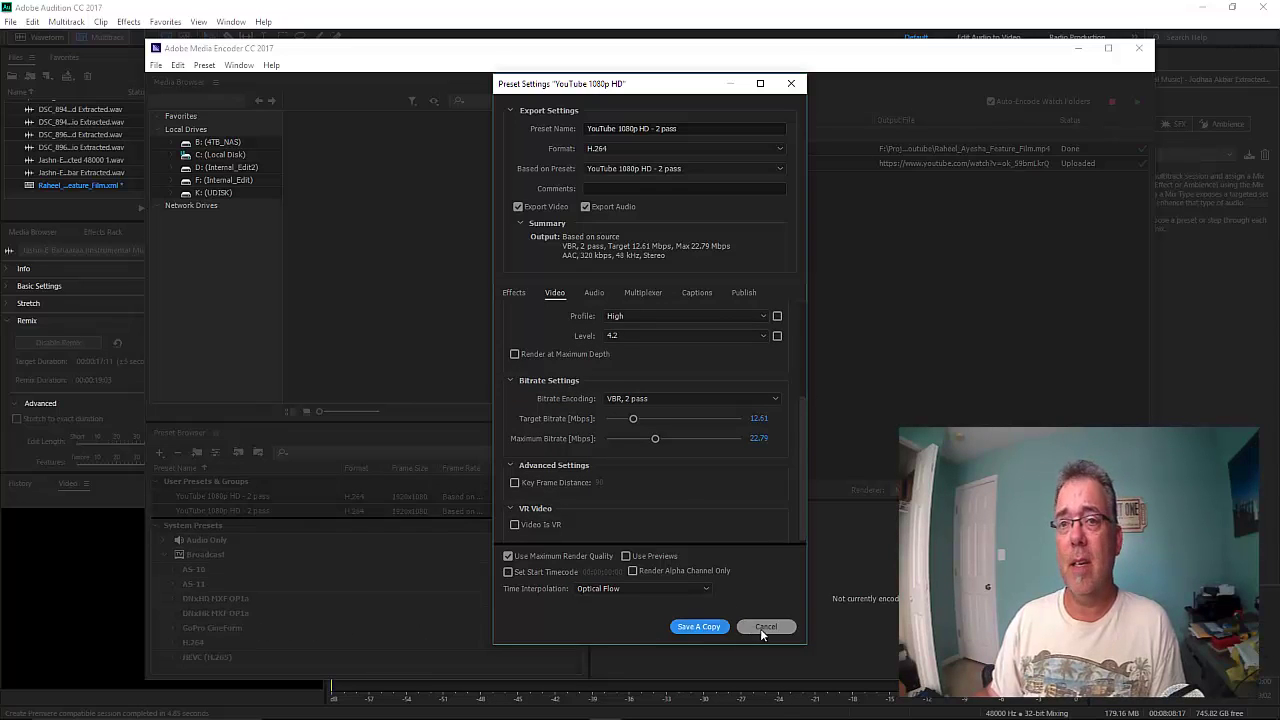
click(234, 510)
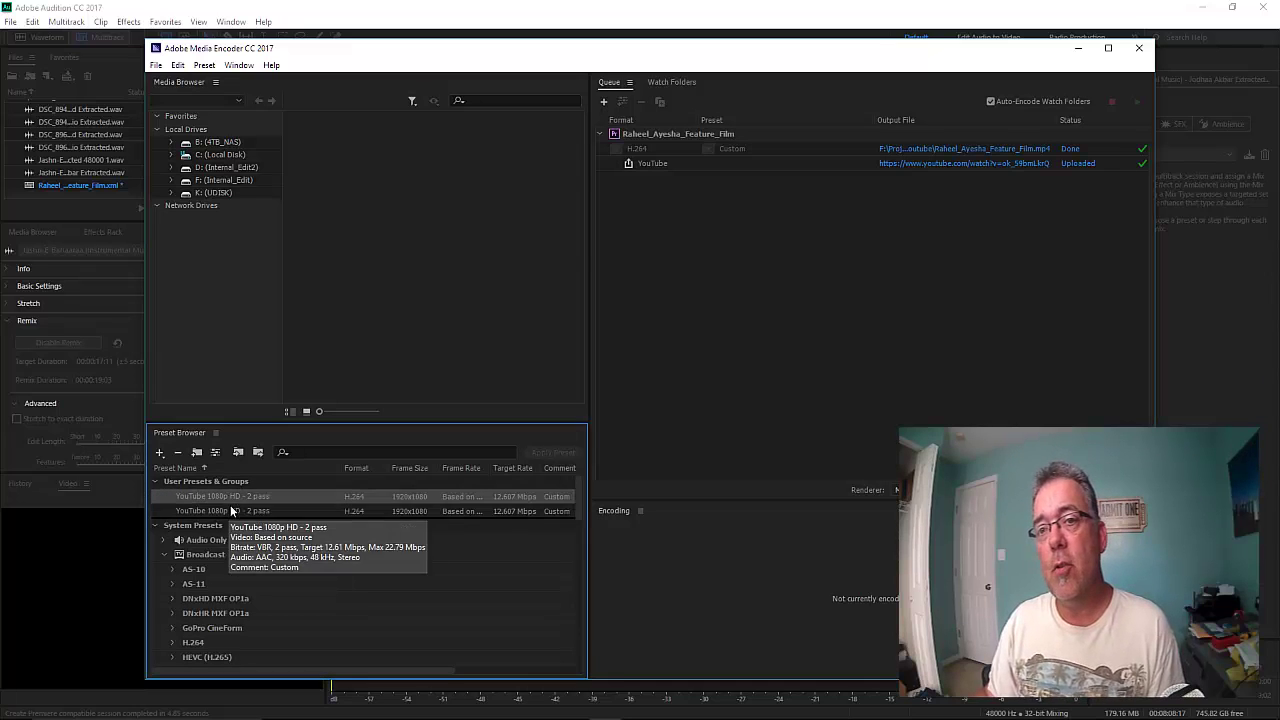
key(Delete)
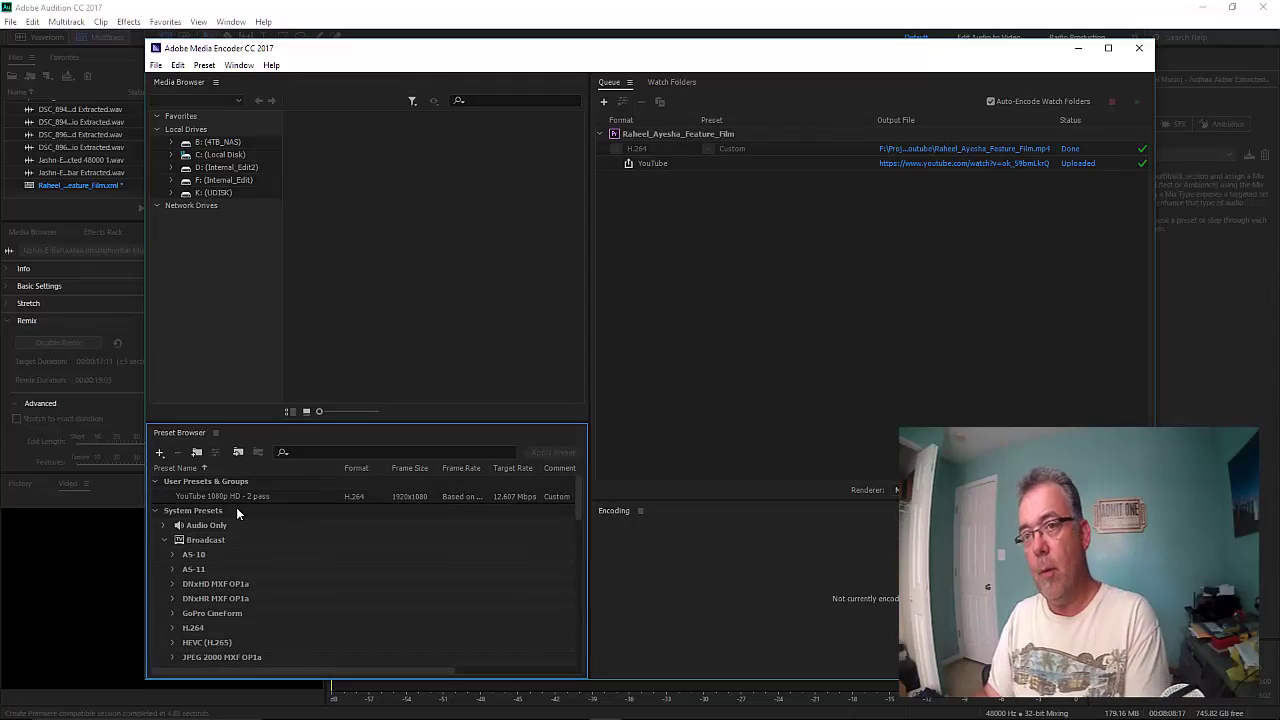
click(234, 498)
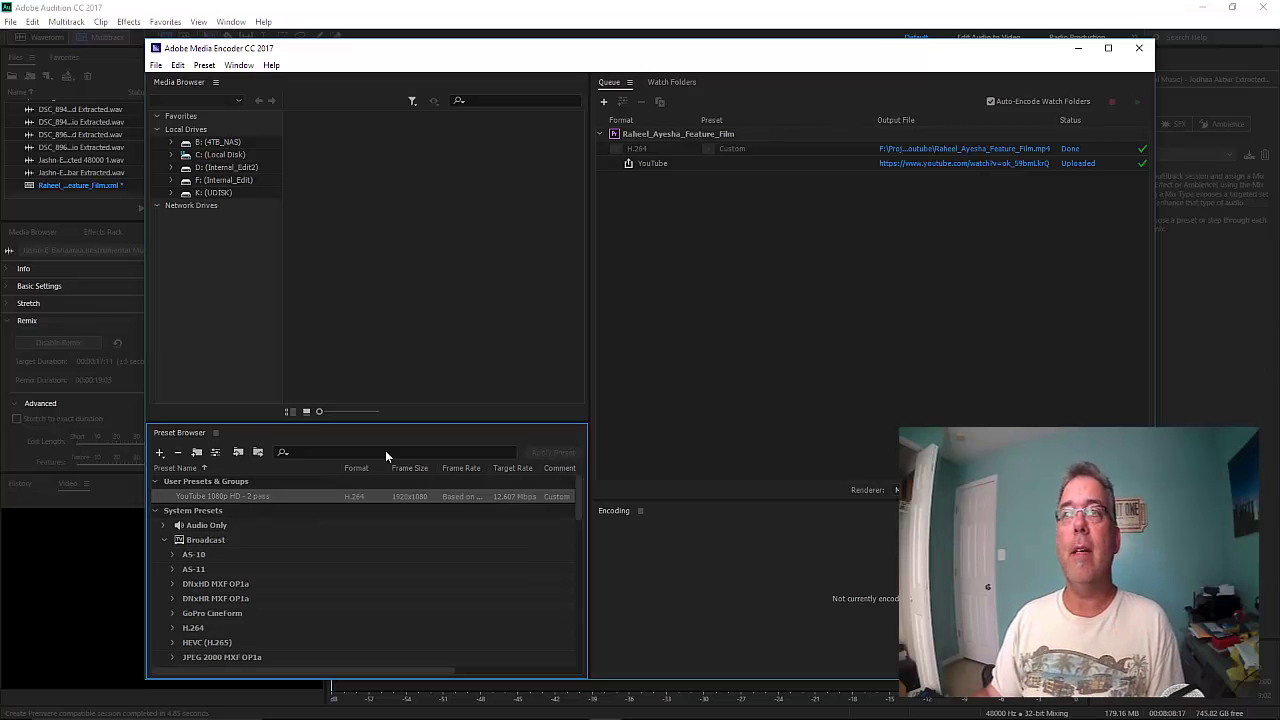
click(1139, 48)
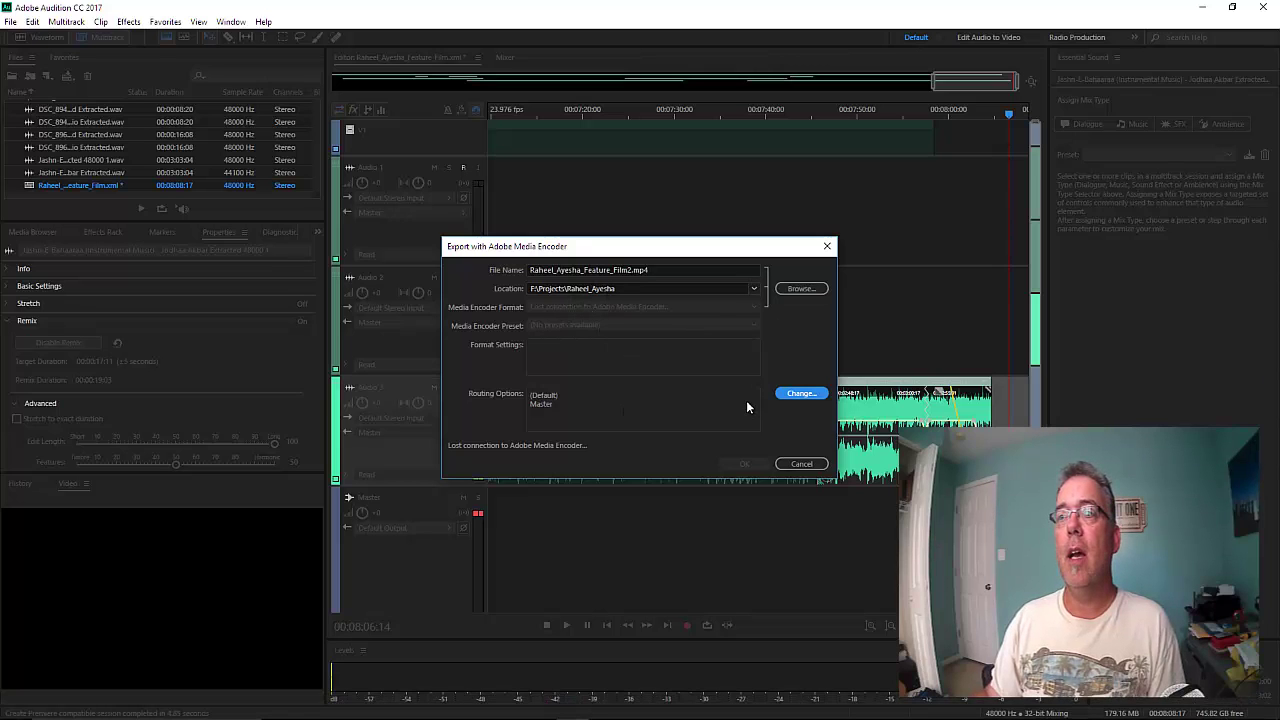
Cancel the disconnected export and relaunch Export with Adobe Media Encoder, returning to its dialog
click(801, 464)
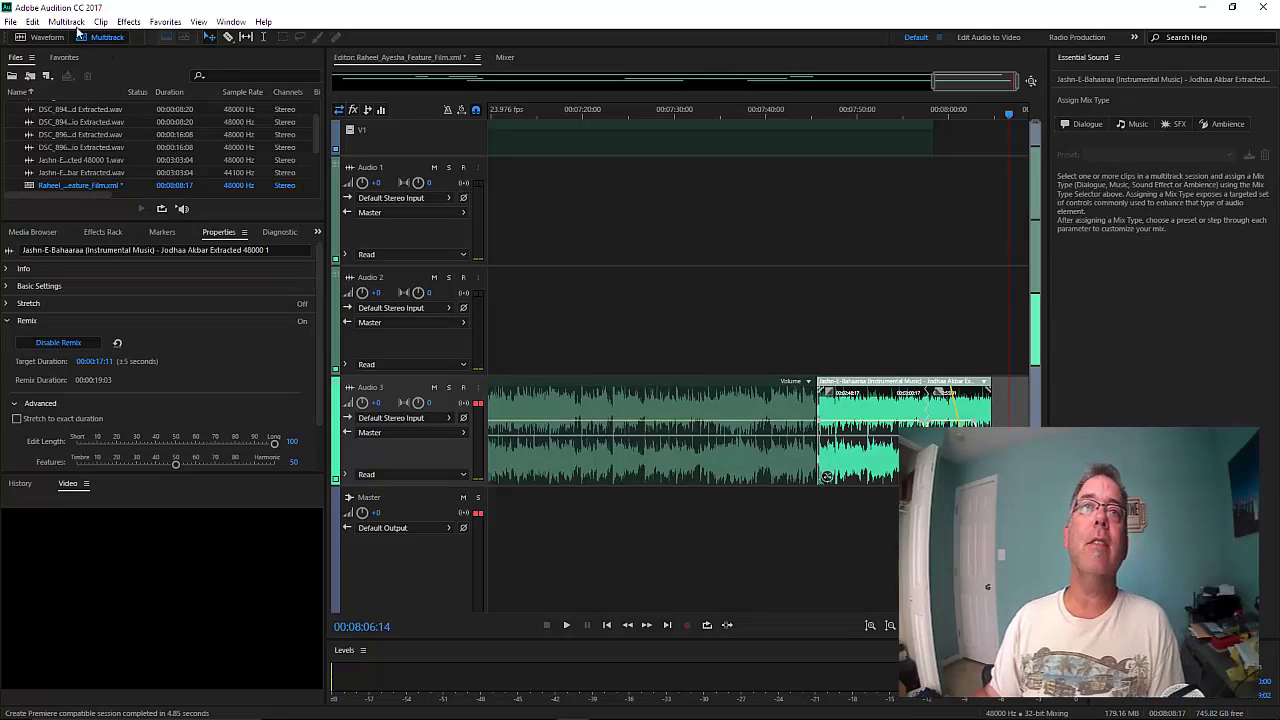
click(10, 21)
mouse_move(106, 284)
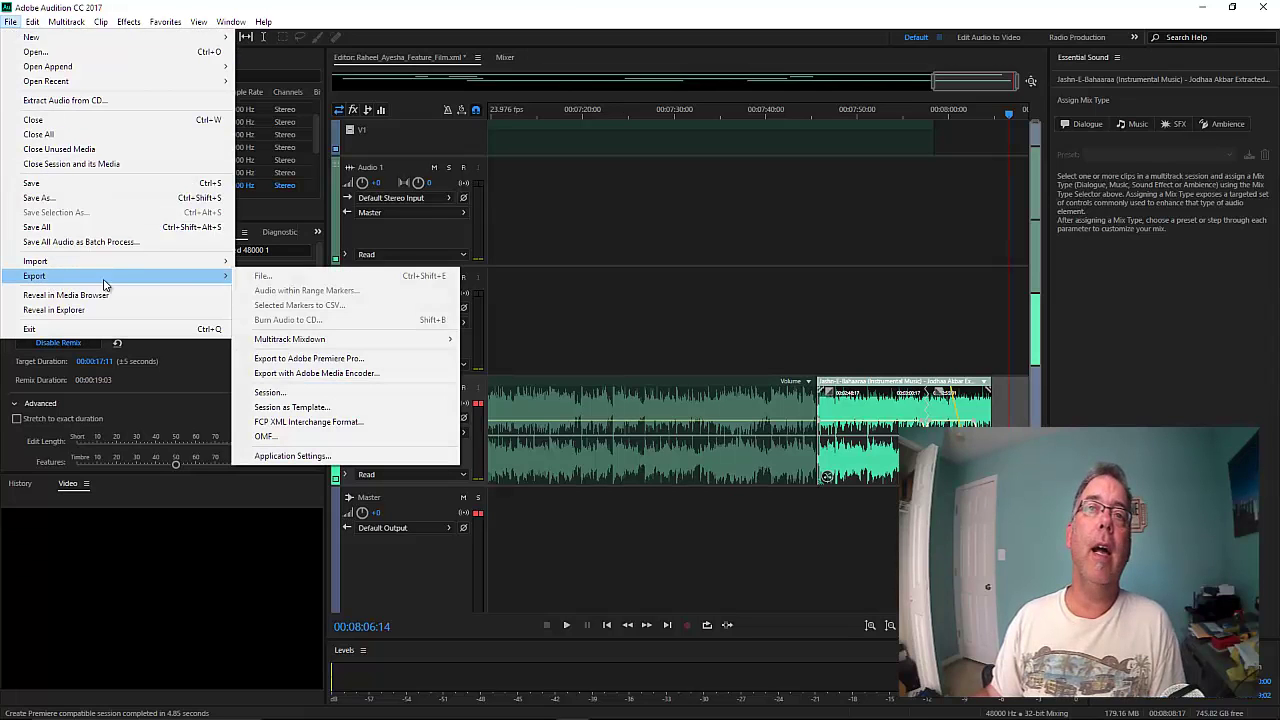
click(320, 374)
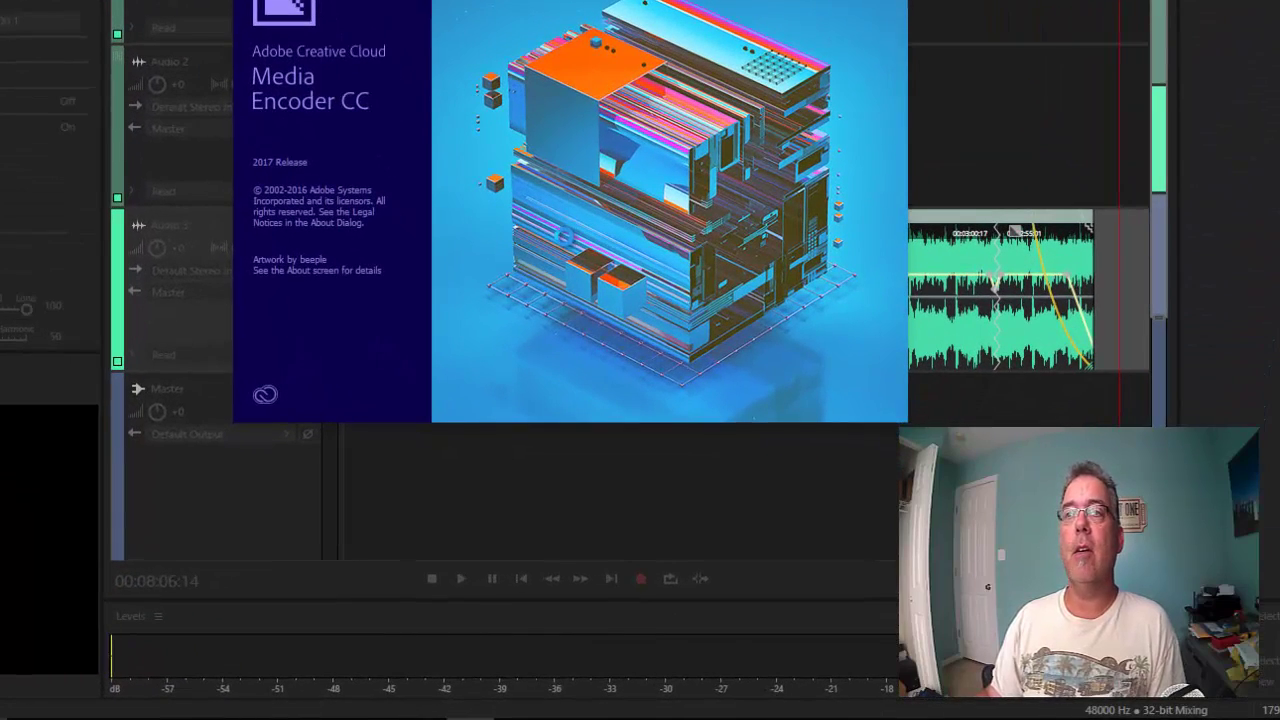
mouse_move(440, 712)
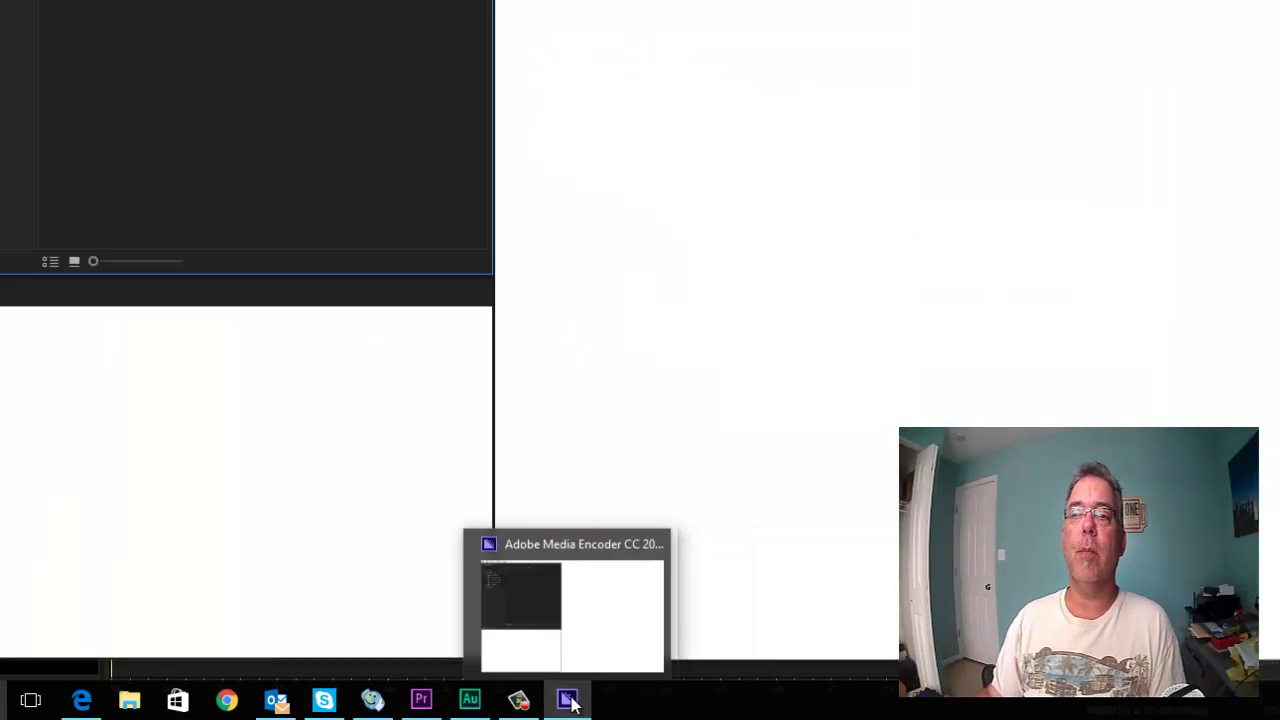
click(570, 702)
click(568, 698)
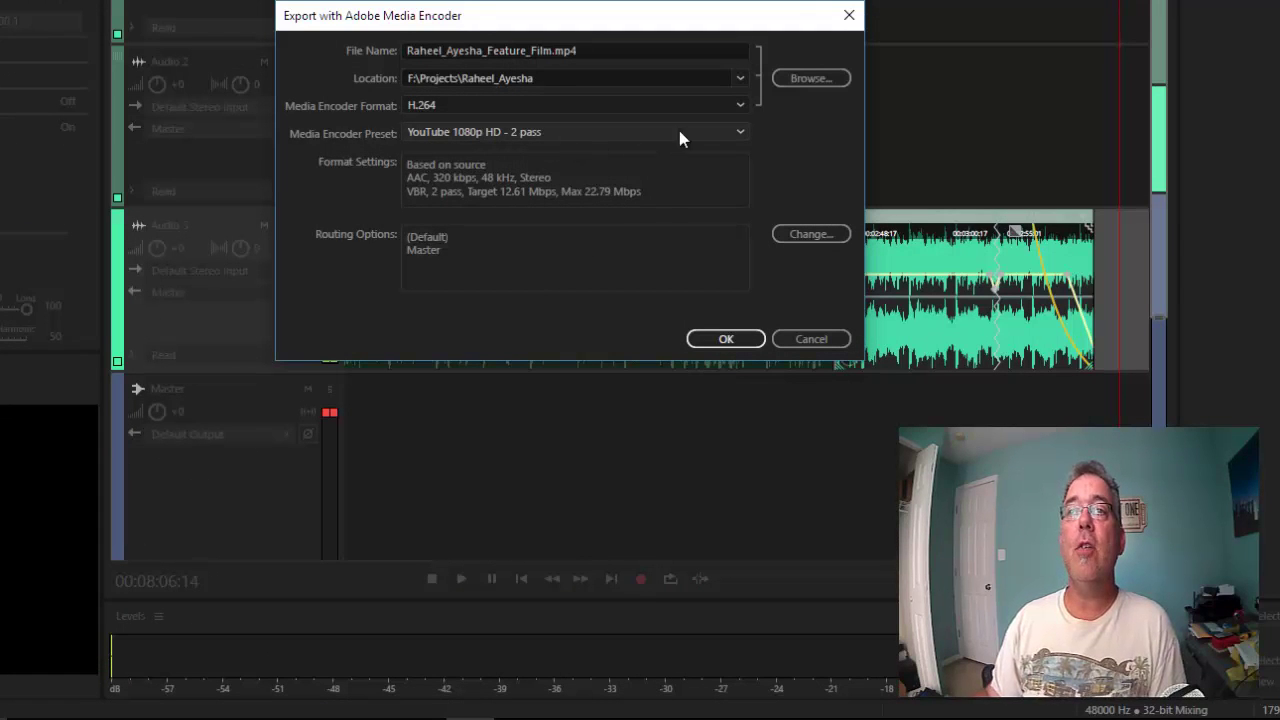
Keep the YouTube 1080p HD - 2 pass preset and send the mix to Media Encoder's queue
click(740, 129)
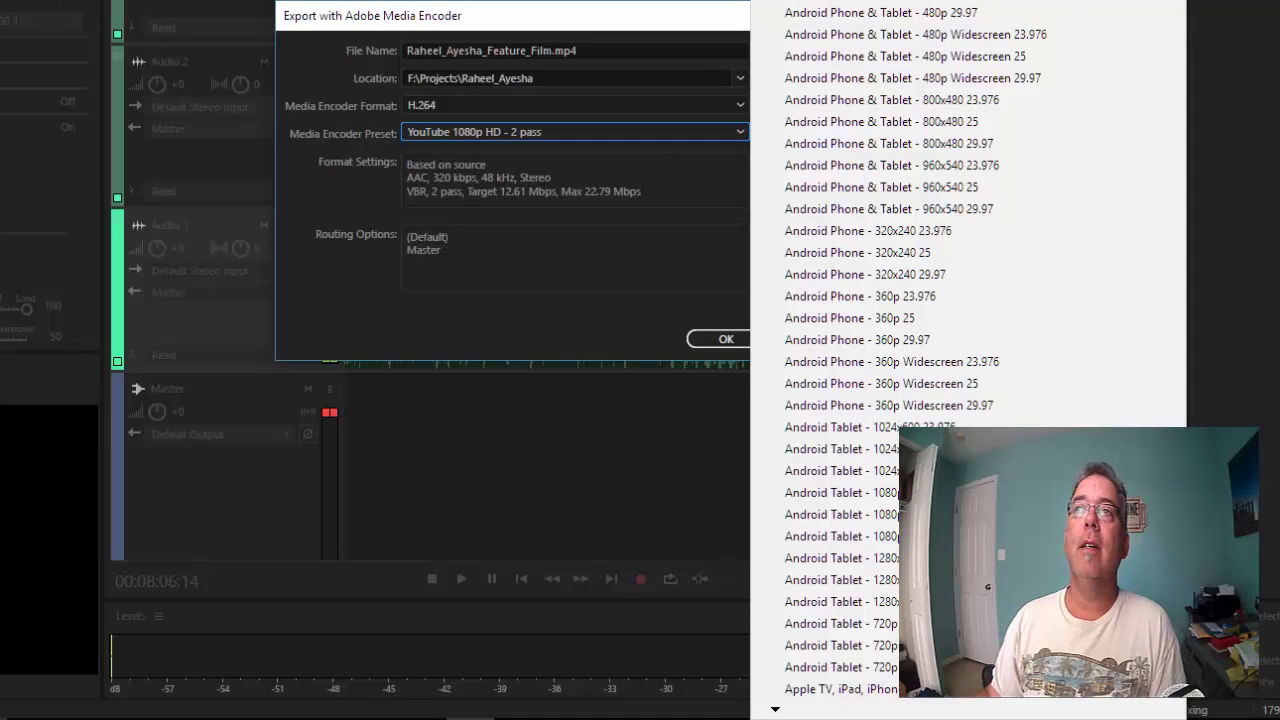
key(Escape)
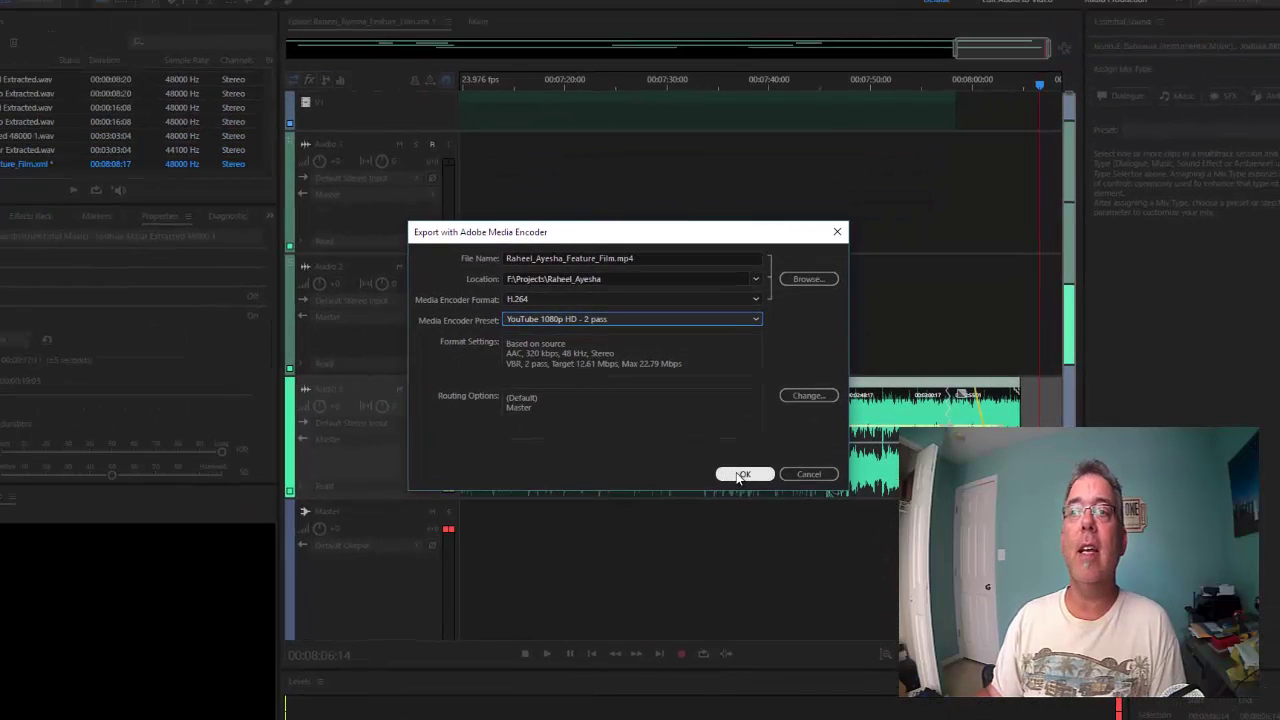
click(740, 475)
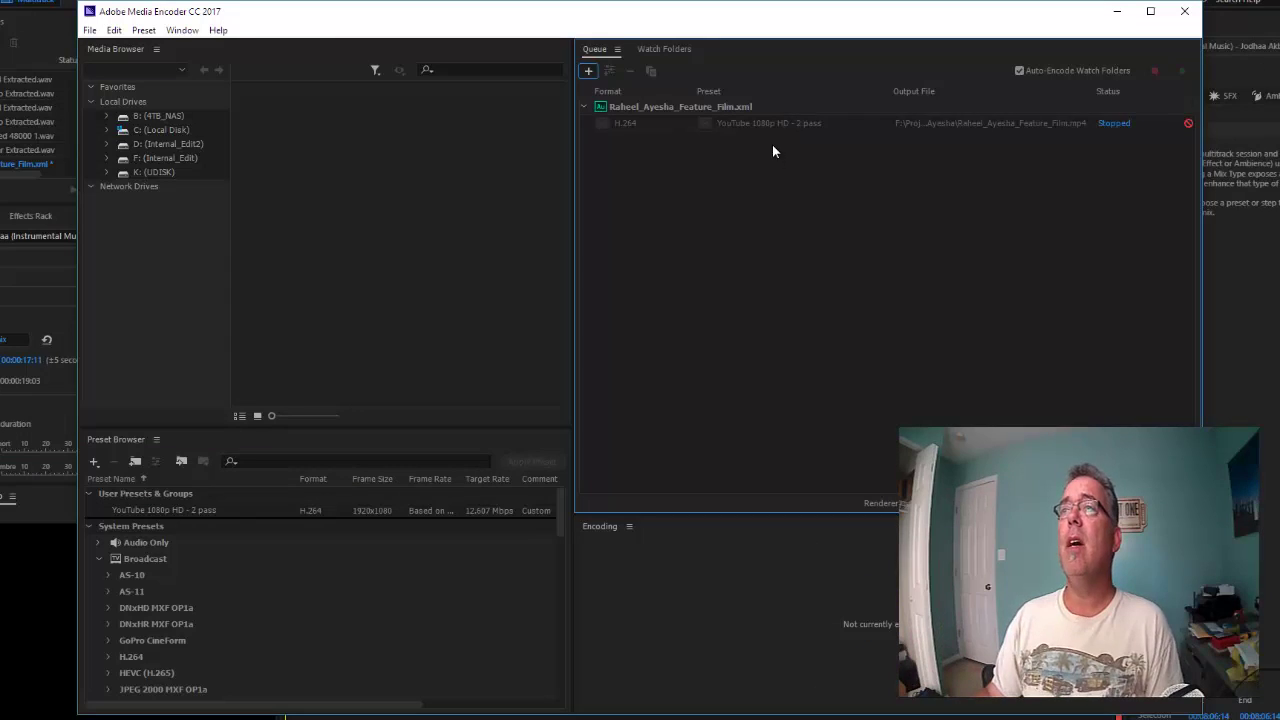
Open Export Settings for the Raheel_Ayesha_Feature_Film.xml queue item
click(787, 124)
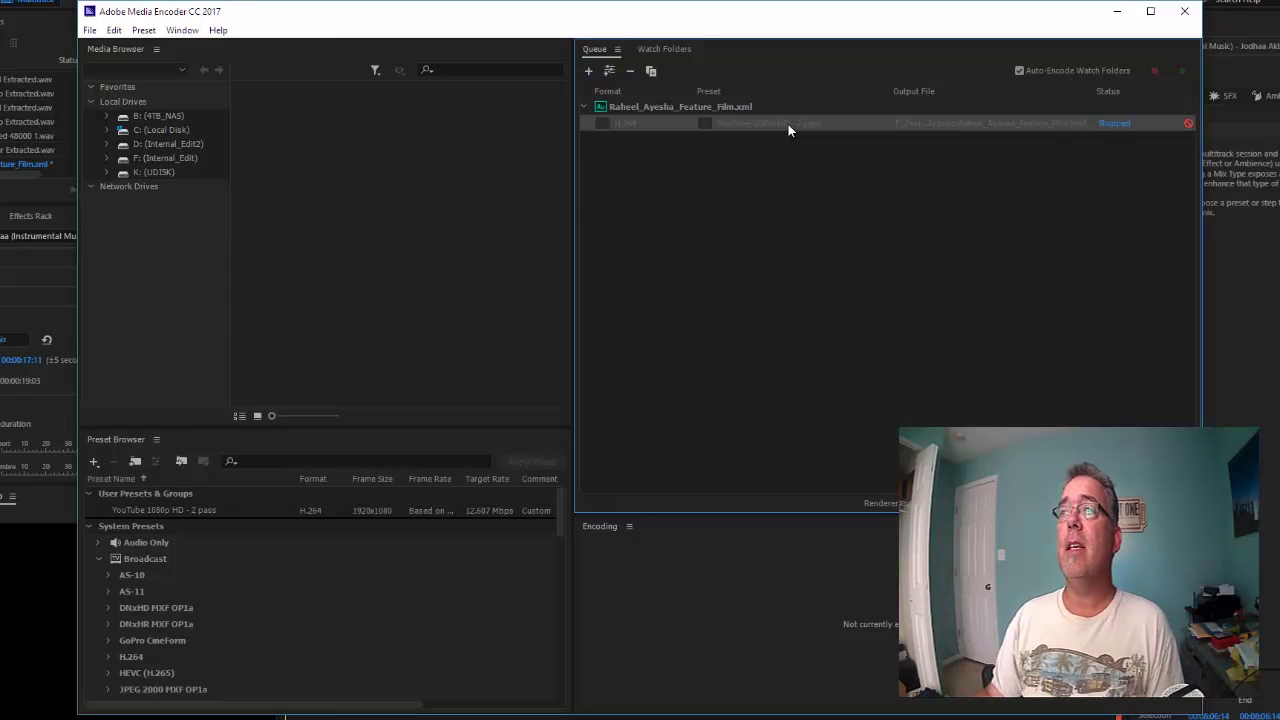
right_click(760, 121)
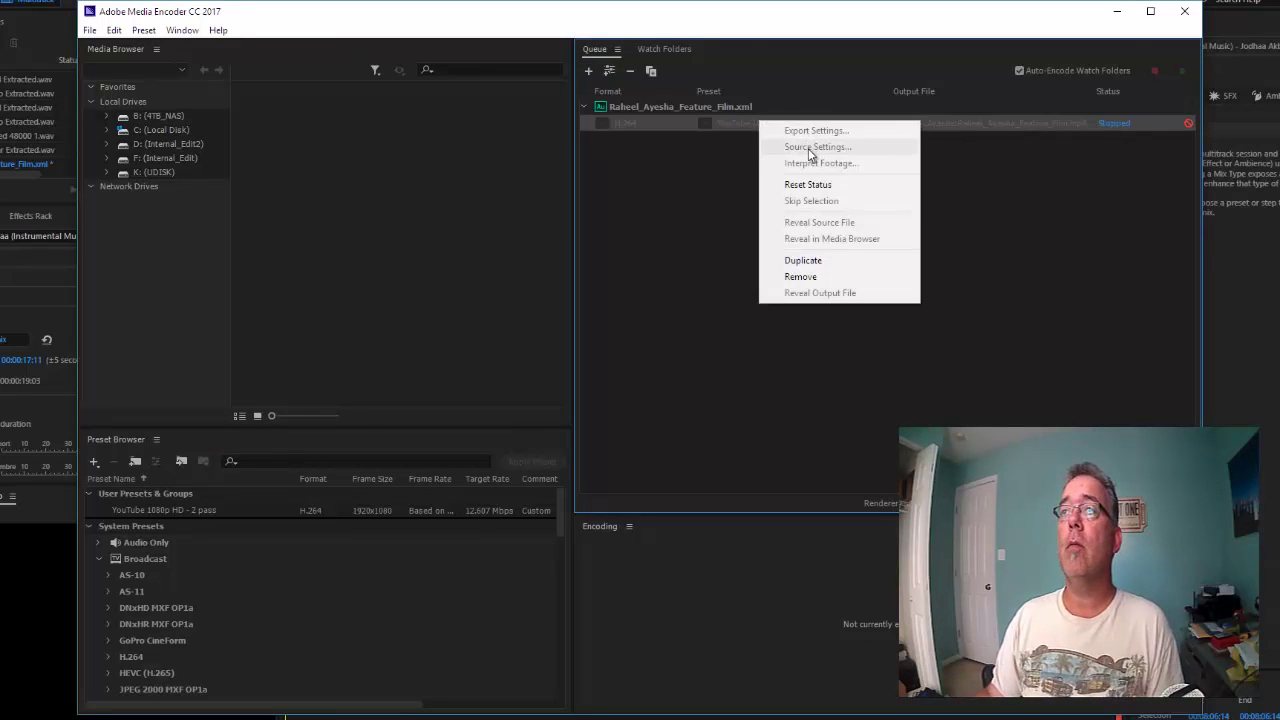
click(808, 185)
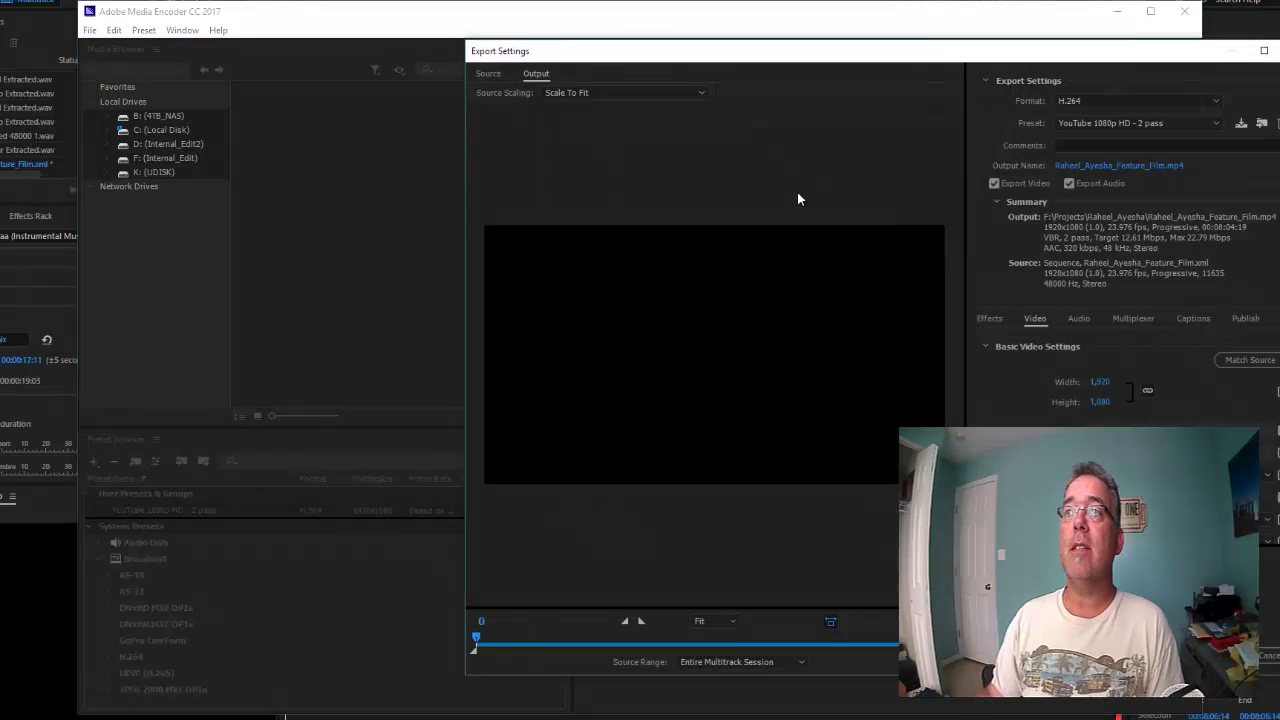
Move the Export Settings window into view and scroll the Publish tab down to Vimeo
drag(1036, 51, 650, 29)
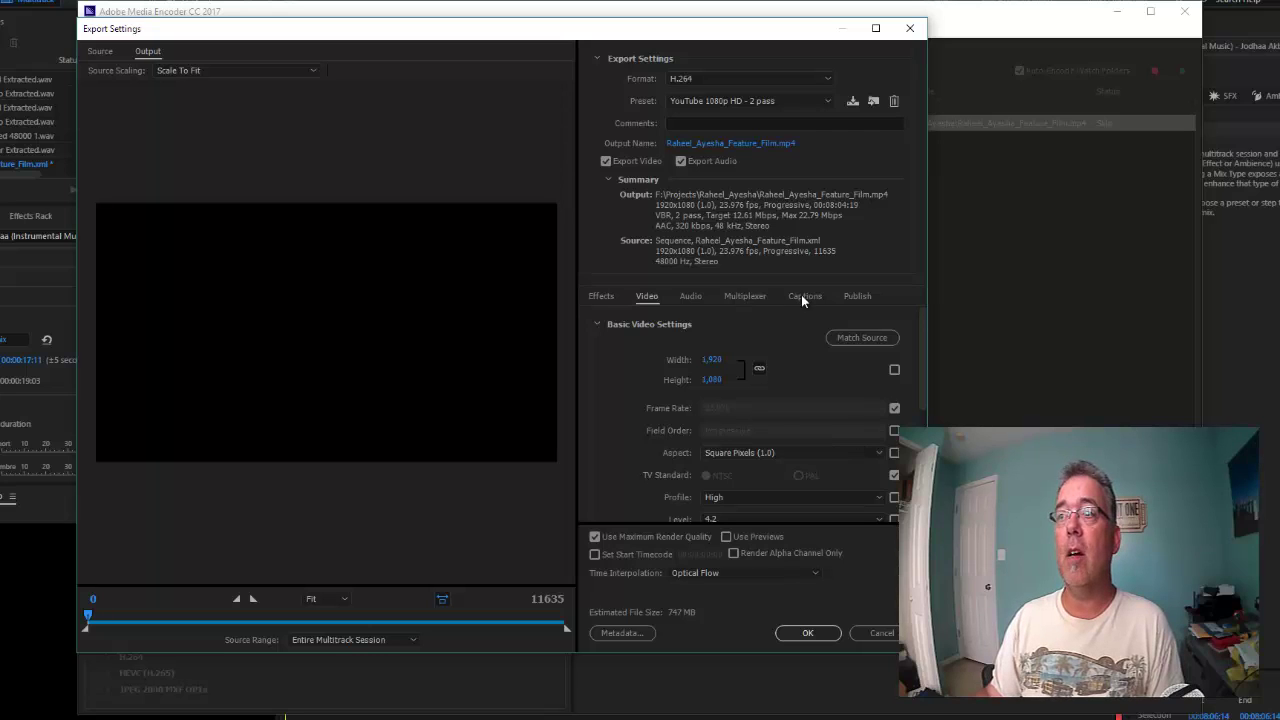
click(847, 298)
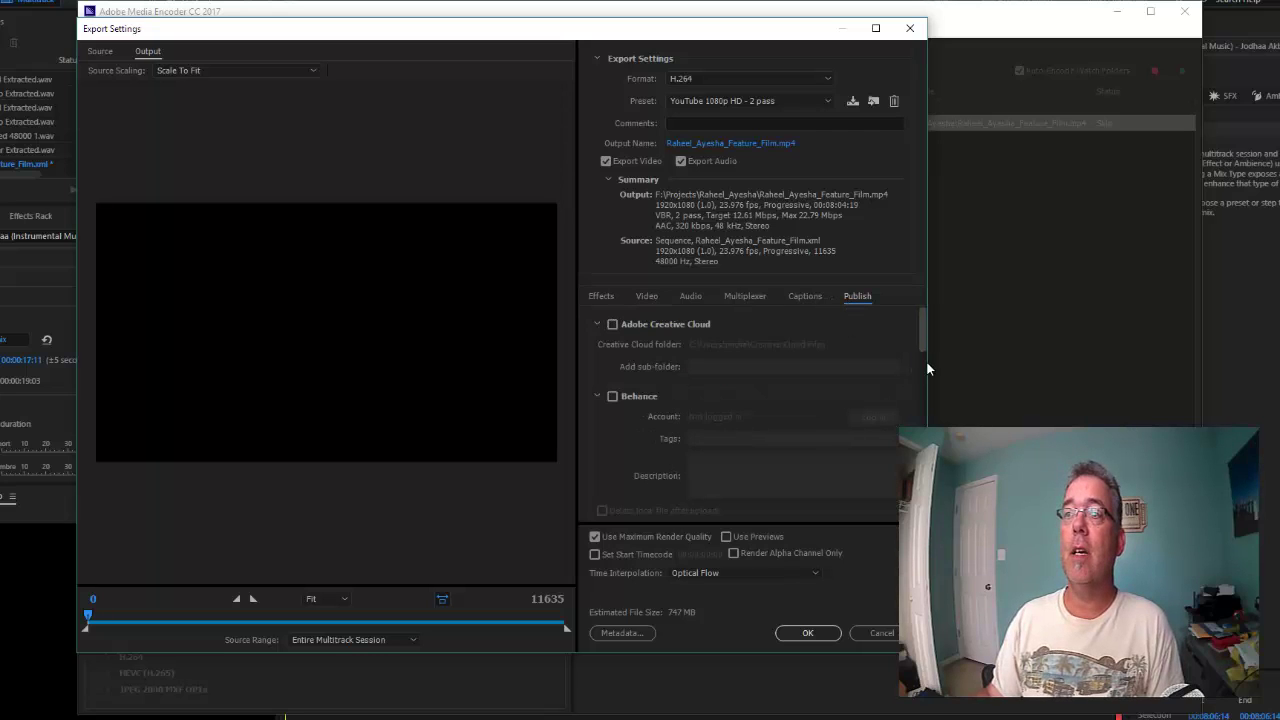
drag(926, 369, 932, 330)
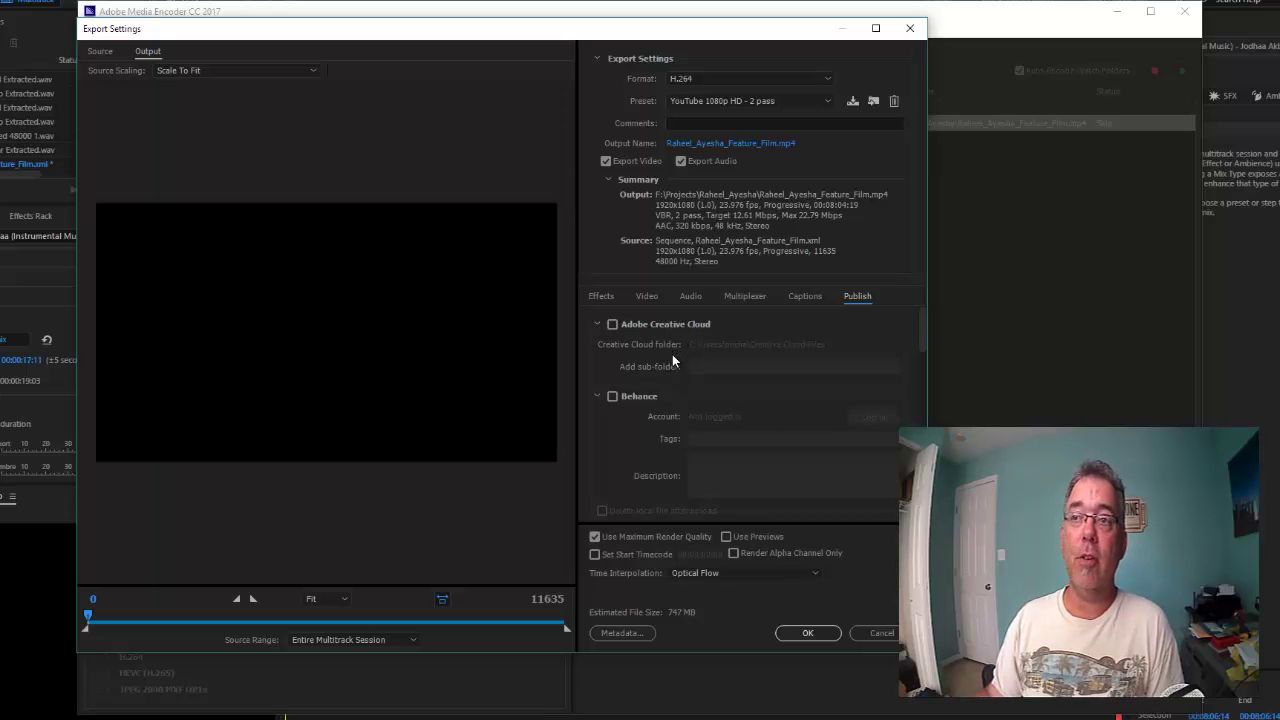
scroll(645, 411, down, 2)
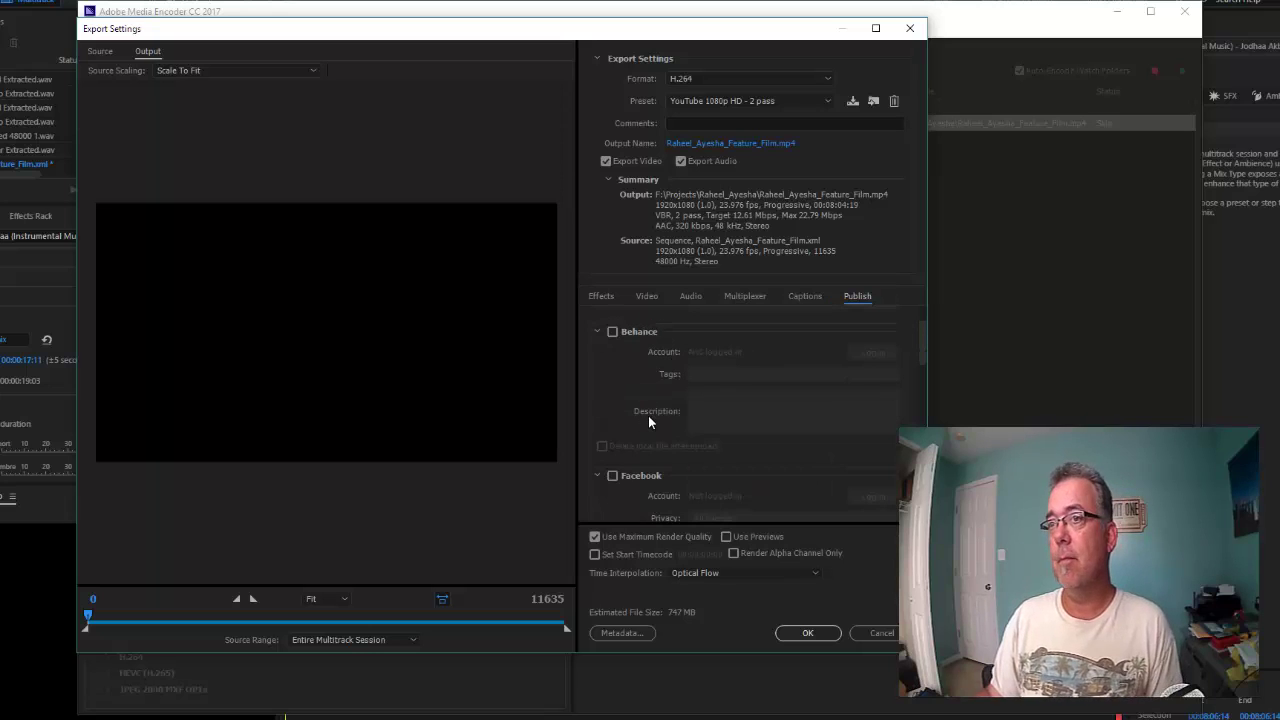
scroll(658, 428, down, 2)
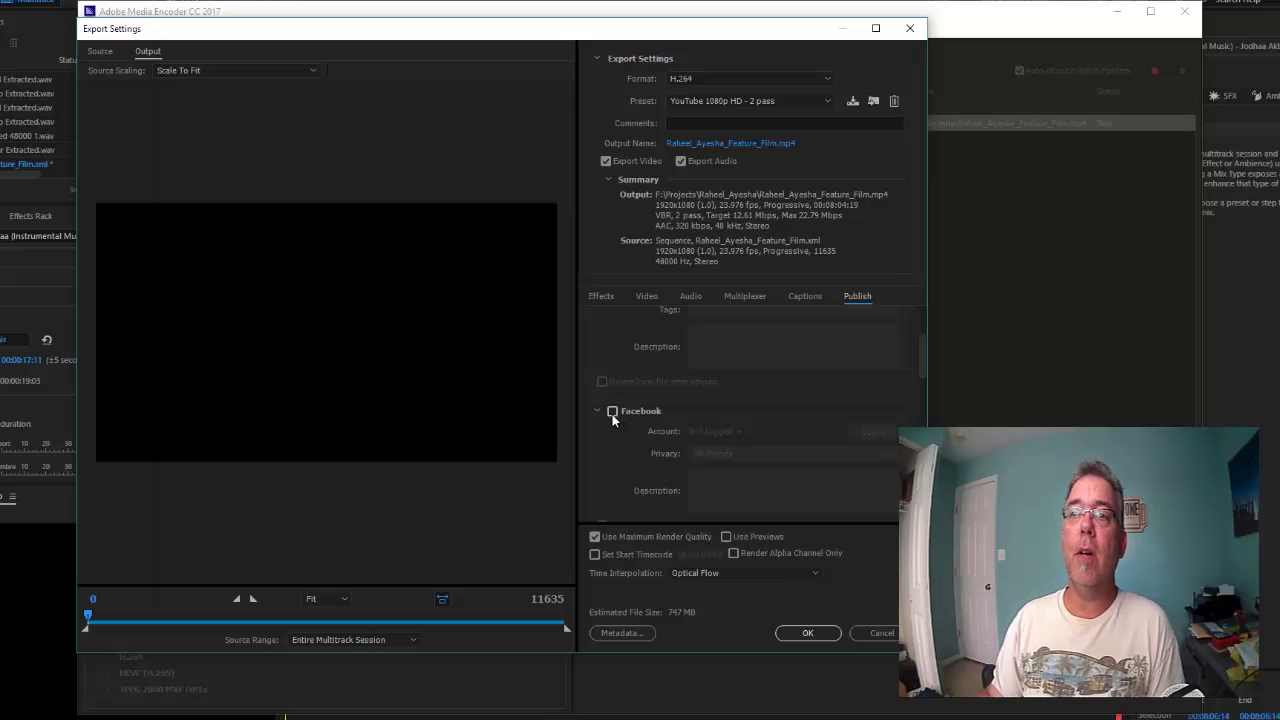
scroll(645, 395, down, 4)
scroll(670, 410, up, 4)
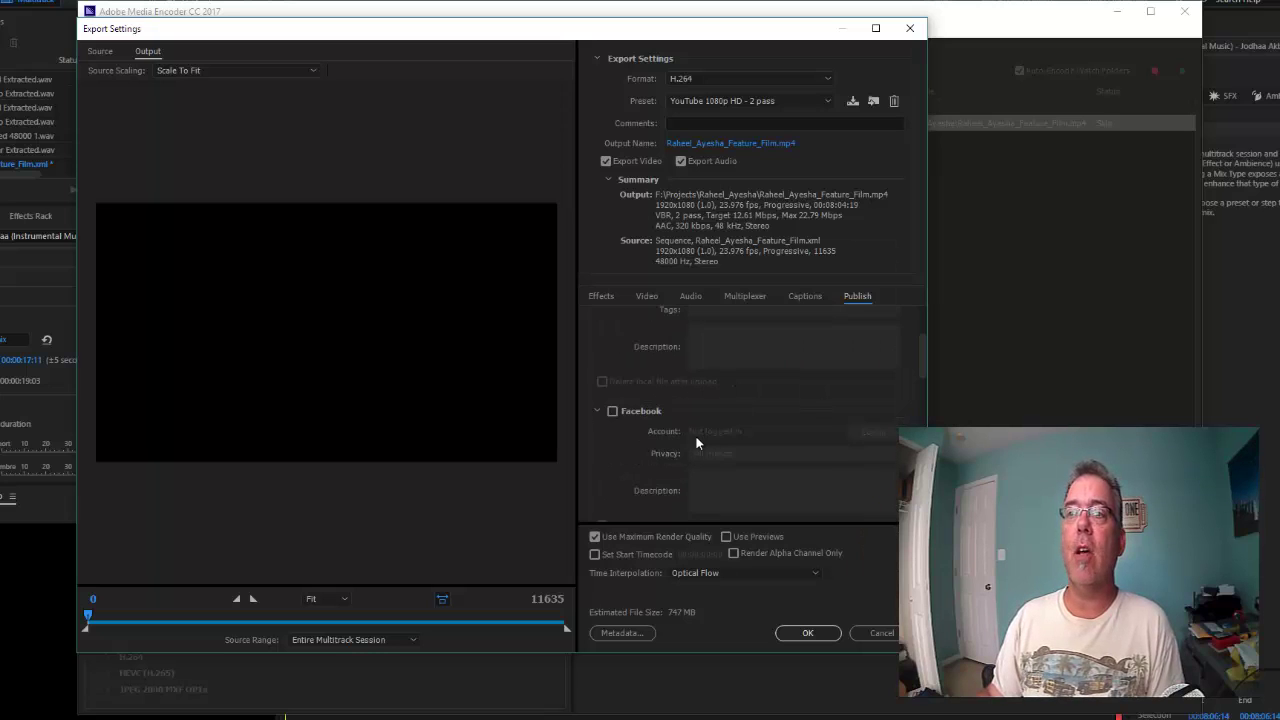
scroll(626, 423, down, 4)
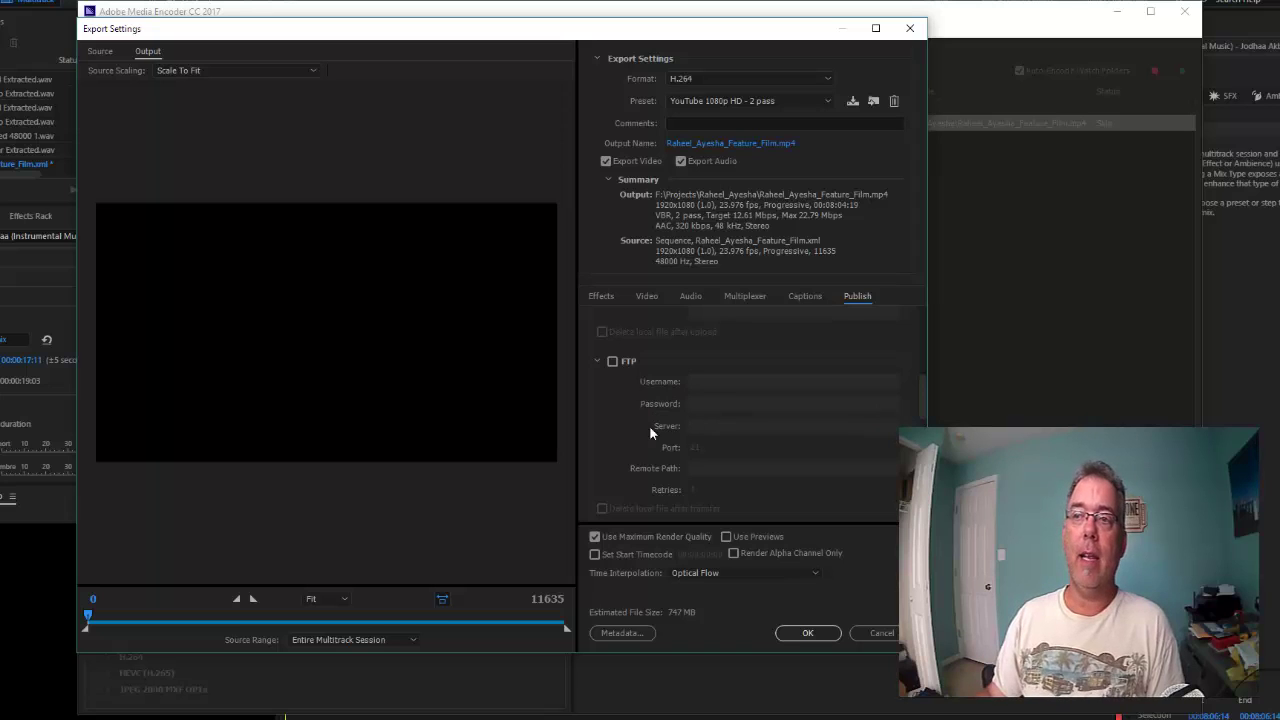
scroll(623, 427, down, 4)
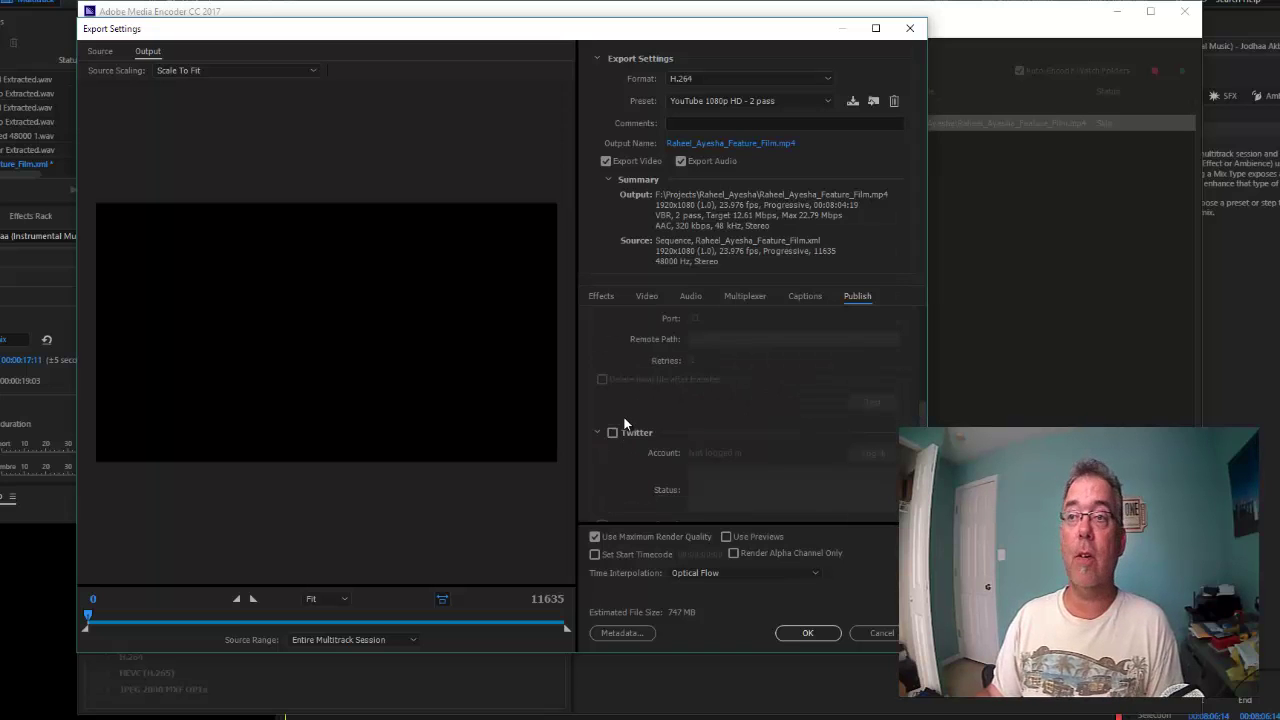
scroll(650, 405, down, 2)
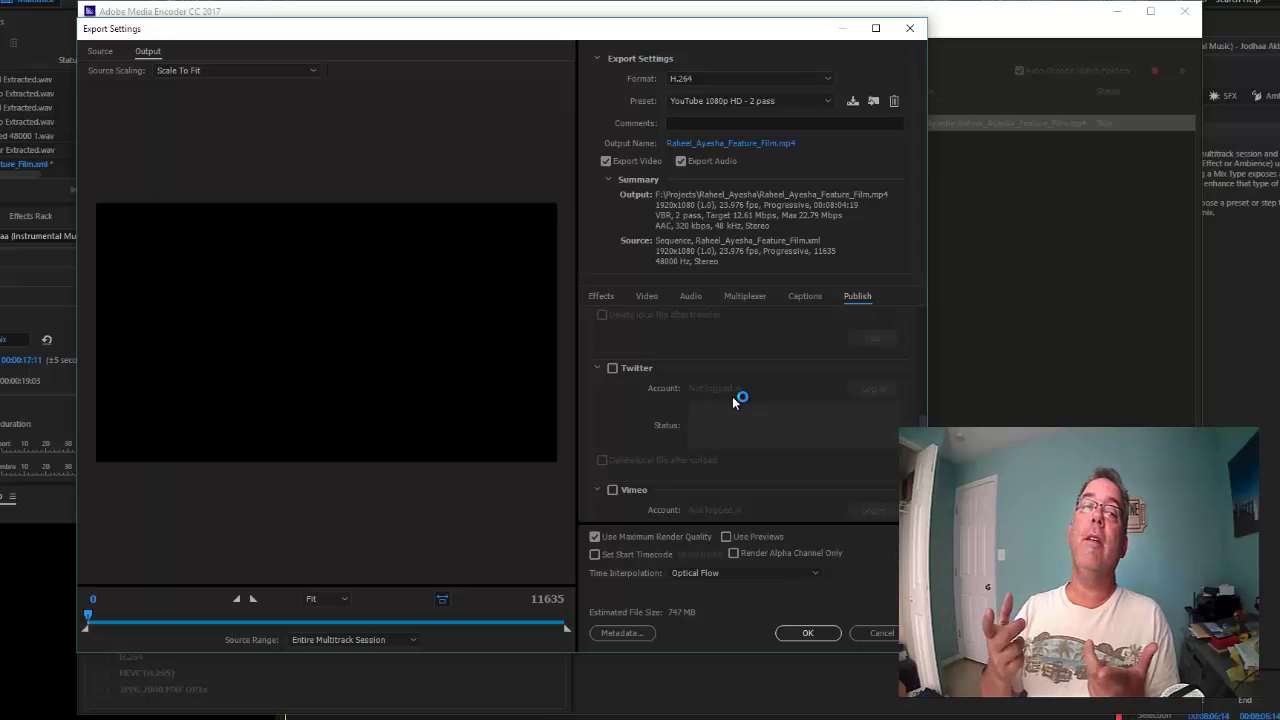
scroll(701, 425, down, 4)
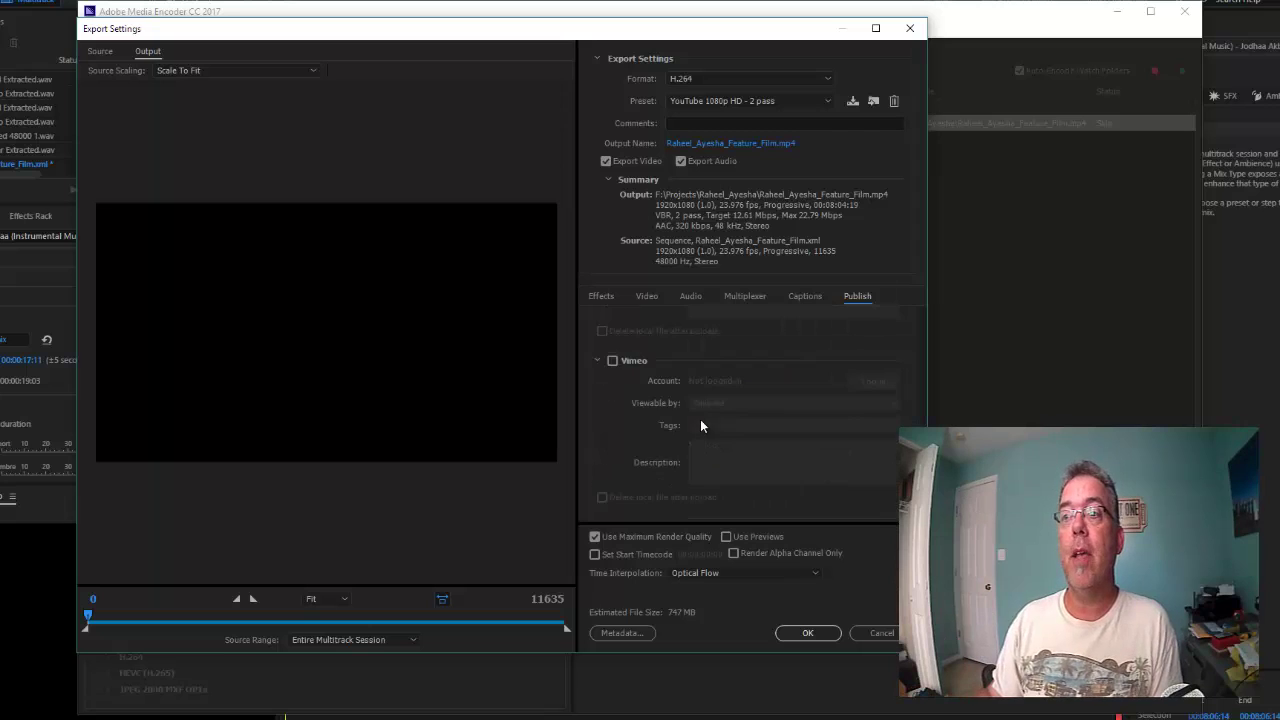
Enable Vimeo publishing, log in with Facebook and allow Media Encoder account access
click(612, 360)
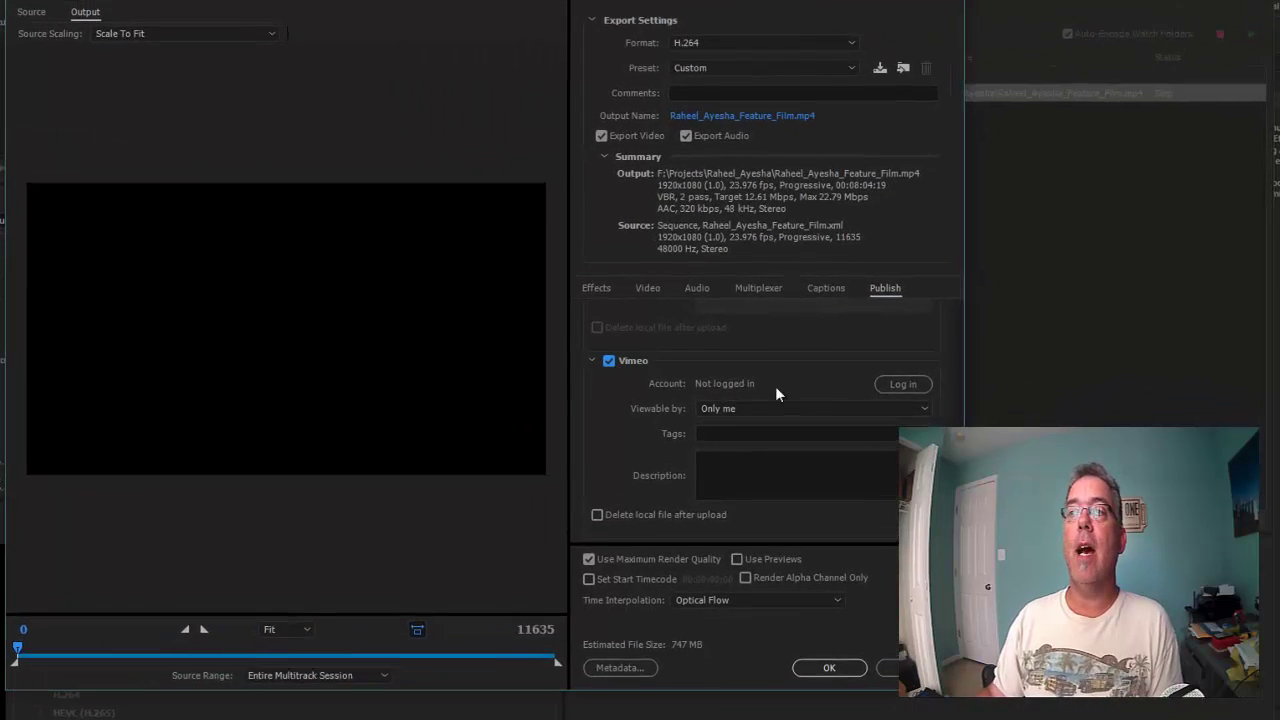
click(903, 384)
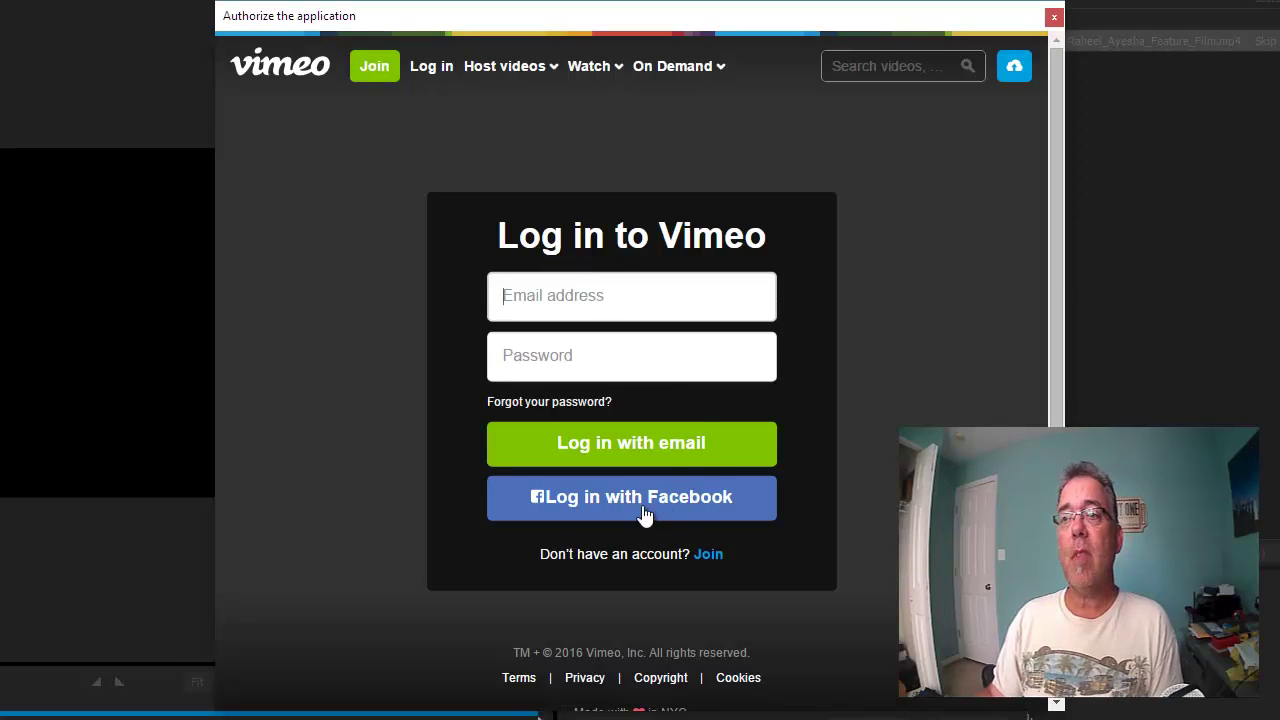
click(643, 513)
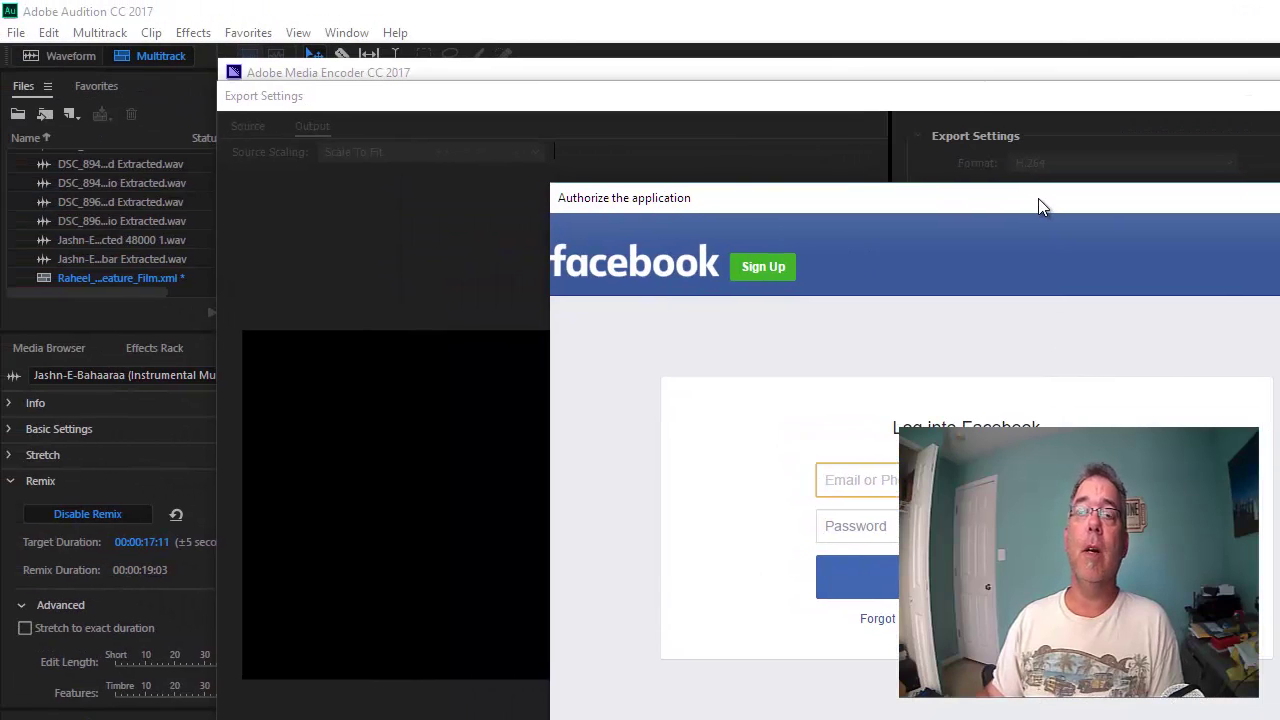
drag(1038, 198, 0, 340)
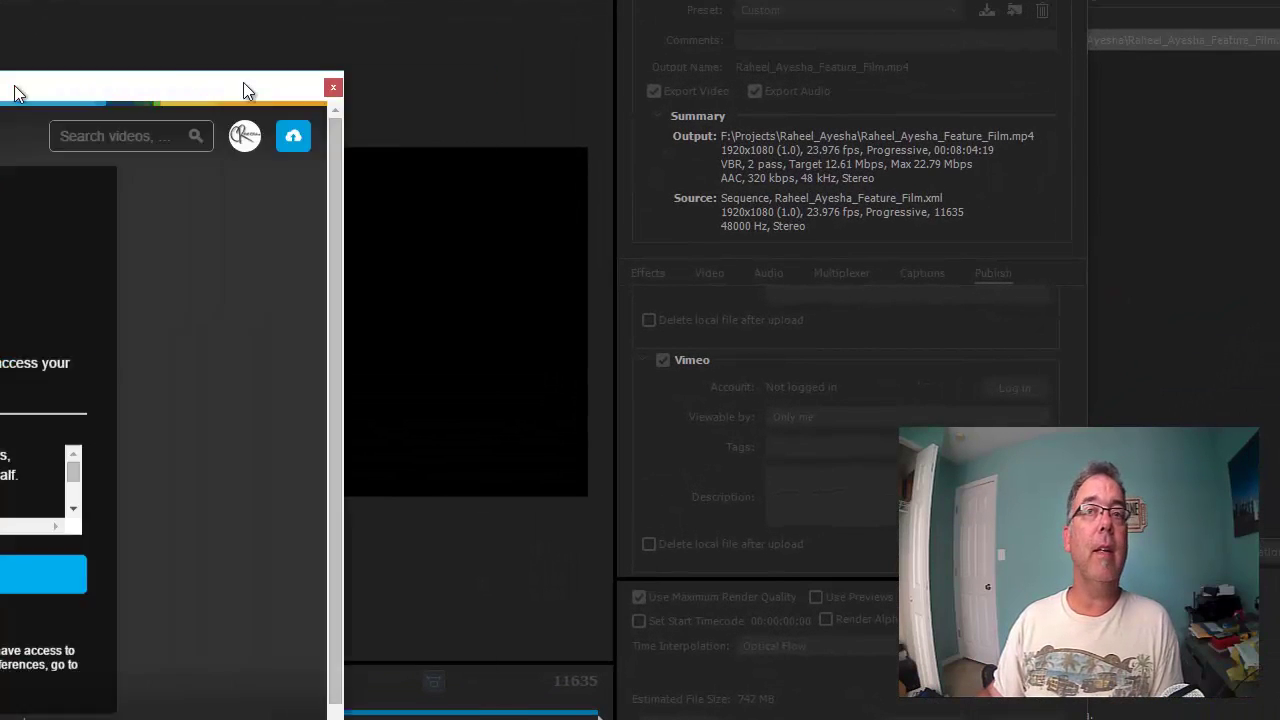
drag(15, 93, 735, 21)
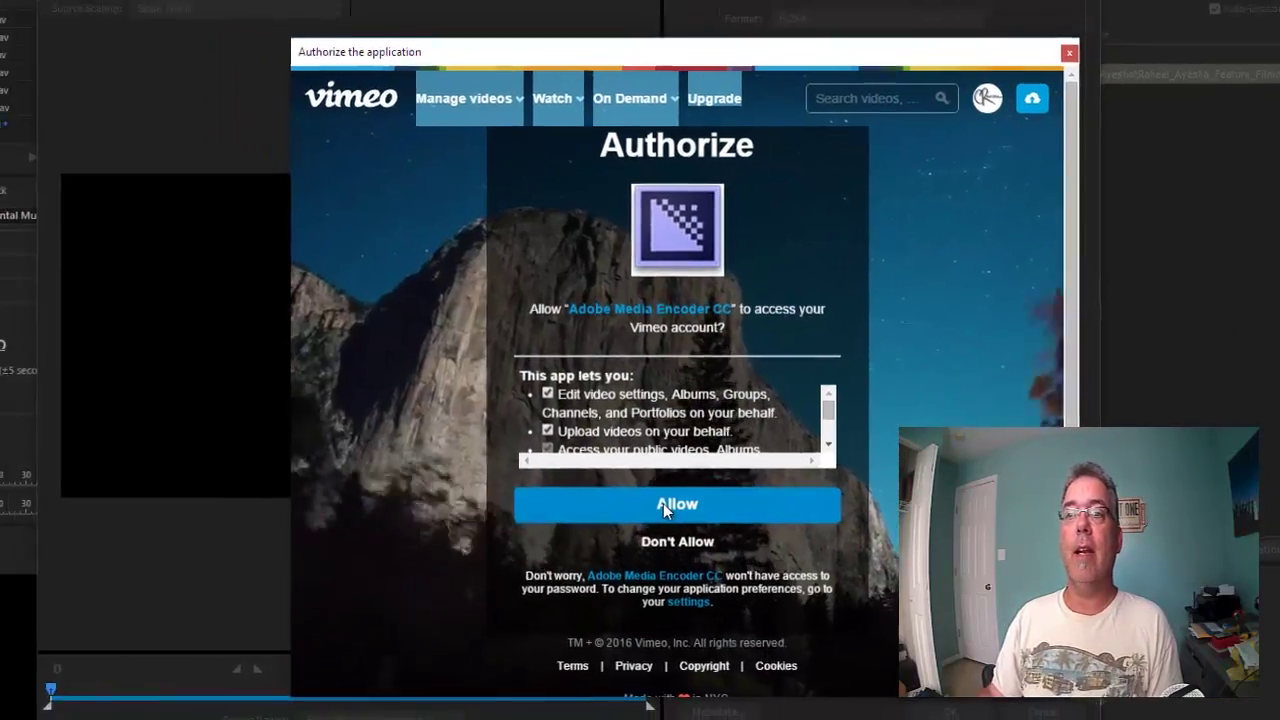
click(663, 506)
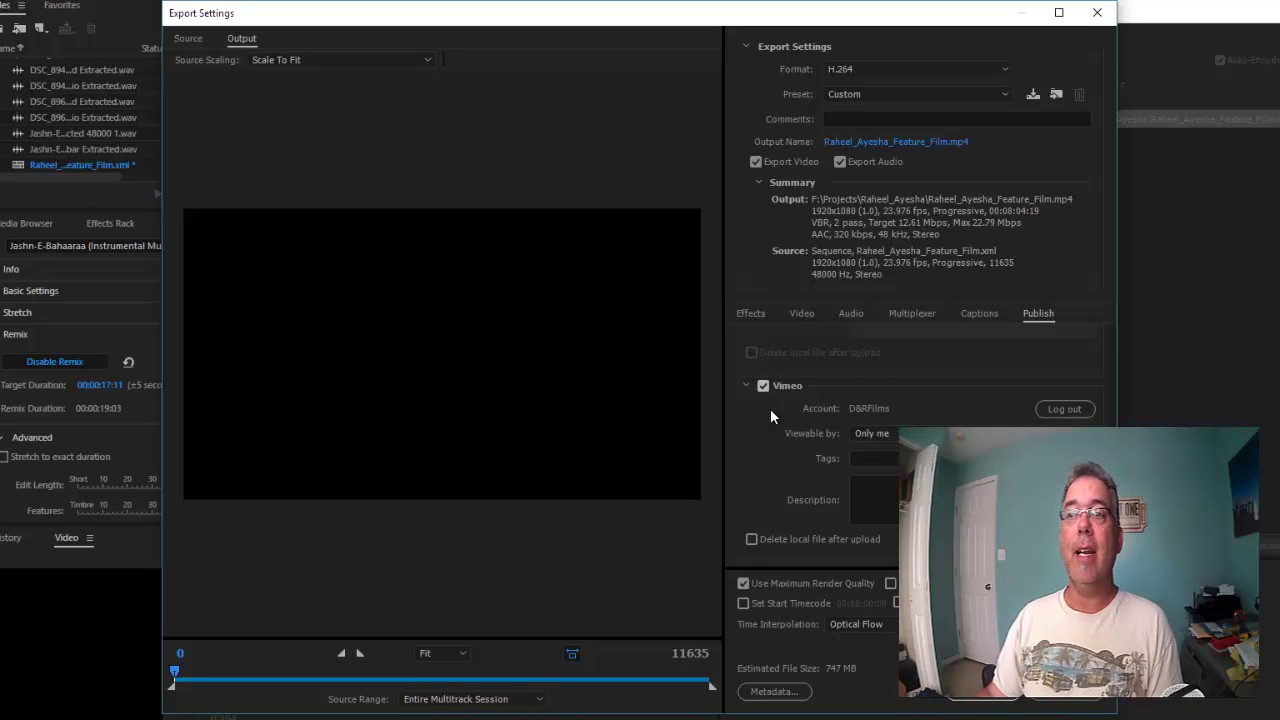
Enable YouTube publishing with the upload privacy left at Unlisted
scroll(827, 452, down, 3)
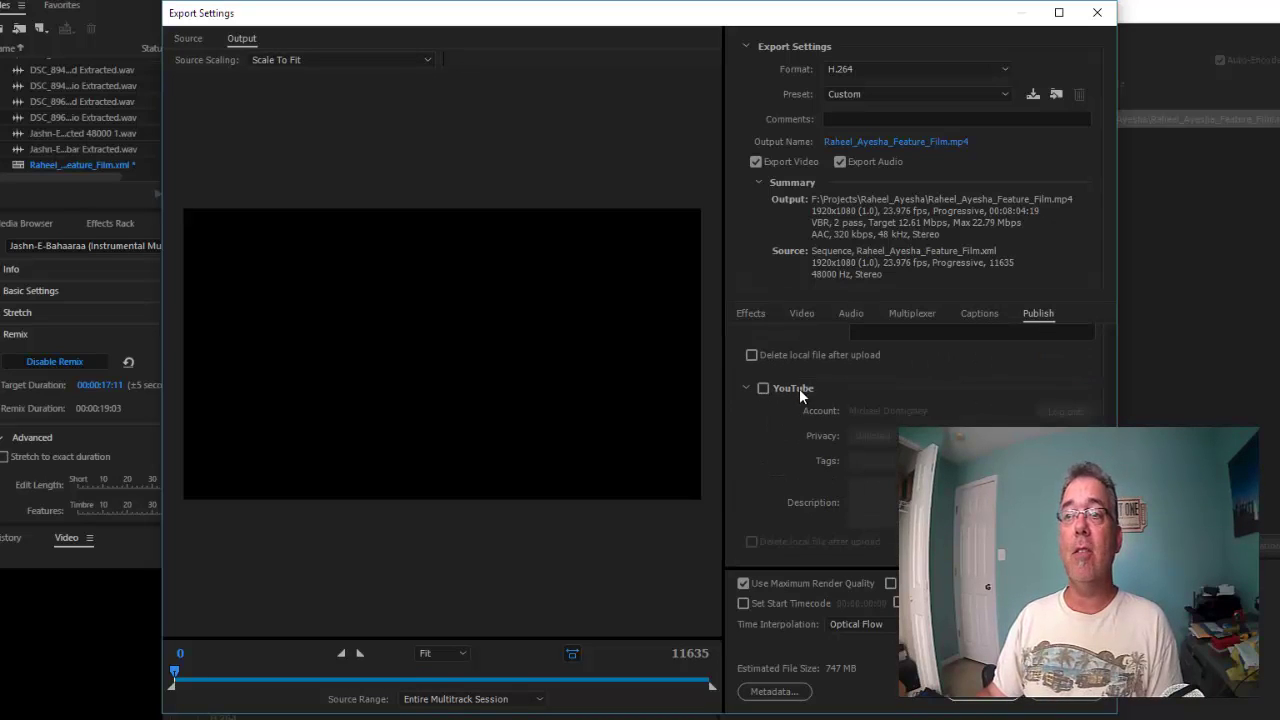
click(763, 389)
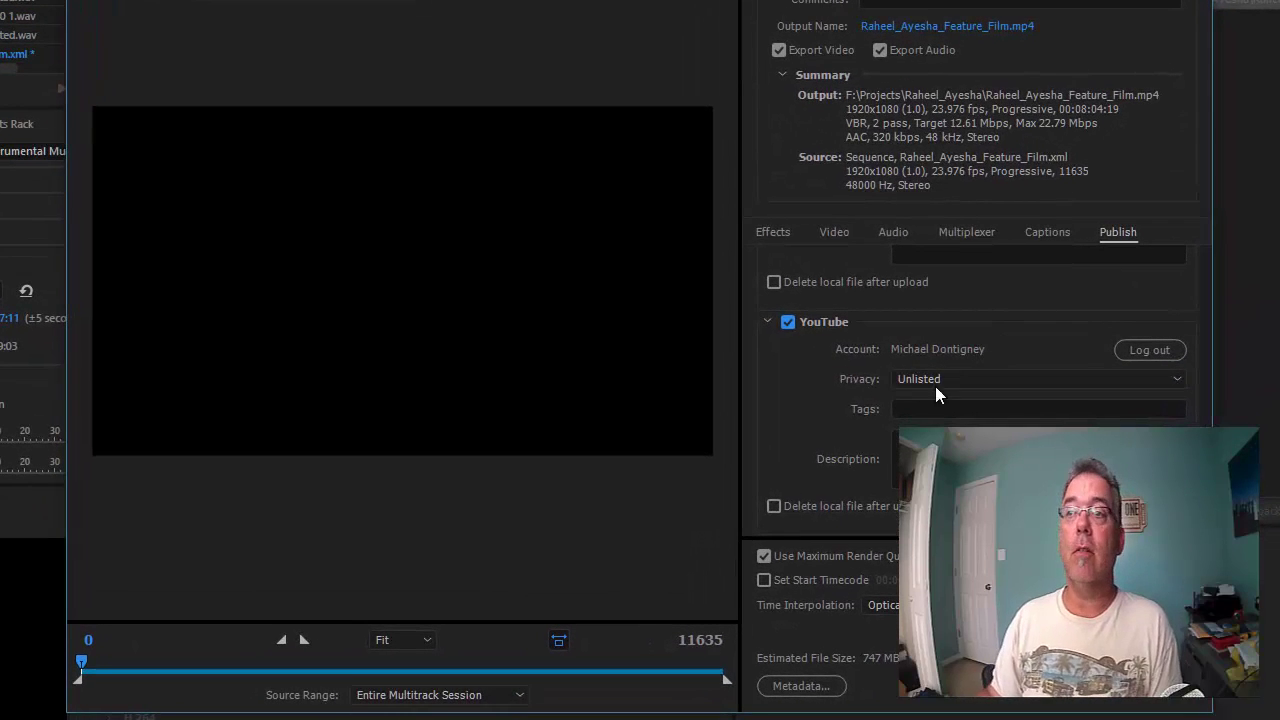
click(926, 381)
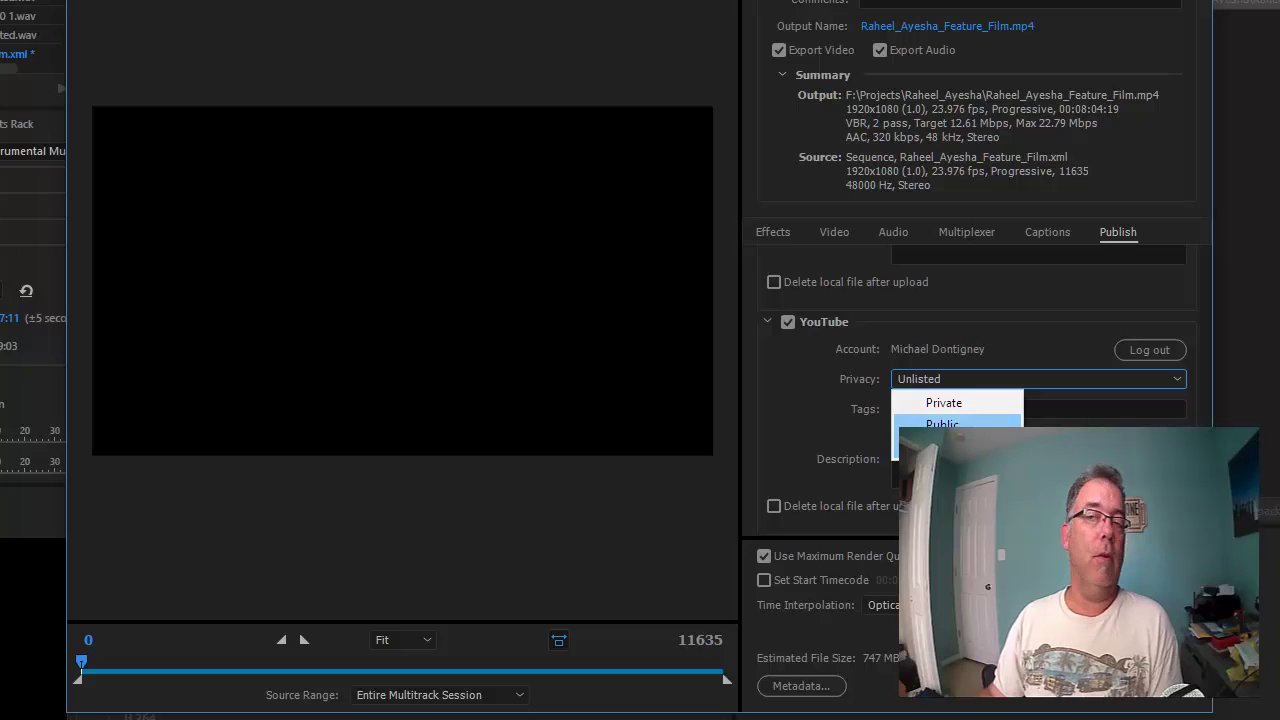
key(Escape)
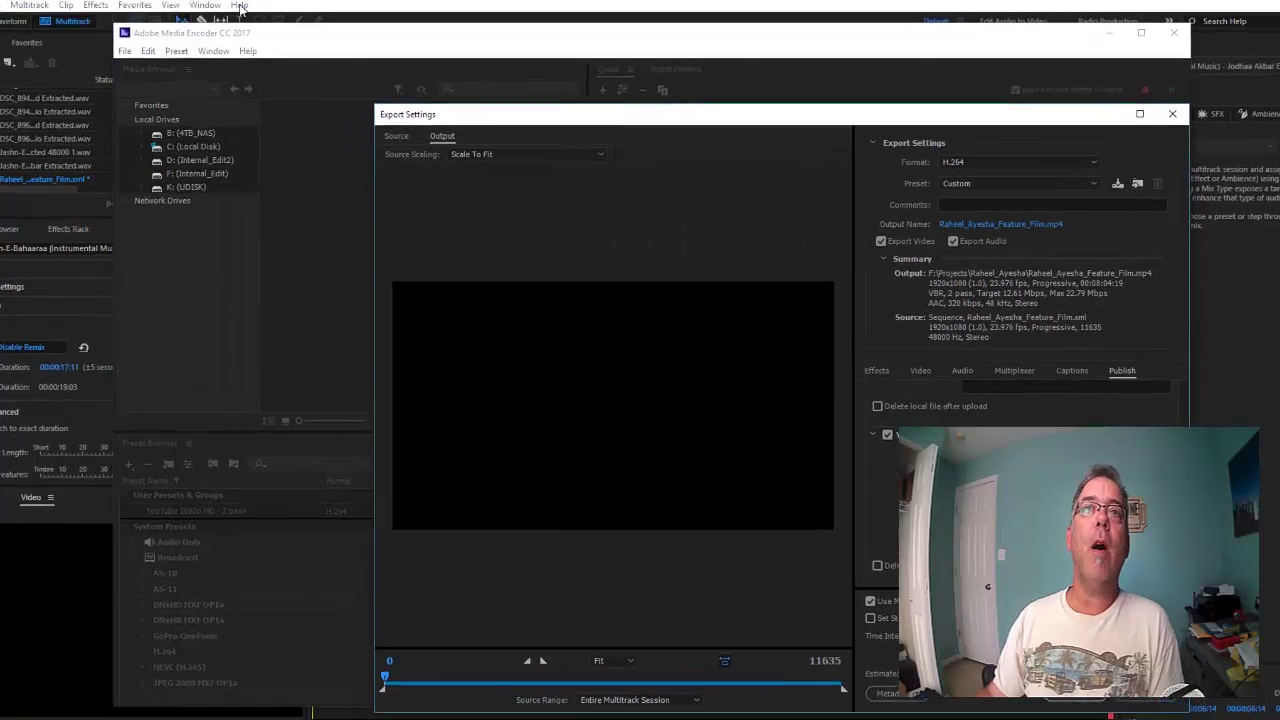
Drag the Export Settings window up and to the left
drag(785, 116, 565, 83)
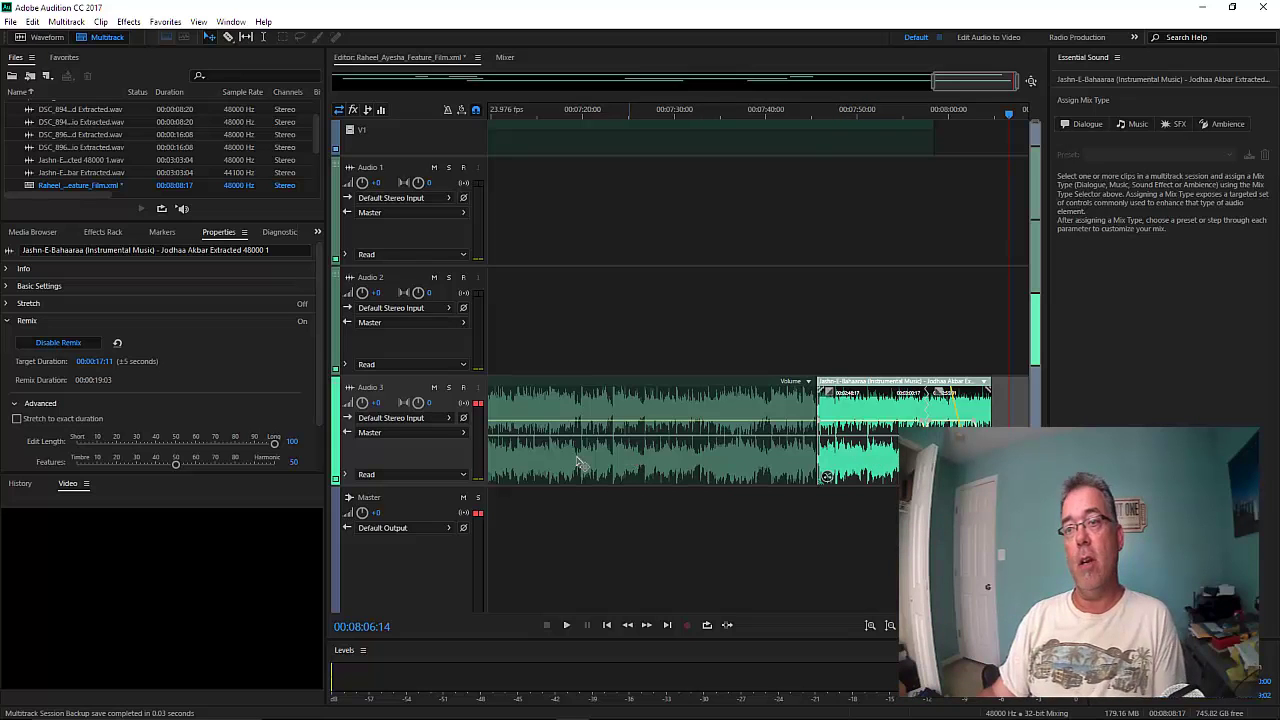
scroll(500, 450, down, 2)
scroll(476, 396, up, 3)
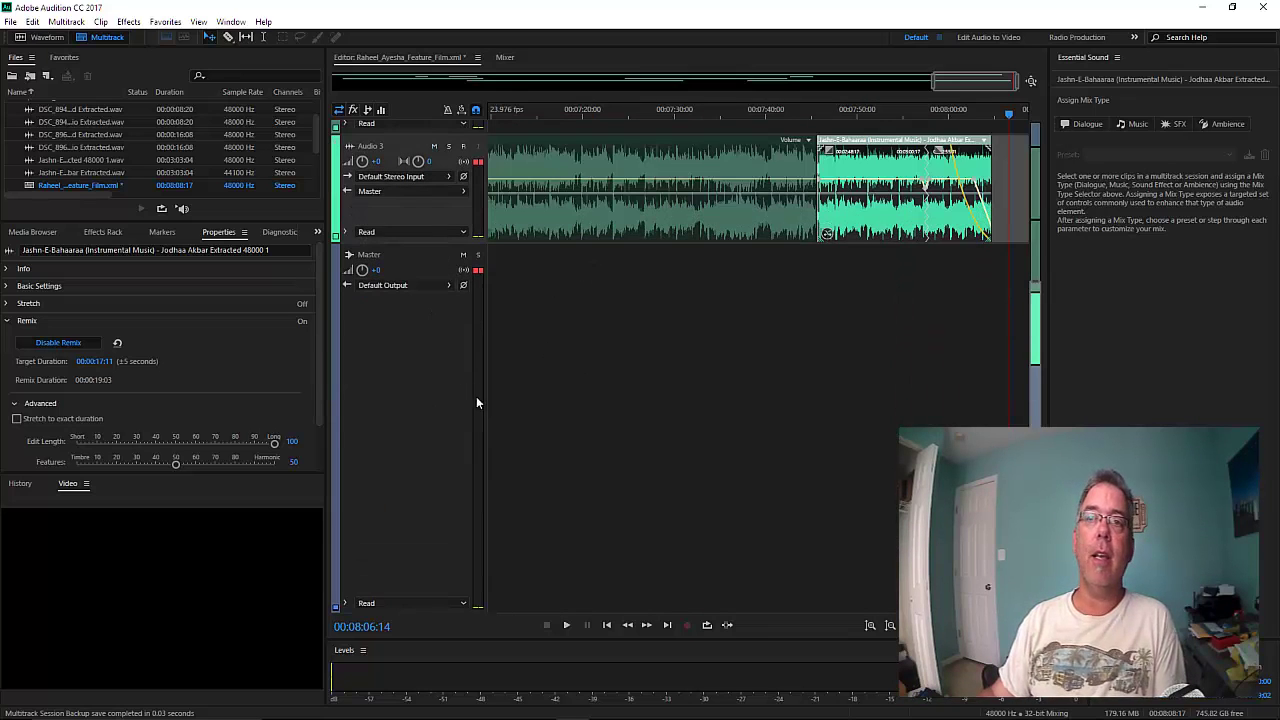
scroll(407, 366, down, 3)
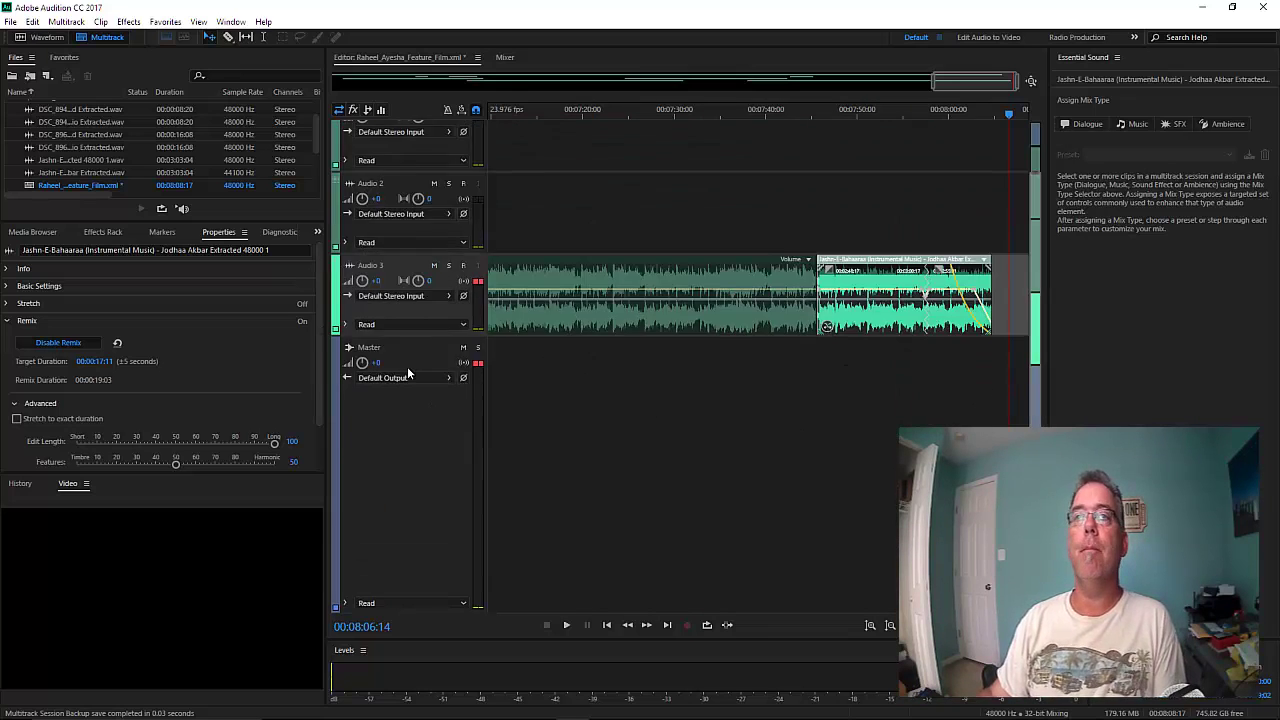
scroll(451, 216, up, 4)
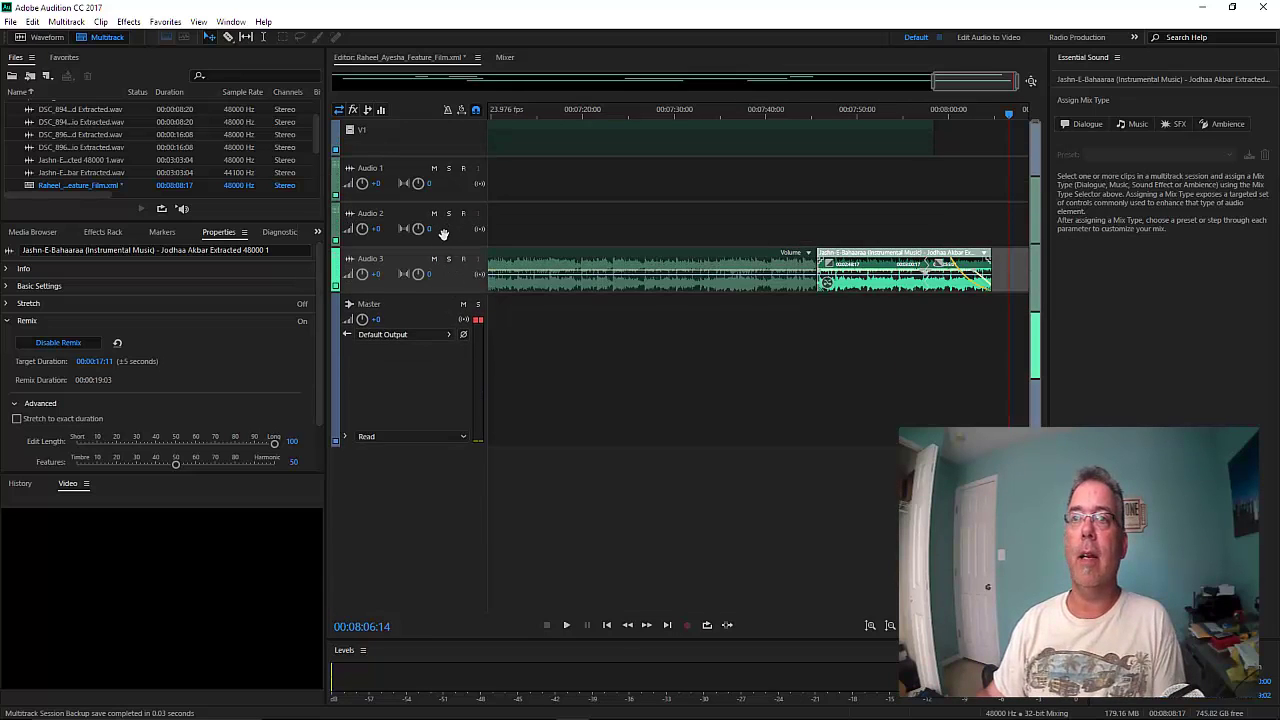